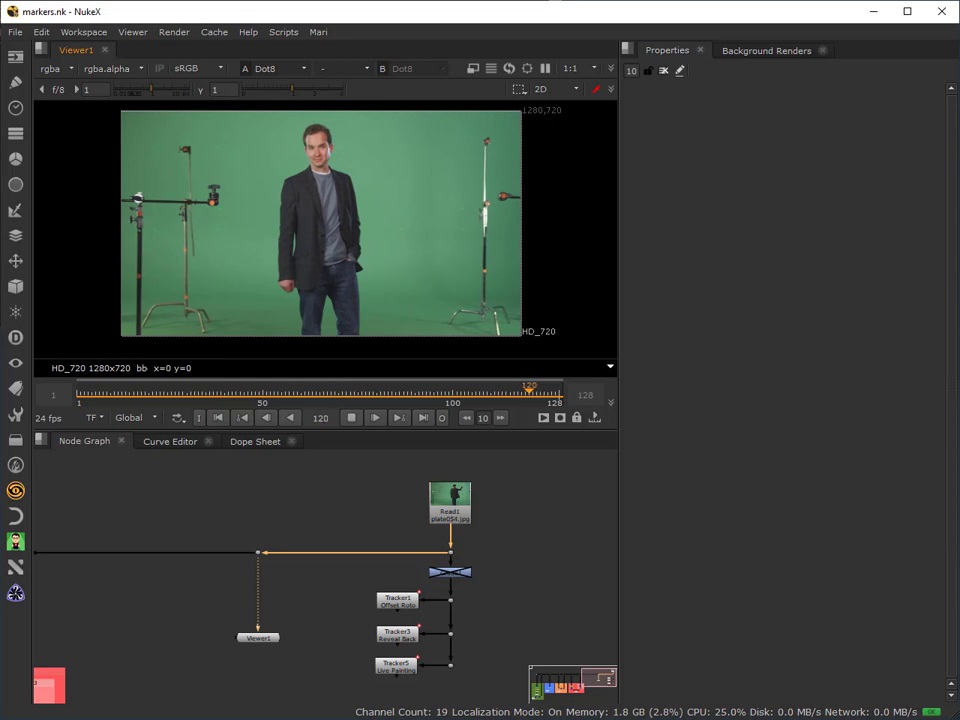
Play and scrub through the green-screen plate to examine its tracking markers and camera movement
left_click(350, 417)
scroll(360, 163, "up", 3)
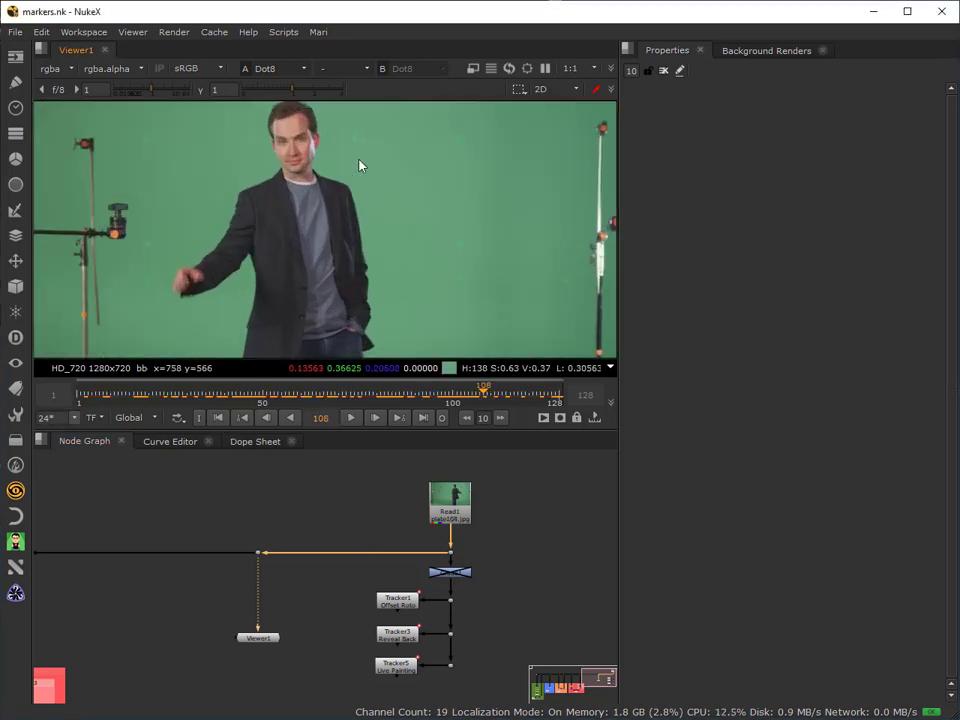
left_click_drag(168, 399, 69, 396)
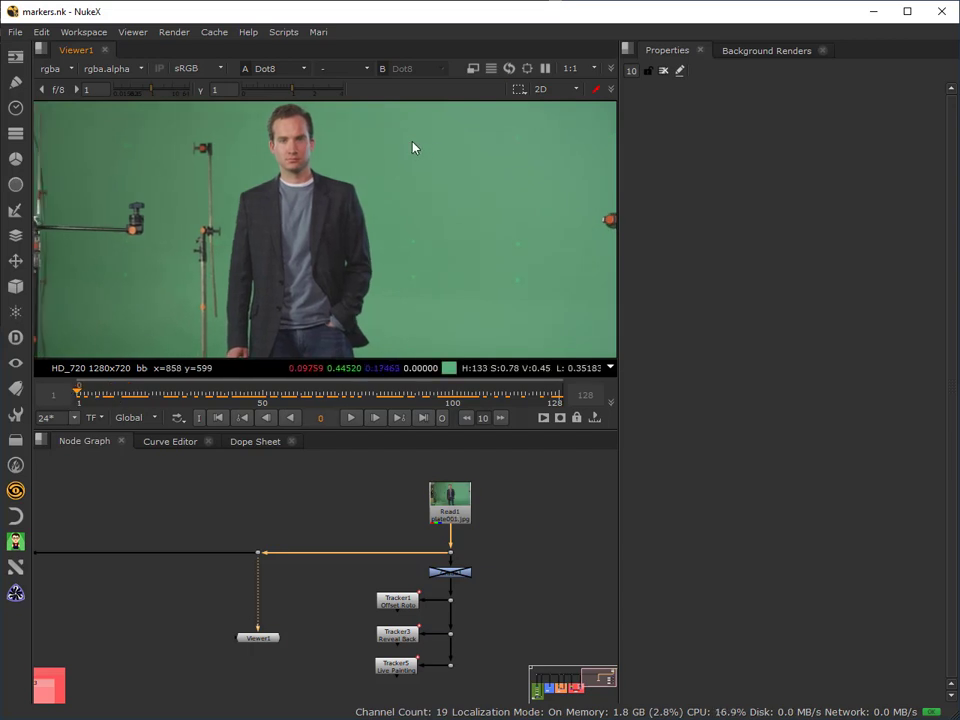
left_click_drag(80, 397, 338, 393)
left_click(297, 415)
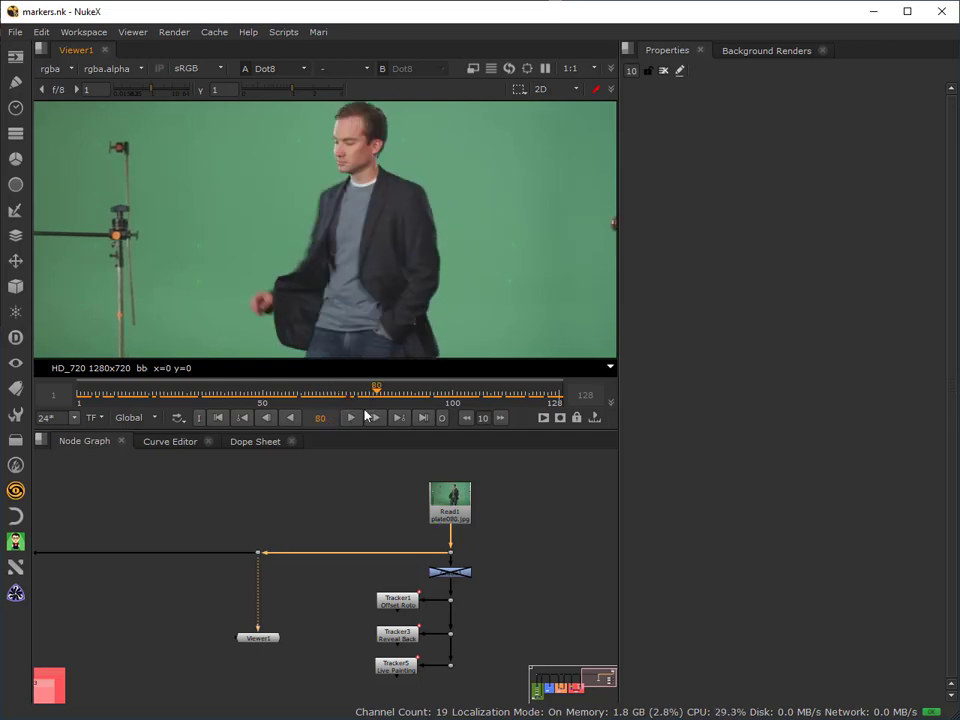
left_click(290, 418)
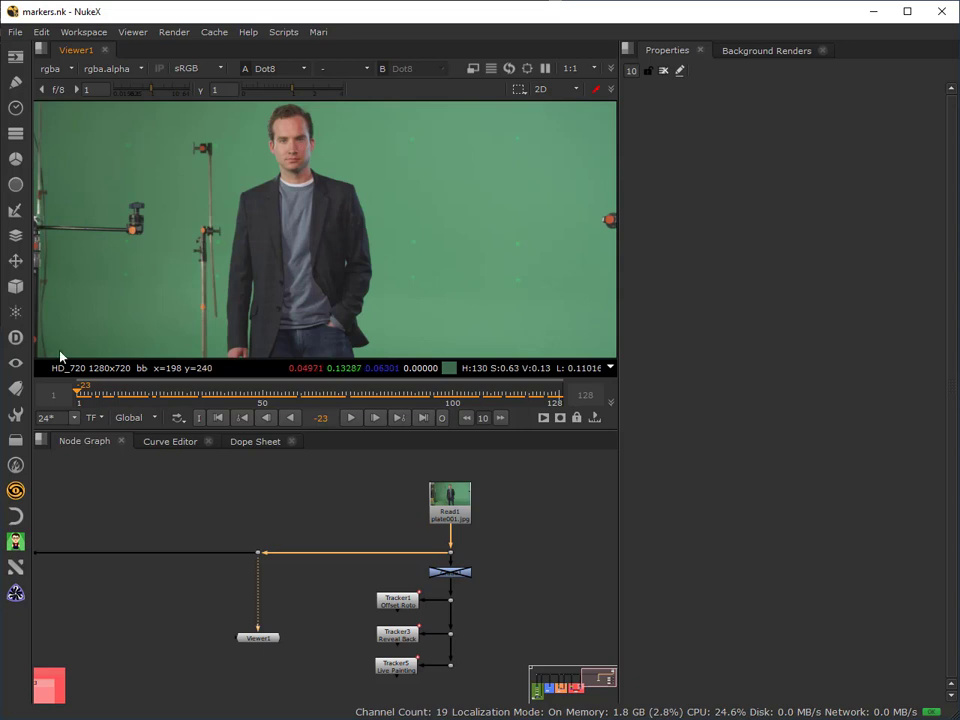
Go to frame 60 and insert a RotoPaint node between the plate's left dot and Viewer1
left_click_drag(78, 396, 297, 389)
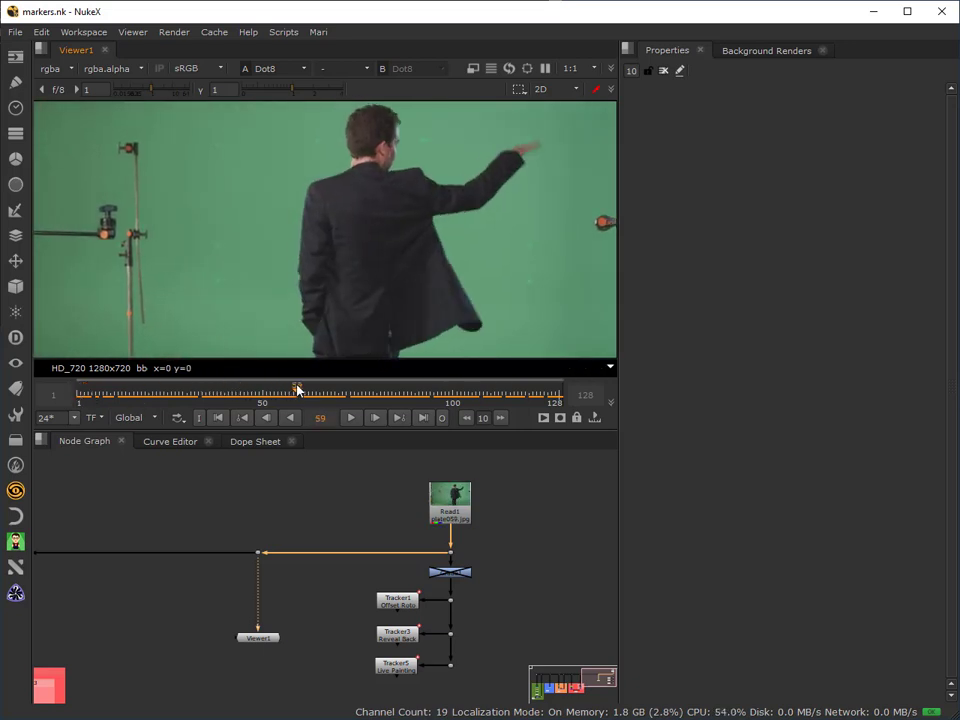
mouse_move(300, 395)
left_mouse_down()
mouse_move(285, 393)
mouse_move(302, 403)
left_mouse_up()
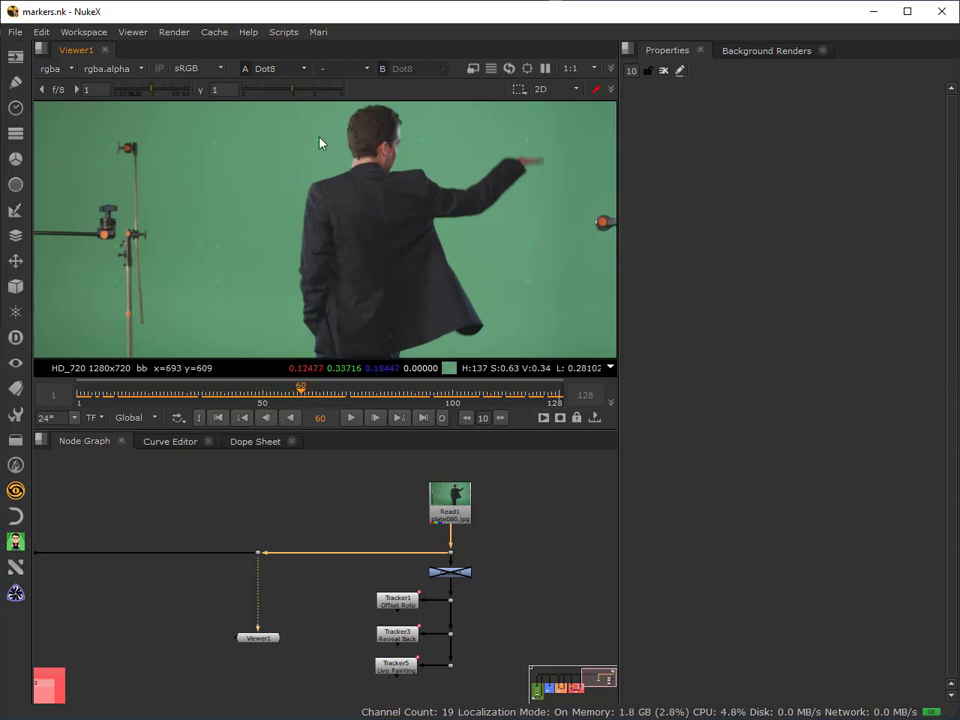
scroll(308, 135, "up", 3)
scroll(317, 96, "up", 5)
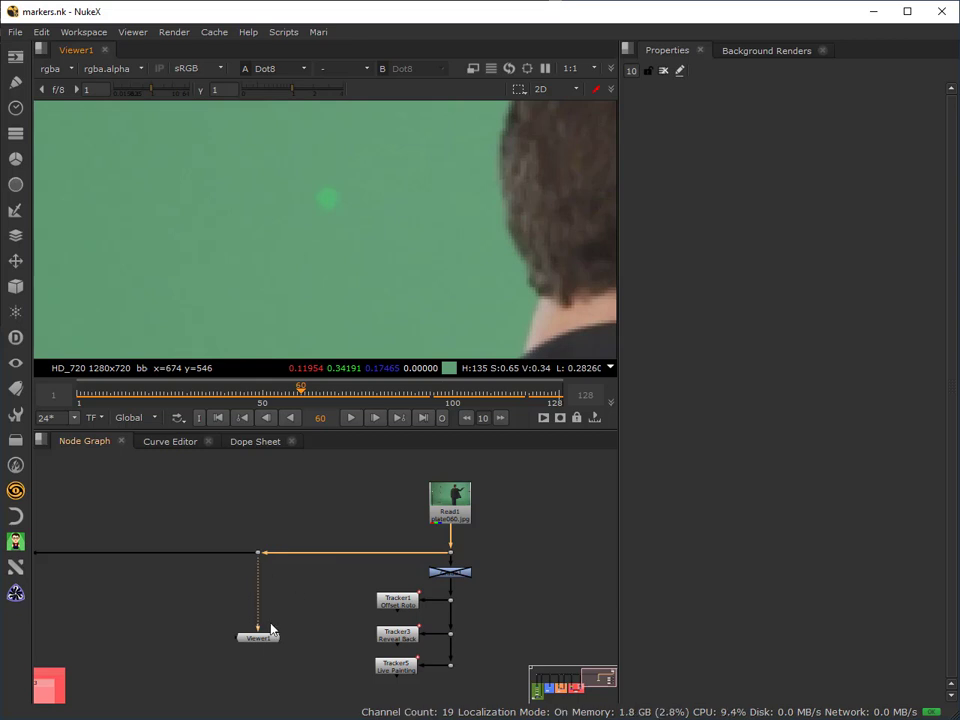
key("p")
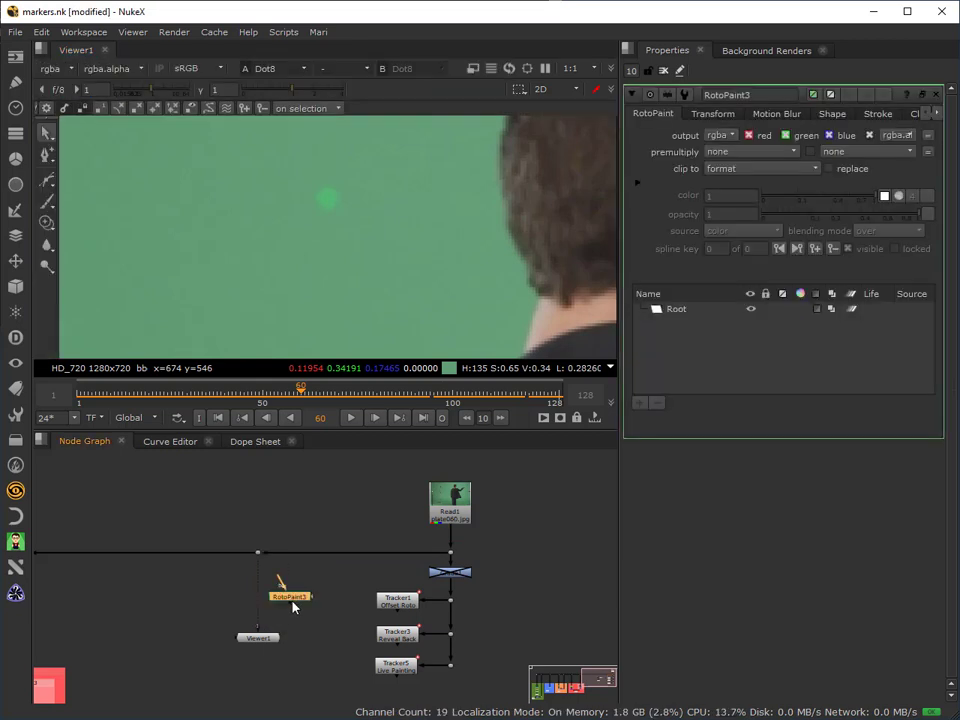
left_click_drag(292, 594, 266, 595)
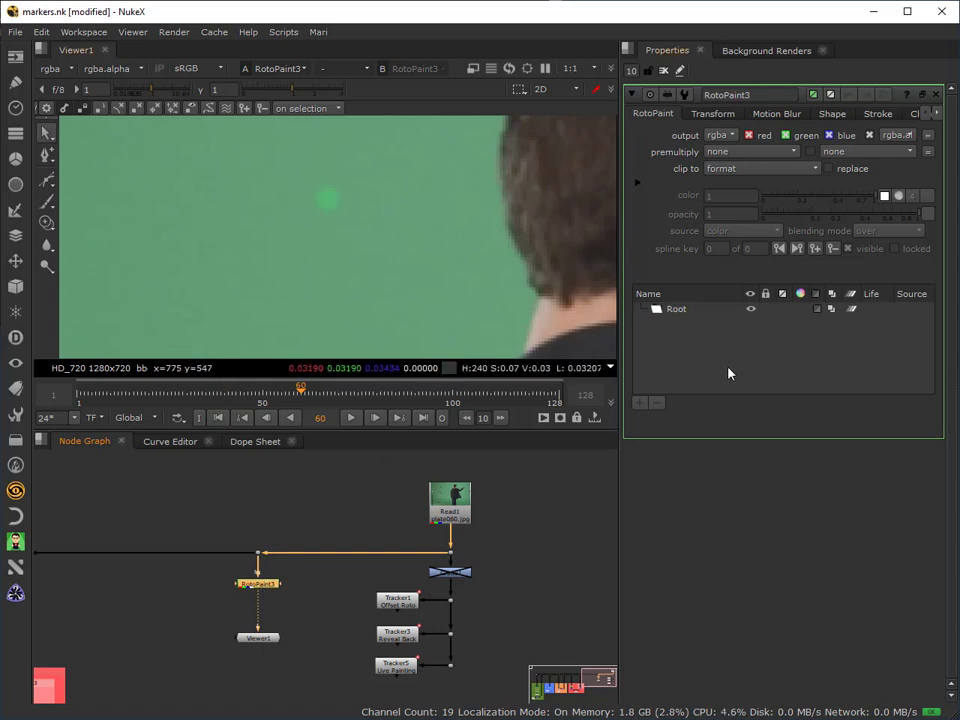
Clone clean green over the marker beside the man's head using opacity 0.7, size 15 and hardness 0.7
right_click(47, 224)
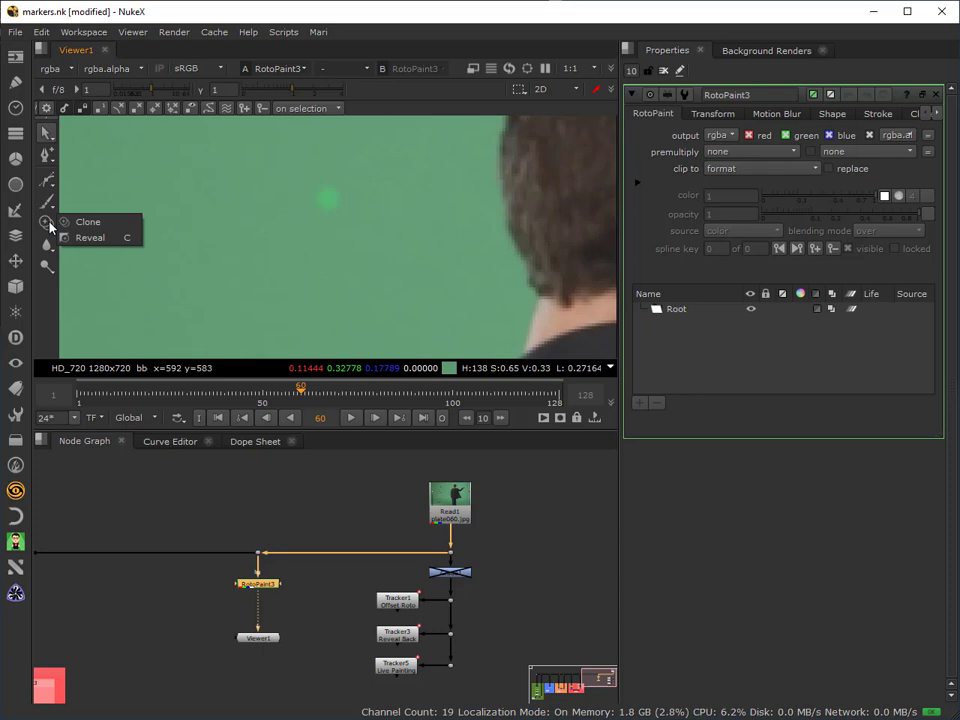
left_click(92, 223)
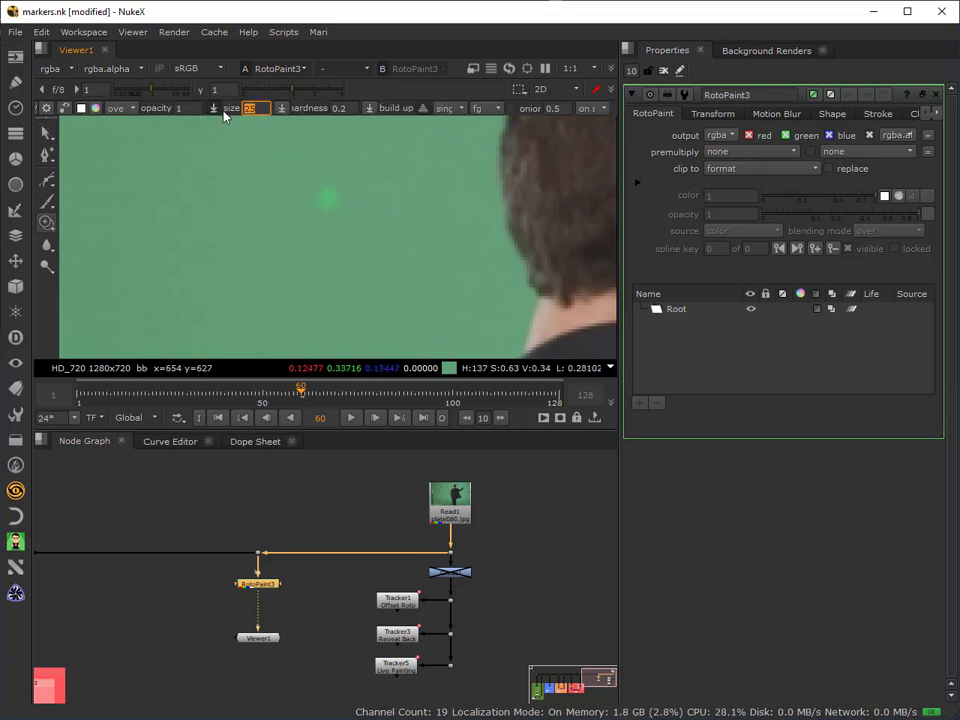
type("15")
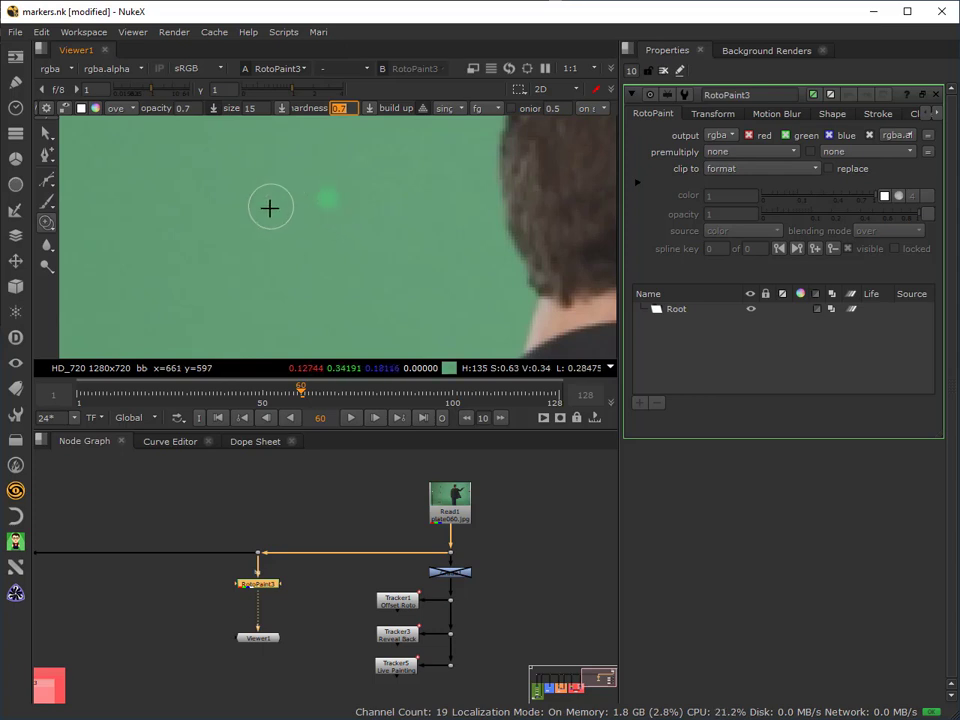
key("Return")
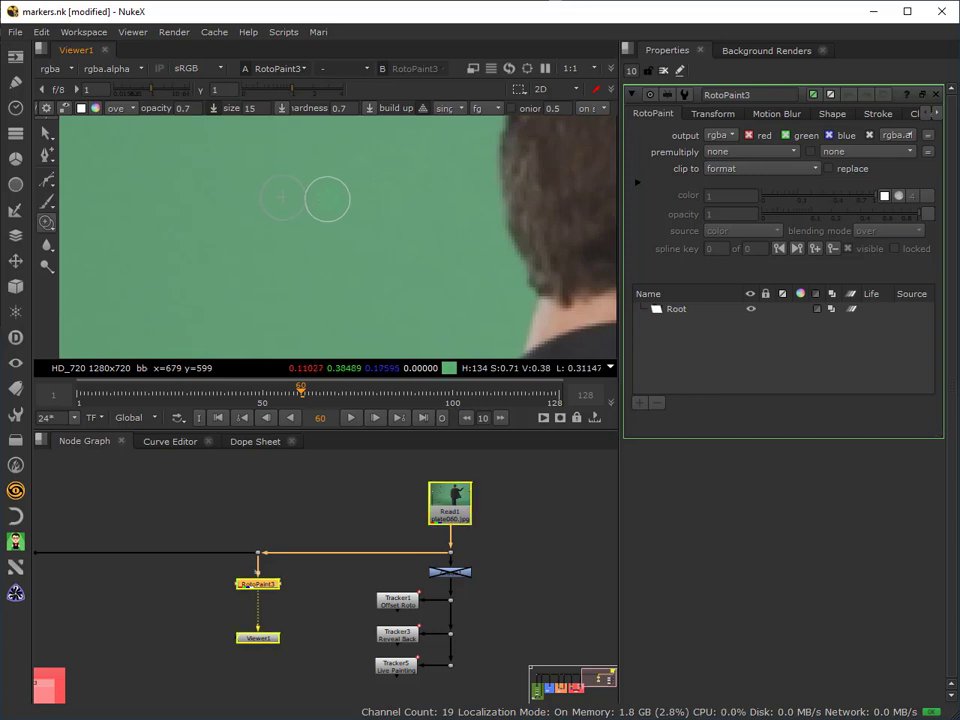
left_click(331, 199)
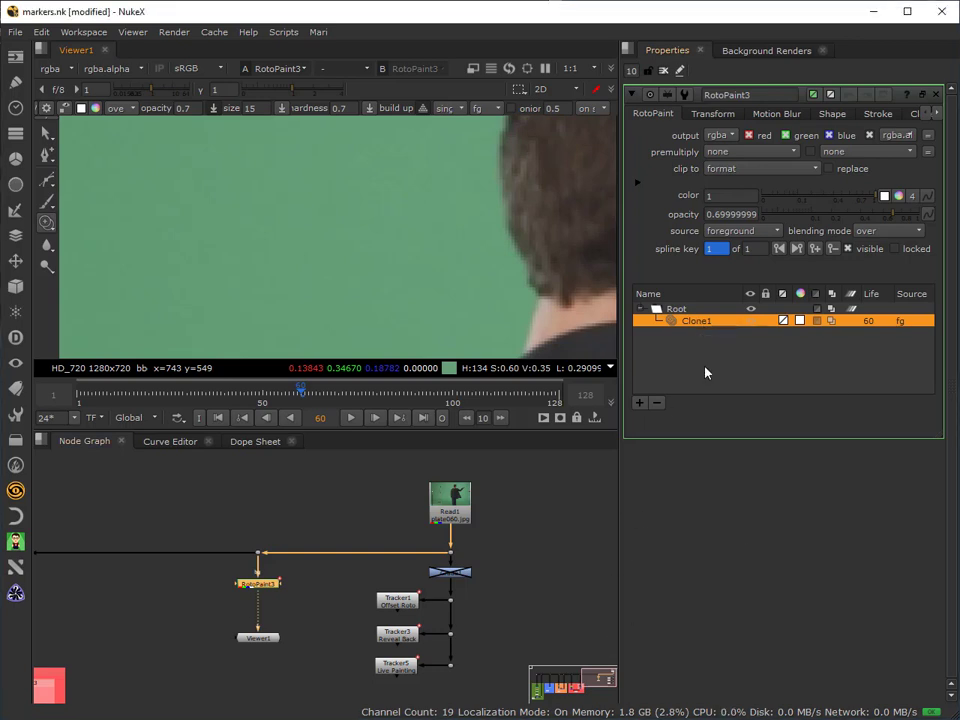
Inspect the lifetime type and frame range of the clone stroke in RotoPaint3
double_click(698, 322)
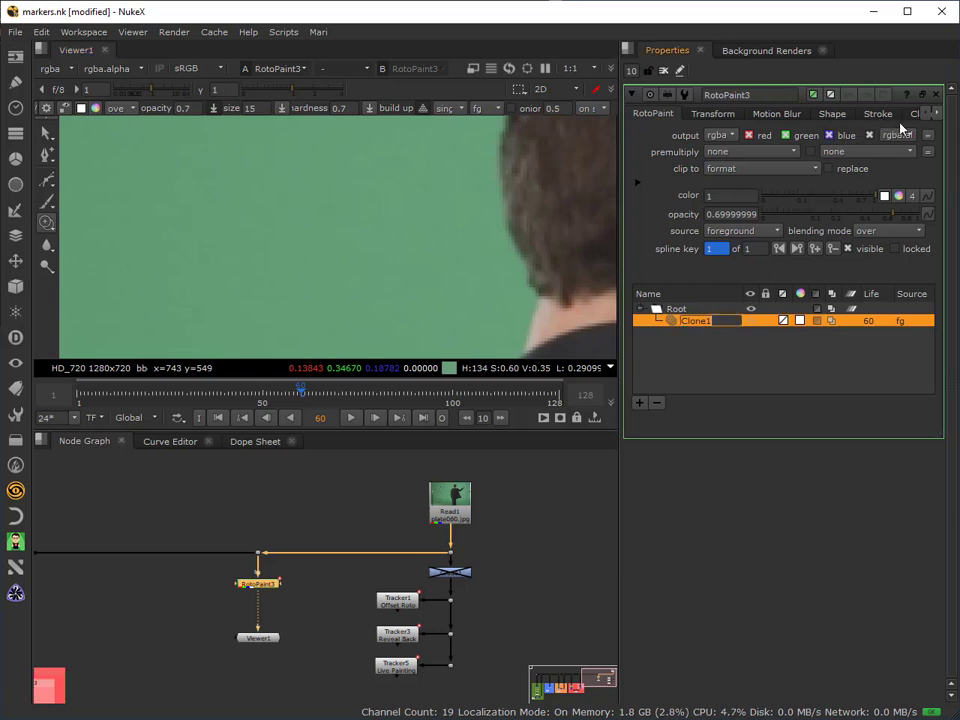
left_click(937, 113)
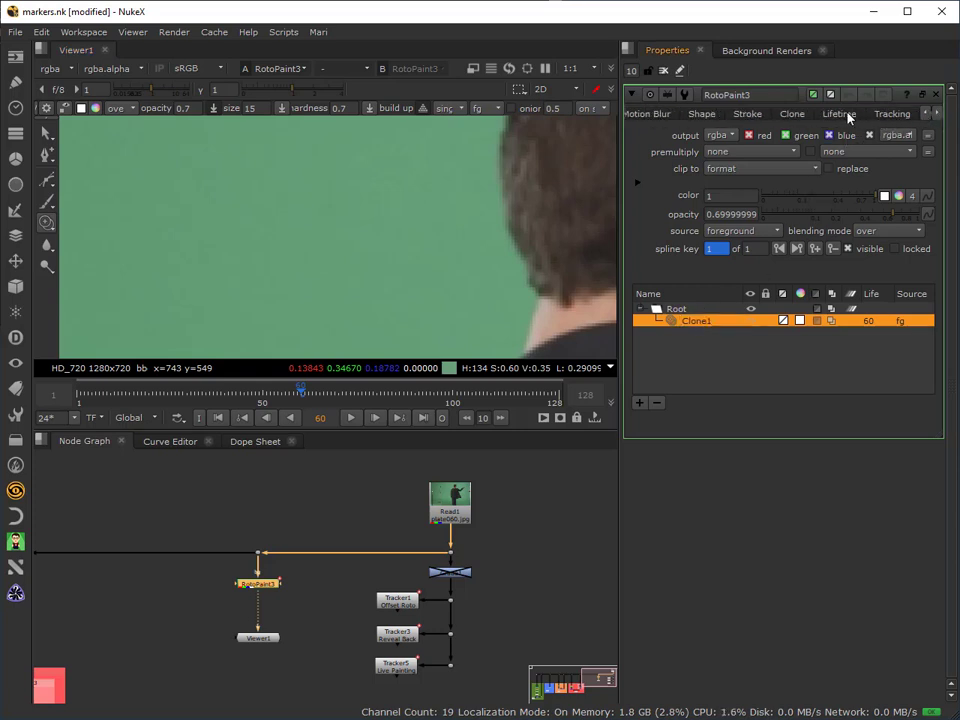
left_click(839, 113)
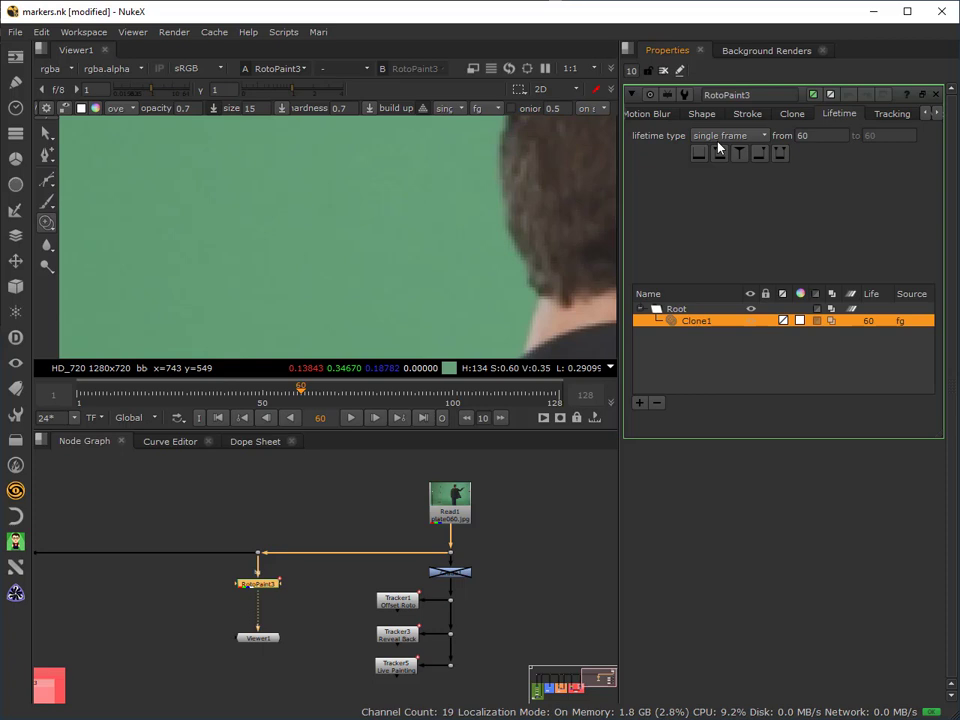
double_click(805, 136)
left_click(820, 135)
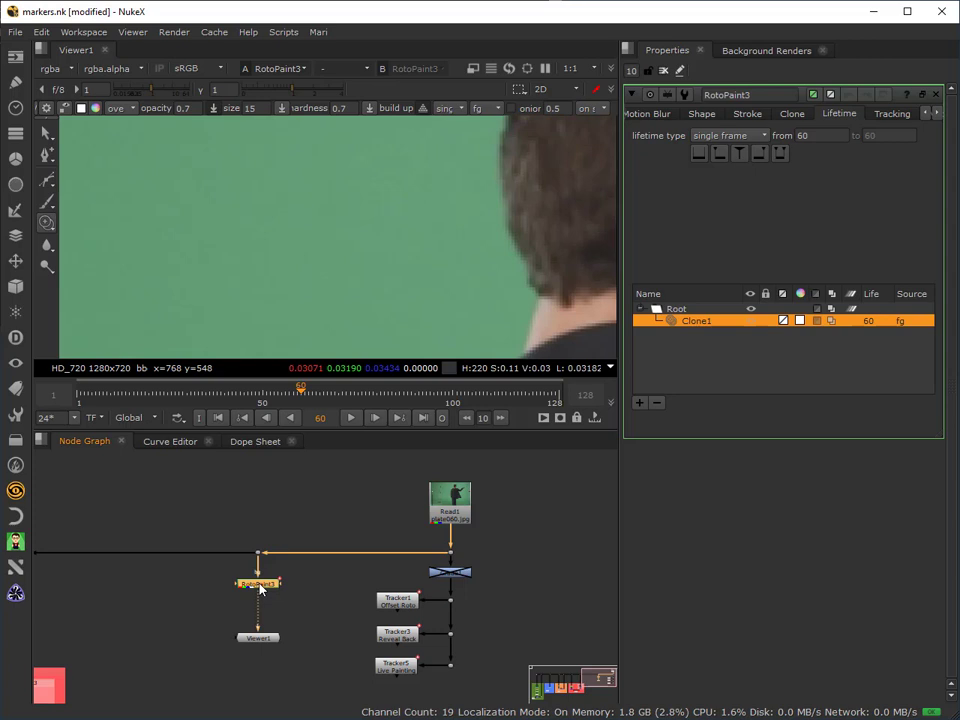
Insert a FrameHold node after RotoPaint3 with first frame 60 and check the hold by scrubbing away and back to frame 60
key("Tab")
type("fra")
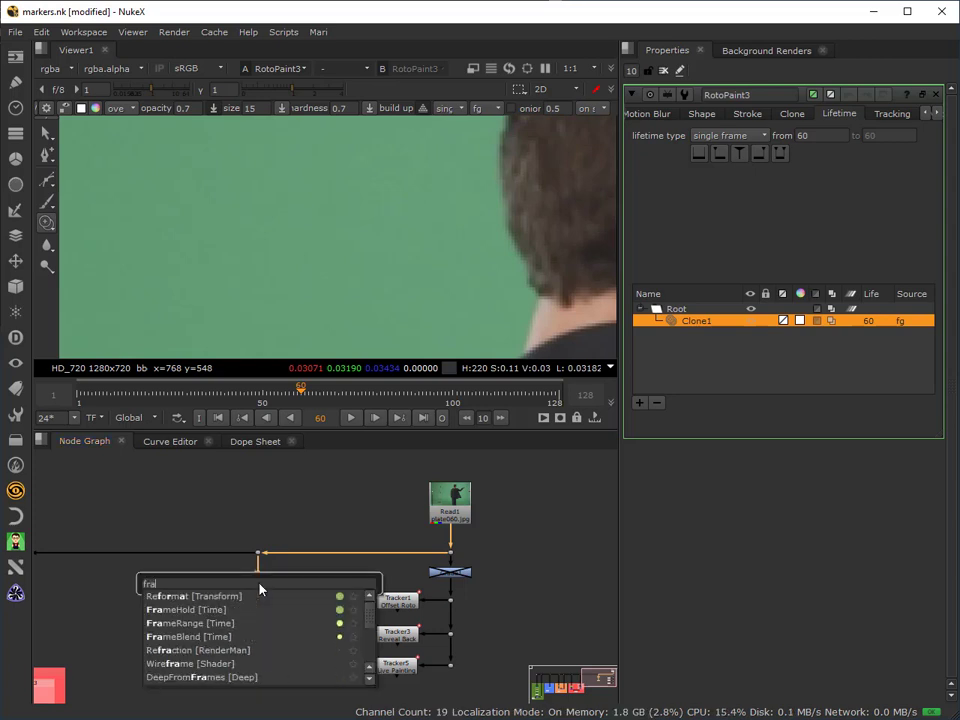
type("meh")
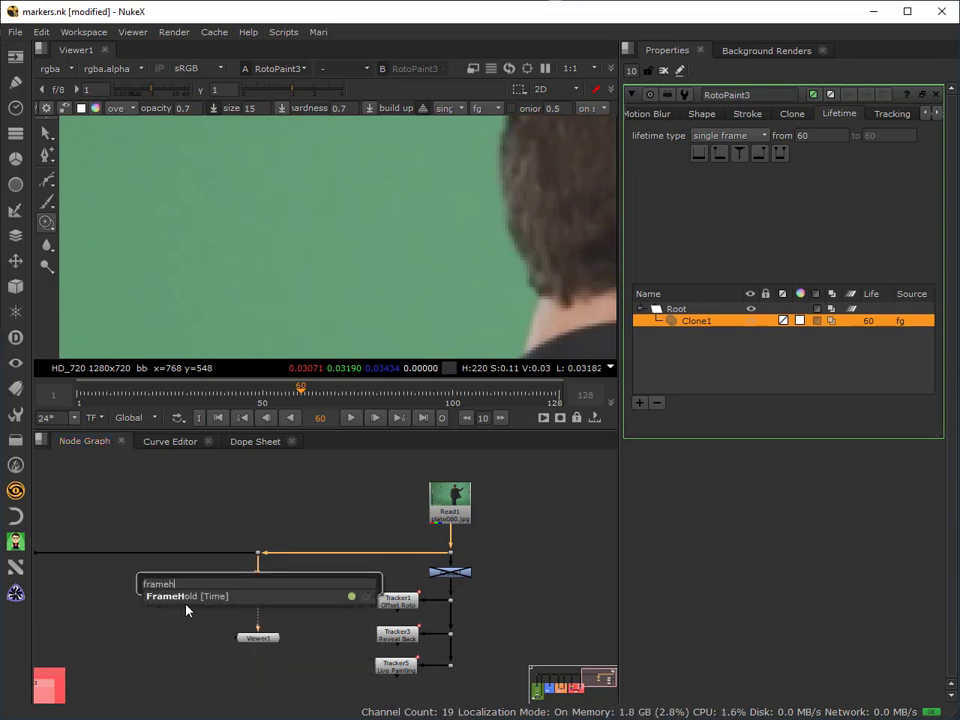
key("Return")
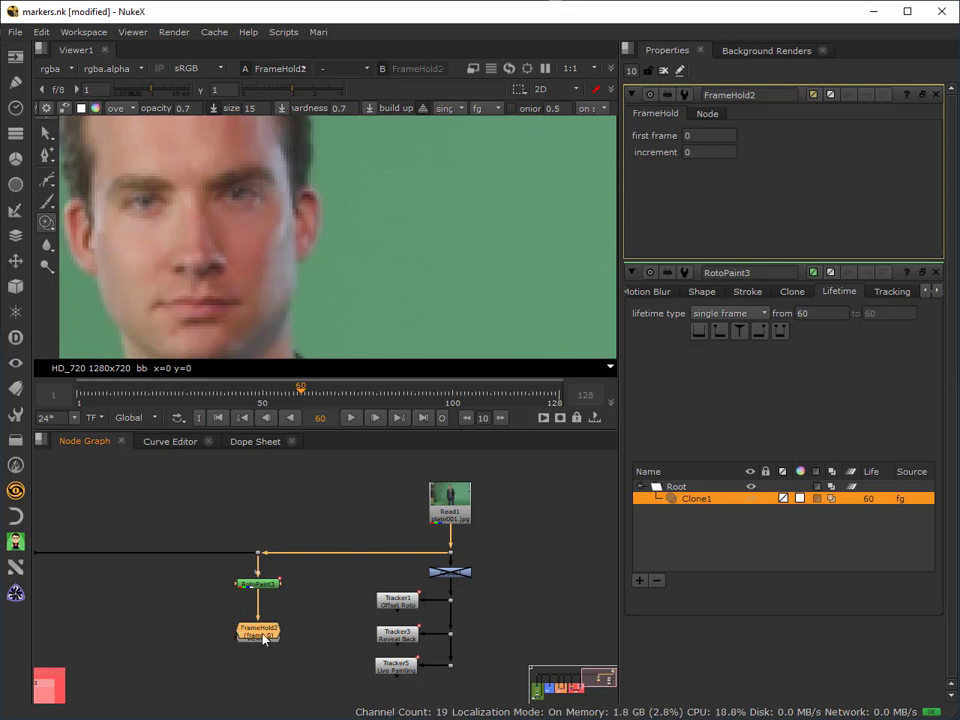
left_click(700, 136)
key("Return")
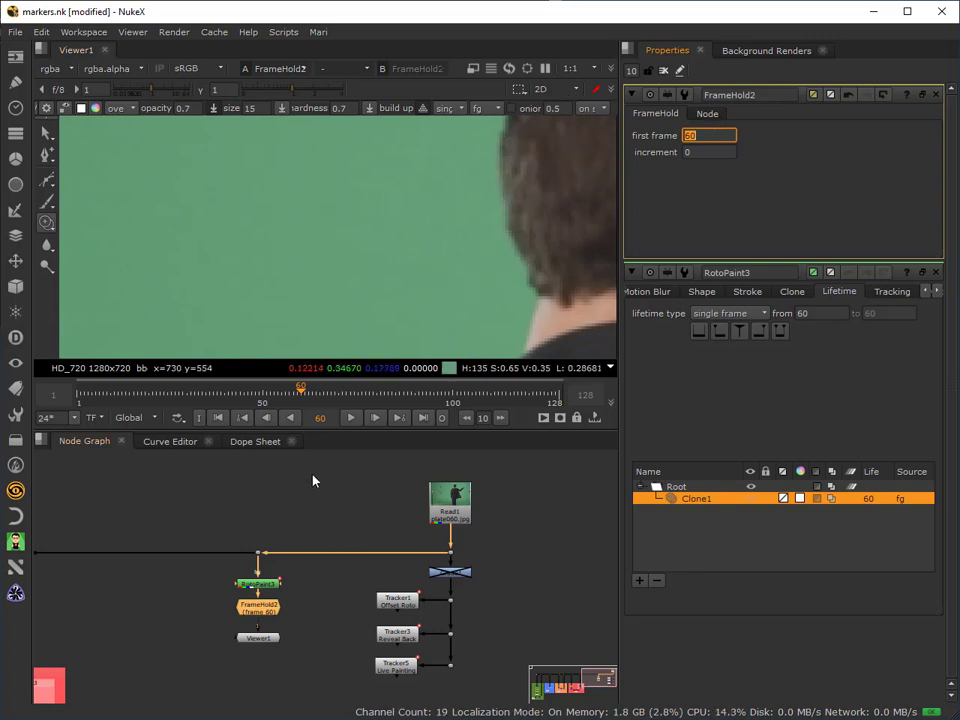
left_click(375, 399)
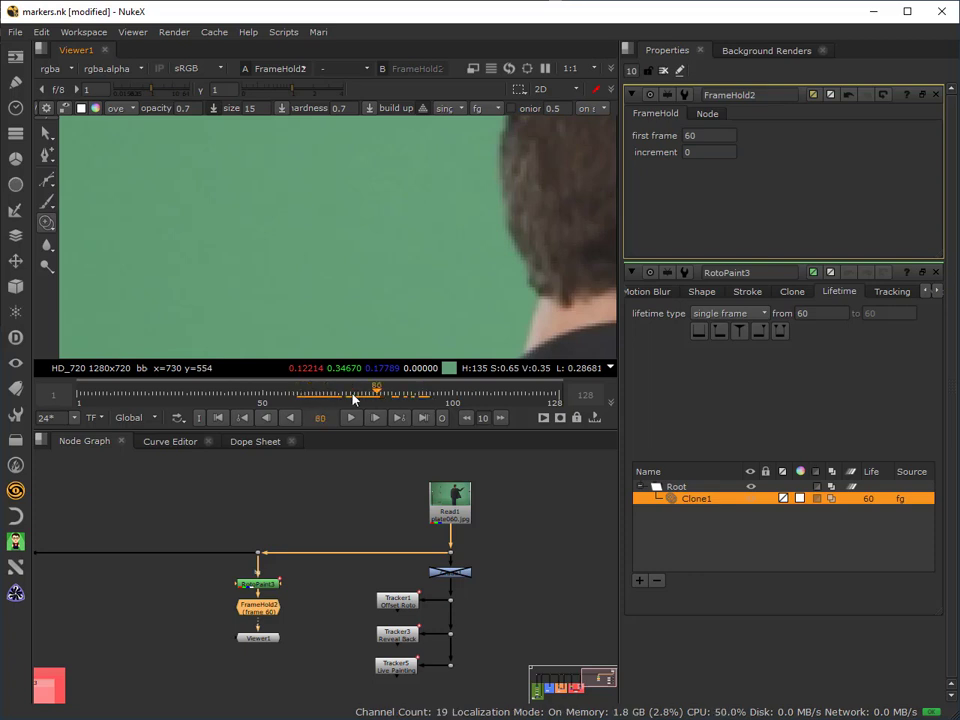
left_click(293, 418)
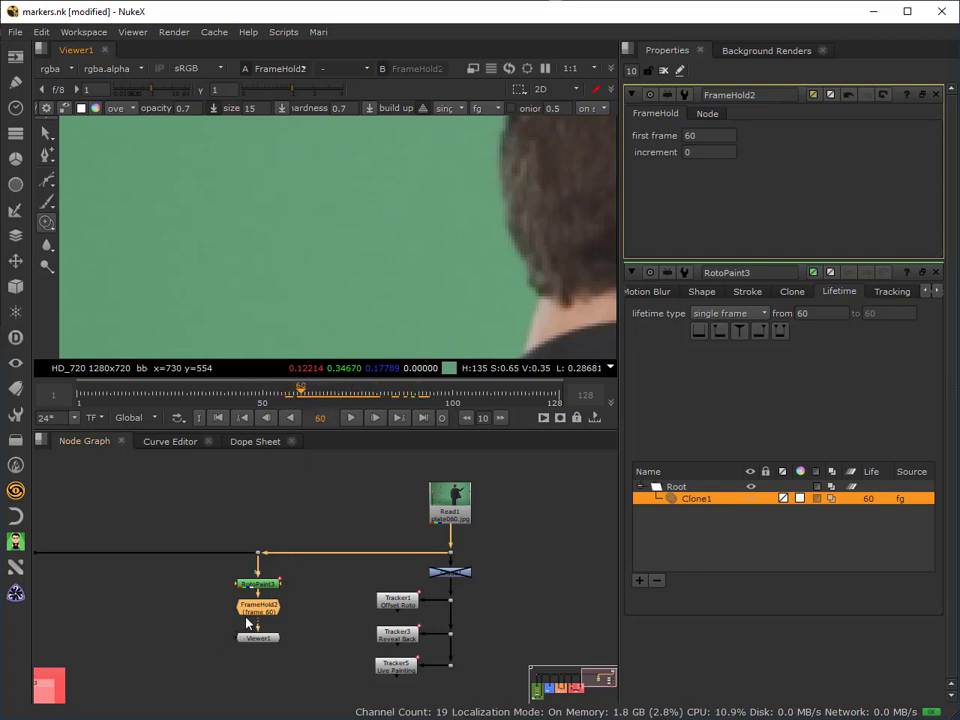
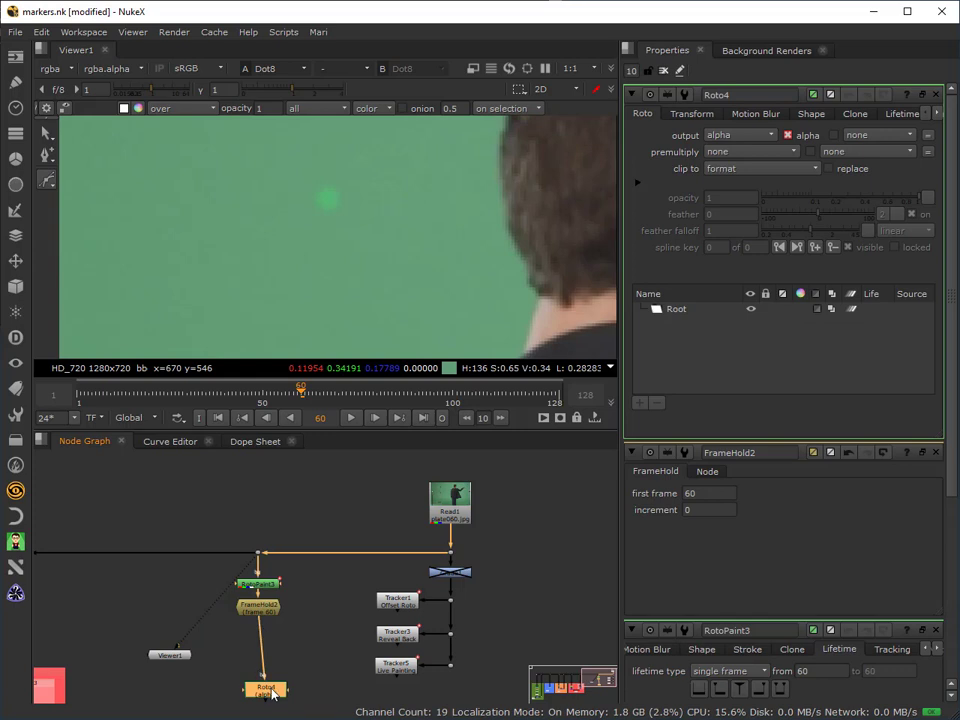
Position the Roto node directly below FrameHold2 and draw a softly feathered ellipse around the marker beside the head
left_click_drag(266, 692, 258, 645)
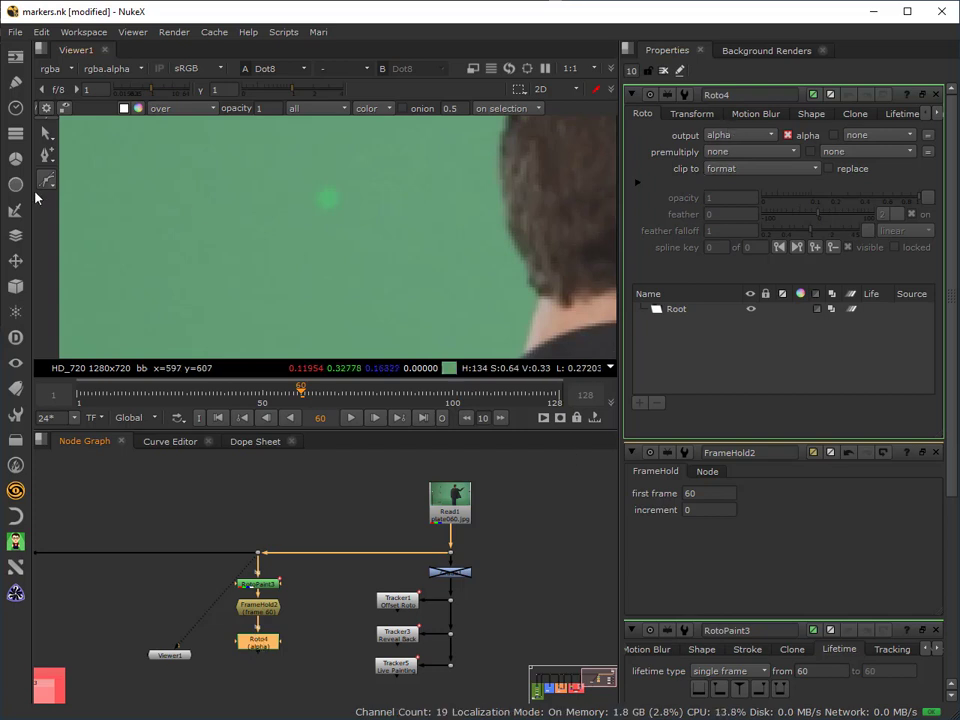
left_click_drag(46, 179, 80, 227)
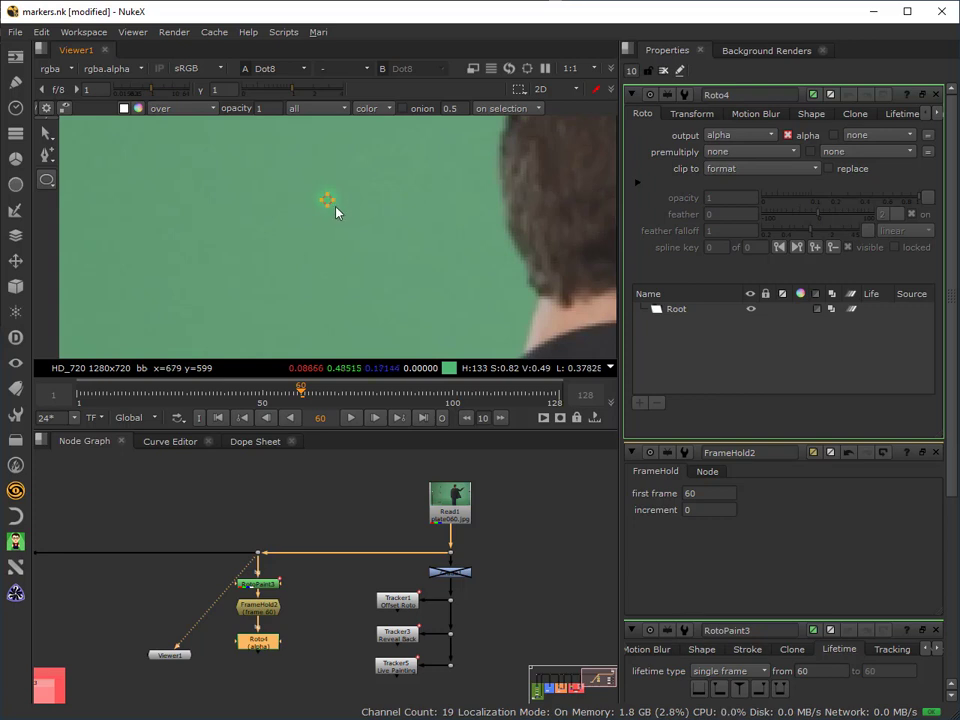
left_click_drag(336, 207, 339, 211)
left_click_drag(338, 221, 341, 225)
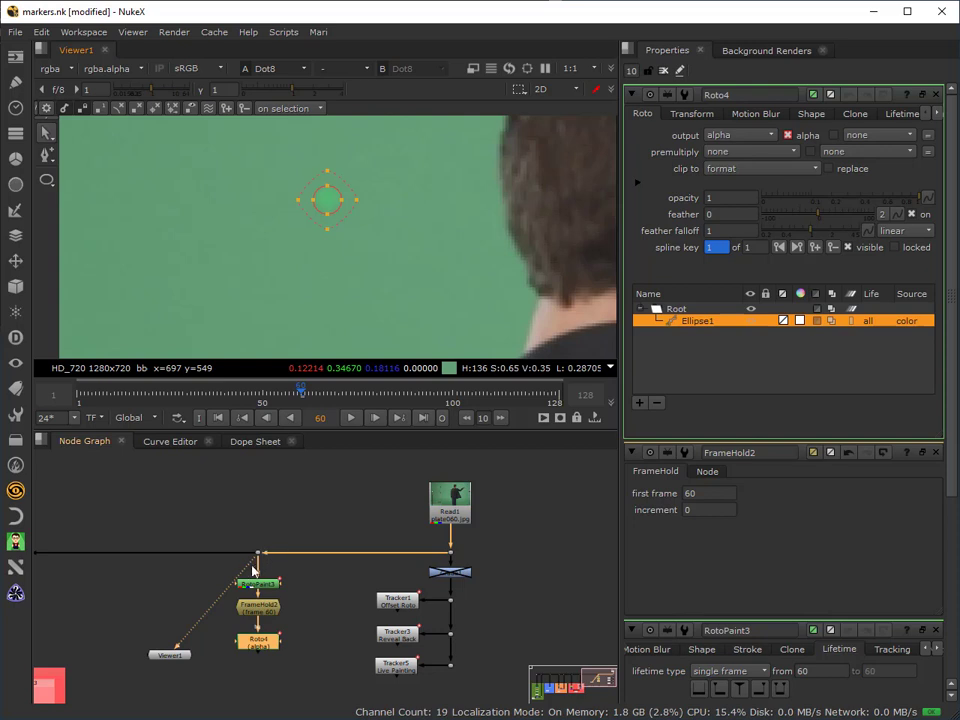
Connect Viewer1 to Roto4 with the viewer placed below it, and set the Roto to premultiply rgb with replace enabled
left_click_drag(253, 570, 259, 640)
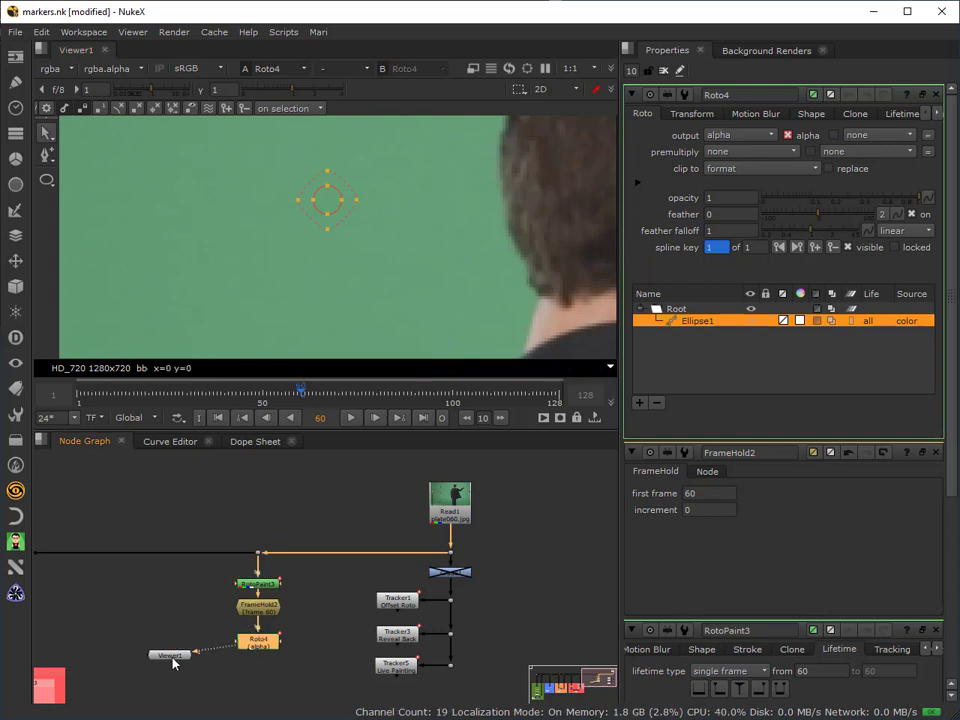
left_click_drag(172, 662, 266, 678)
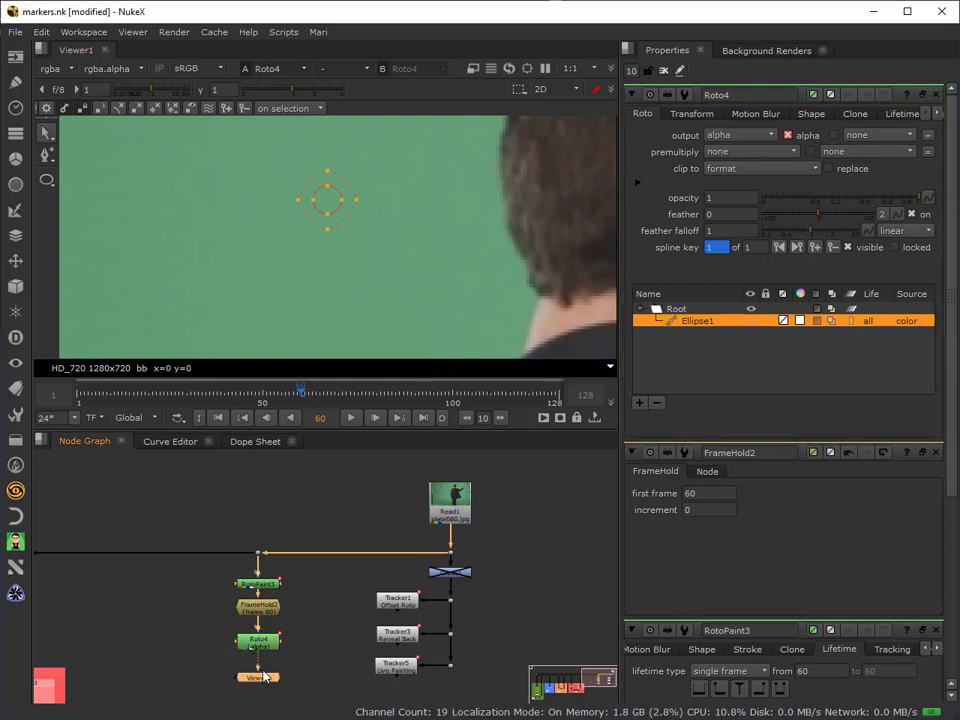
left_click(258, 640)
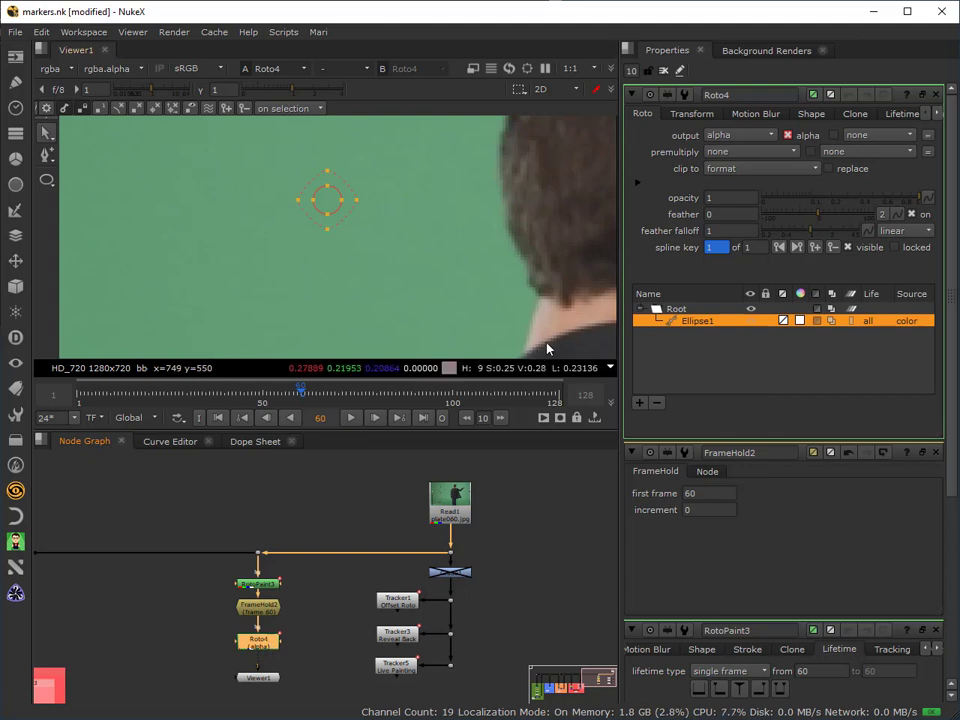
left_click(731, 152)
left_click(740, 184)
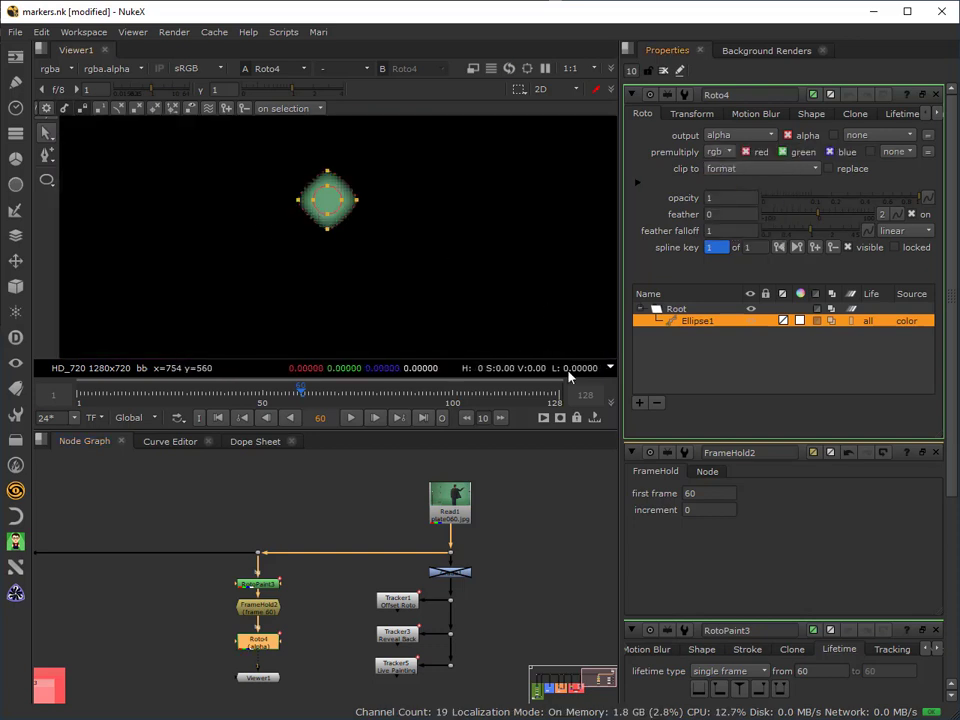
left_click(828, 169)
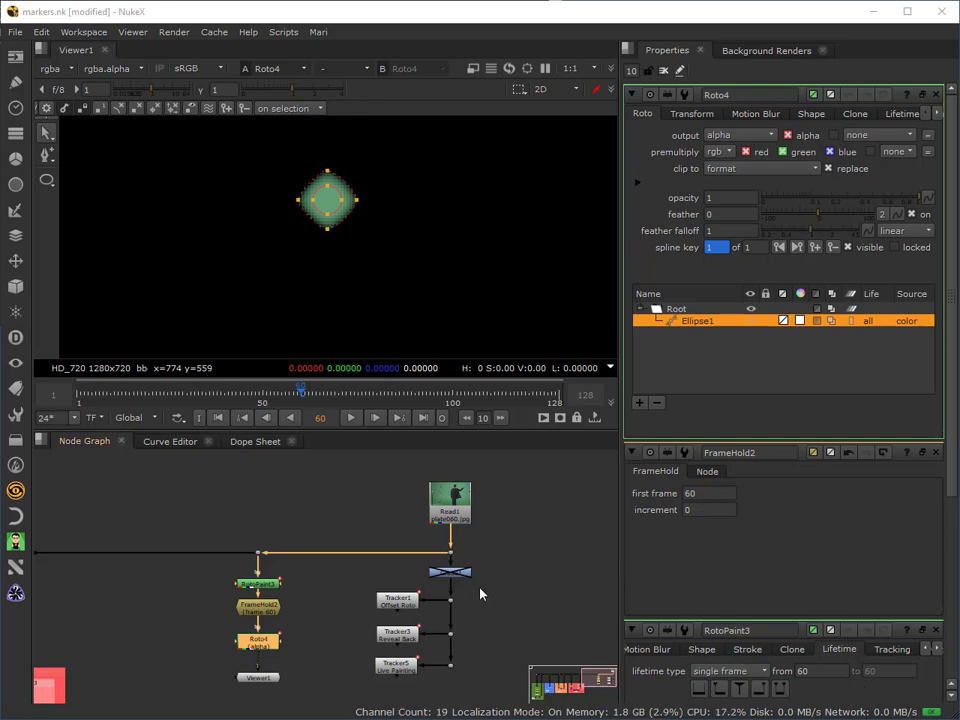
Add a dot on the connection between the dot under Read1 and the RotoPaint branch, and view the plate from it
left_click(328, 655)
key("ctrl")
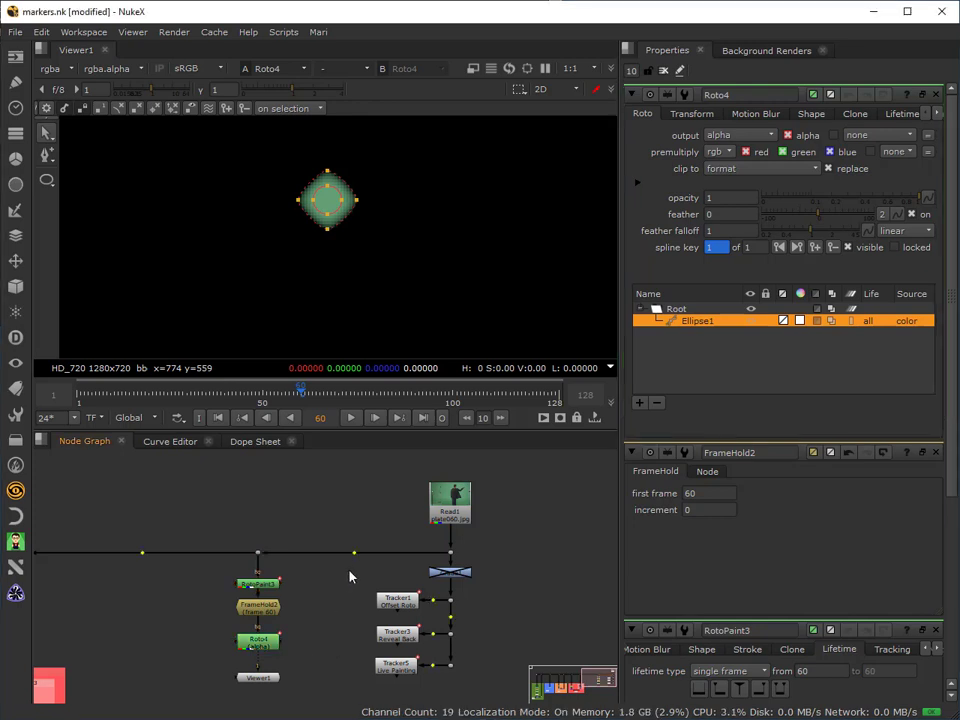
left_click_drag(354, 556, 338, 559, "ctrl")
key("1")
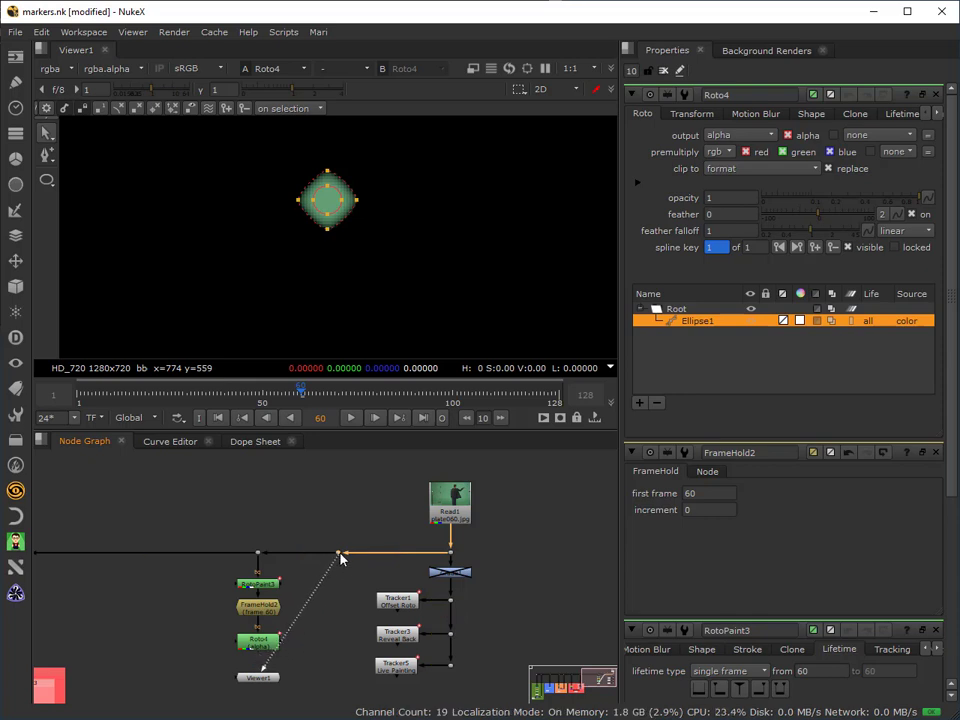
Move Viewer1 clear of the Roto branch and line it up directly below the new dot
left_click_drag(260, 683, 340, 687)
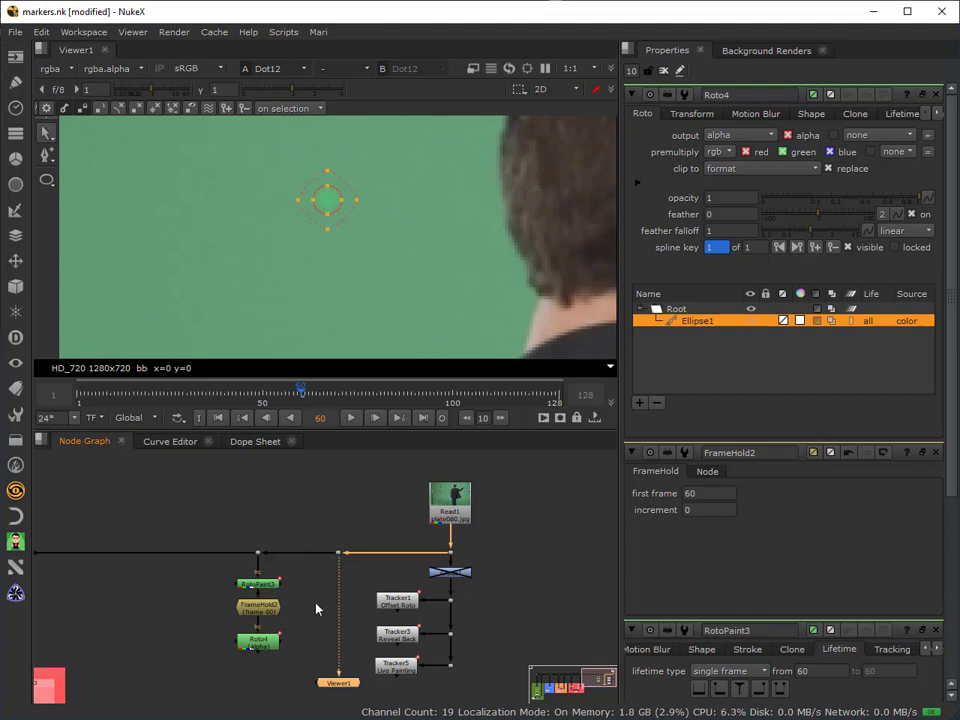
left_click(336, 553)
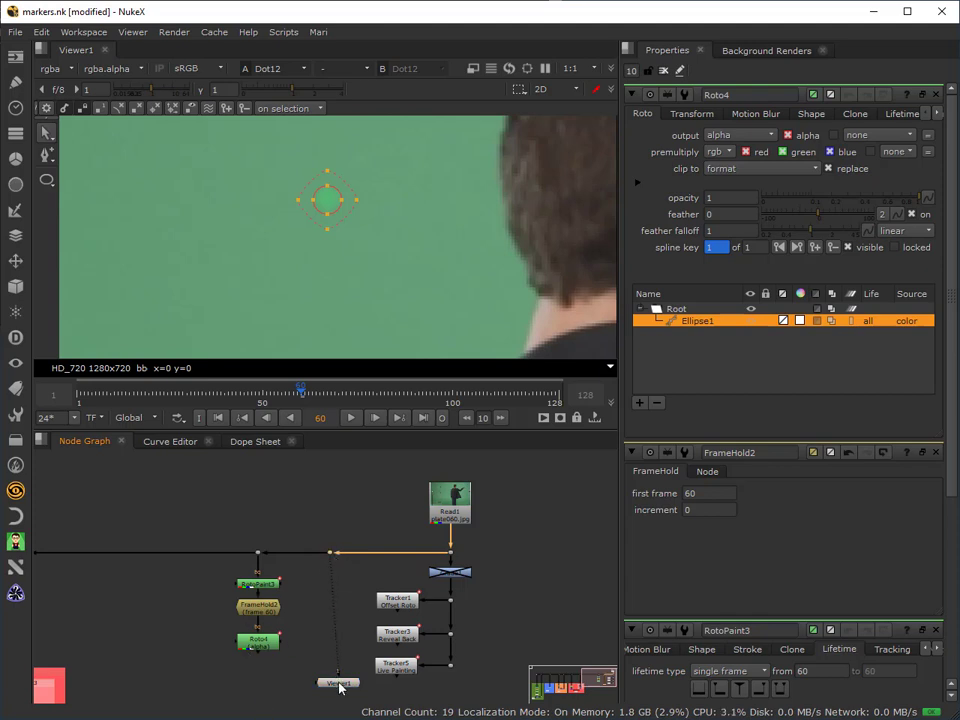
left_click_drag(338, 683, 330, 682)
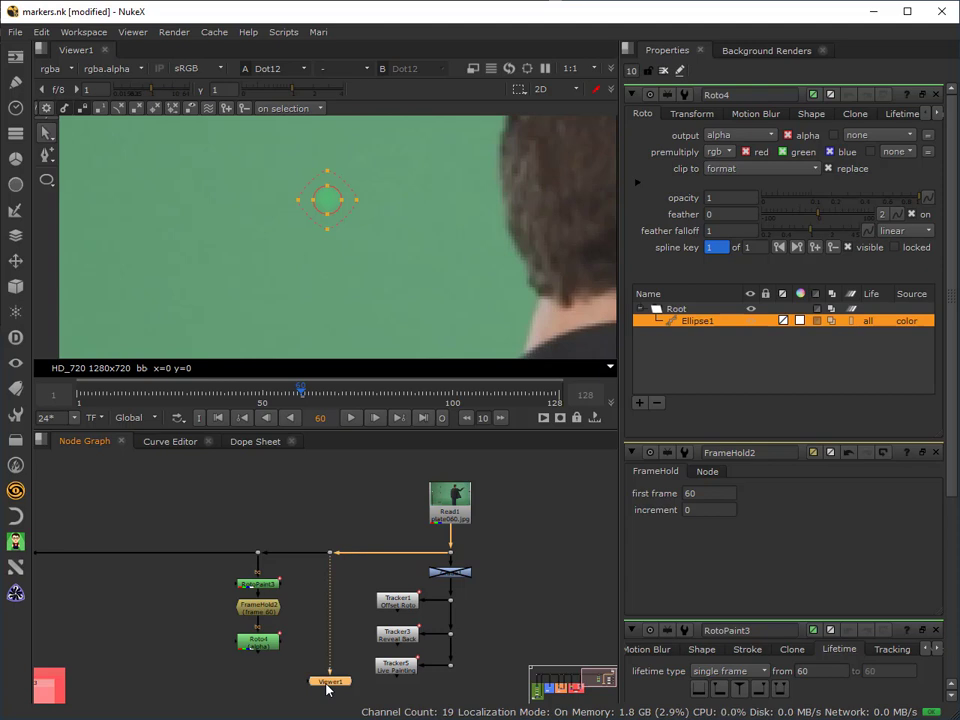
Add a Tracker node and insert it between the new dot and Viewer1
key("Tab")
type("track")
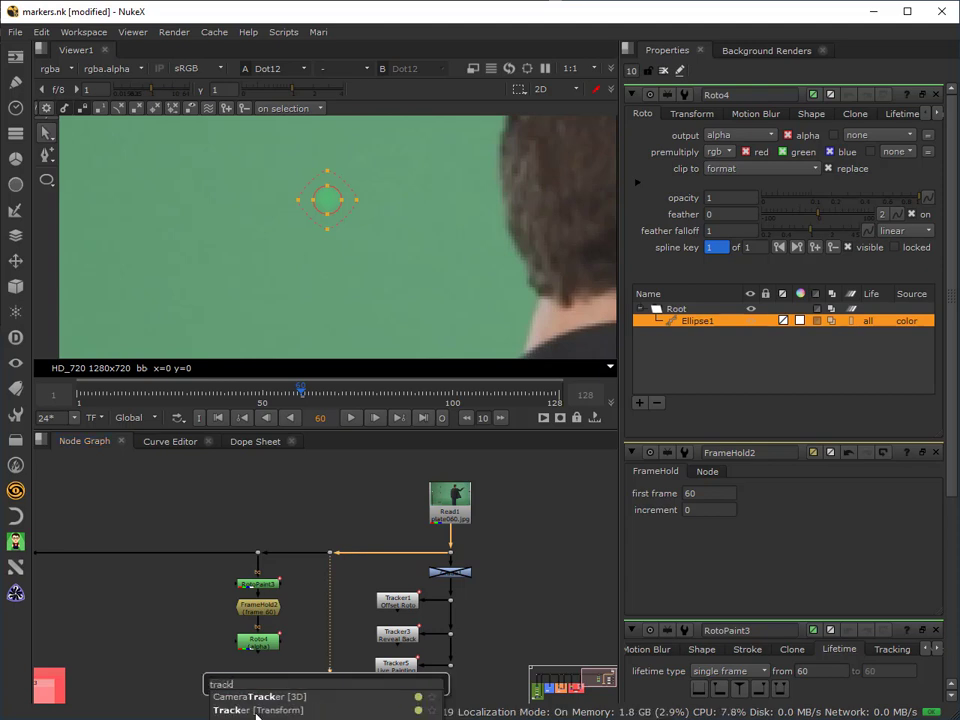
key("Return")
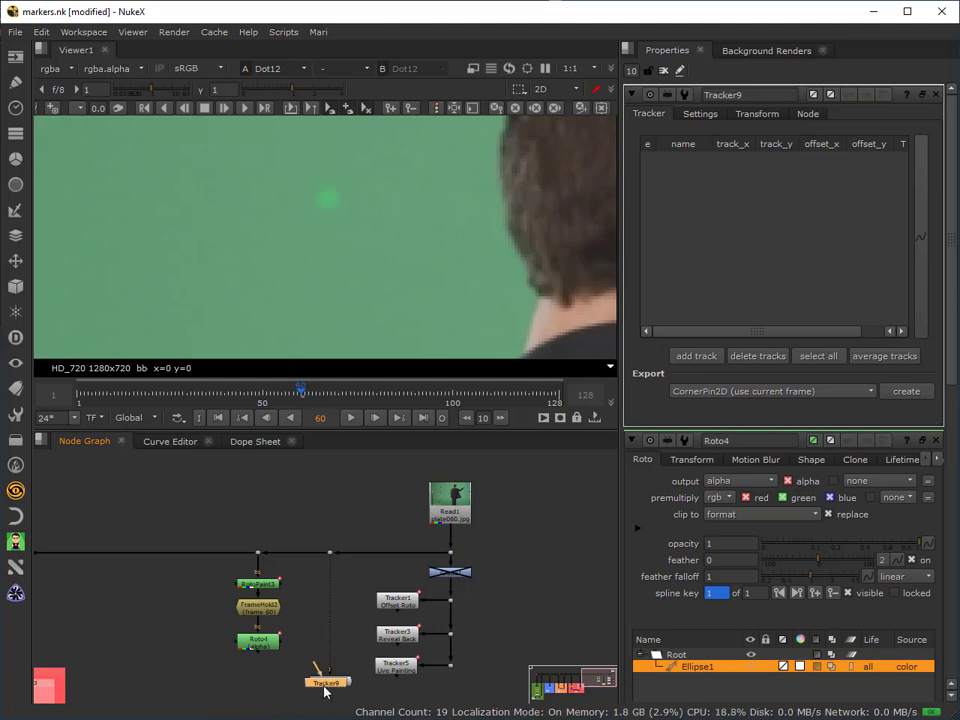
left_click_drag(325, 684, 330, 585)
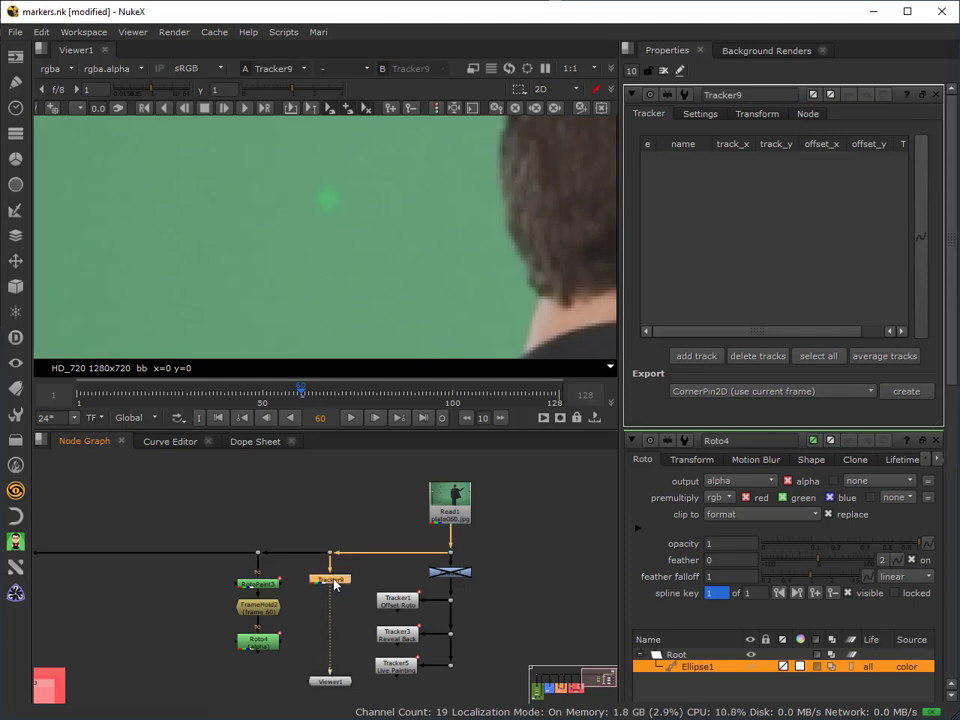
At frame 1, add a track in Tracker9 and centre it on the green marker beside the man's head
left_click_drag(314, 382, 78, 390)
scroll(324, 298, "down", 5)
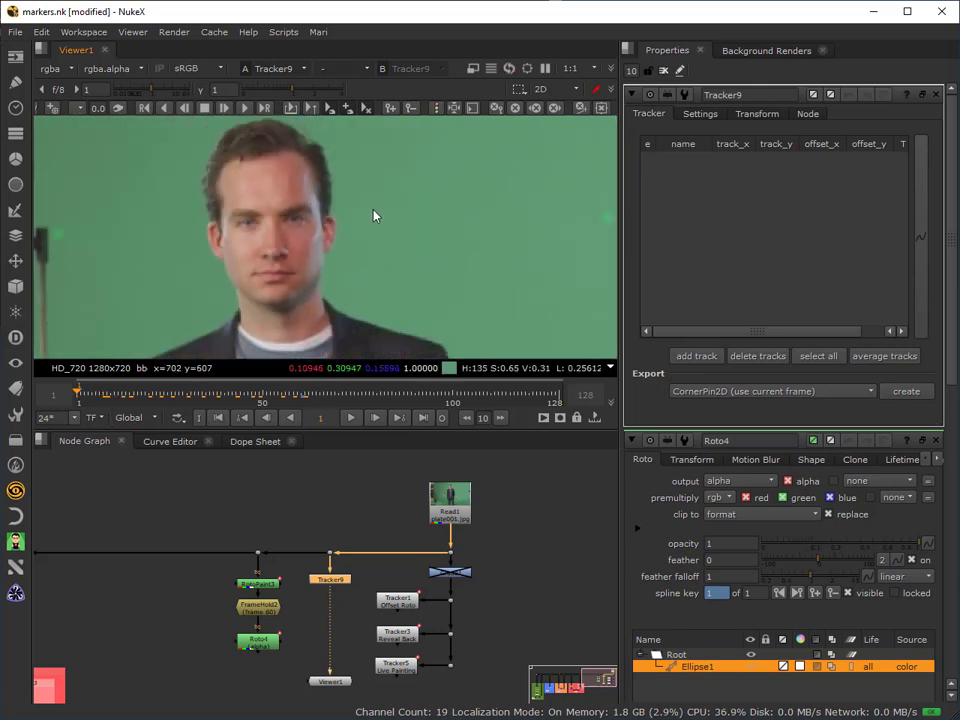
scroll(426, 281, "up", 2)
scroll(367, 258, "up", 1)
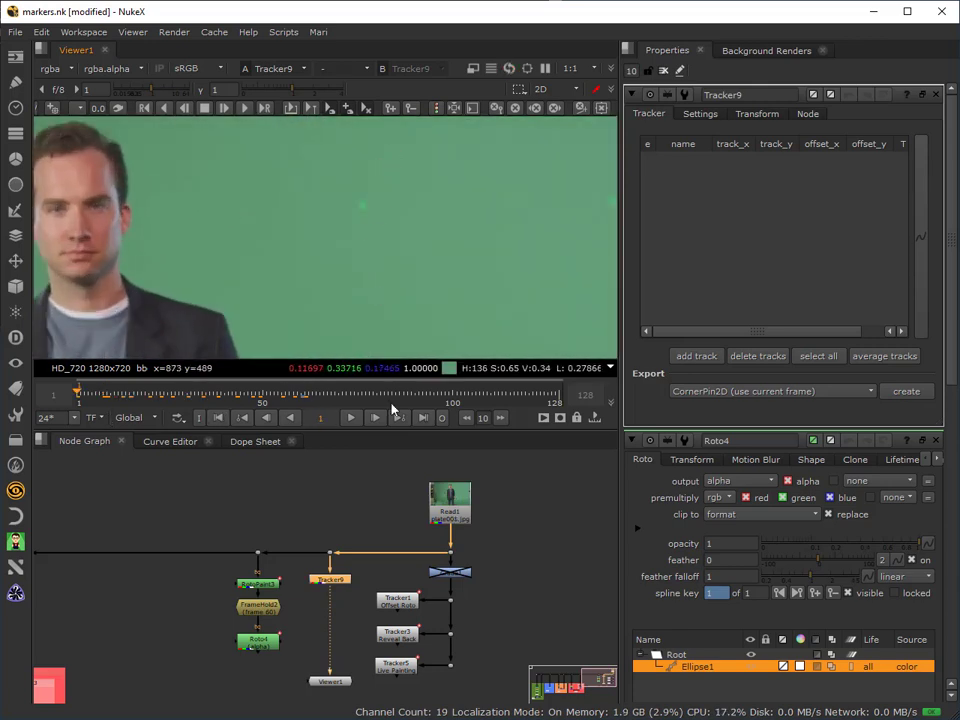
scroll(343, 242, "up", 3)
middle_click_drag(416, 188, 375, 221)
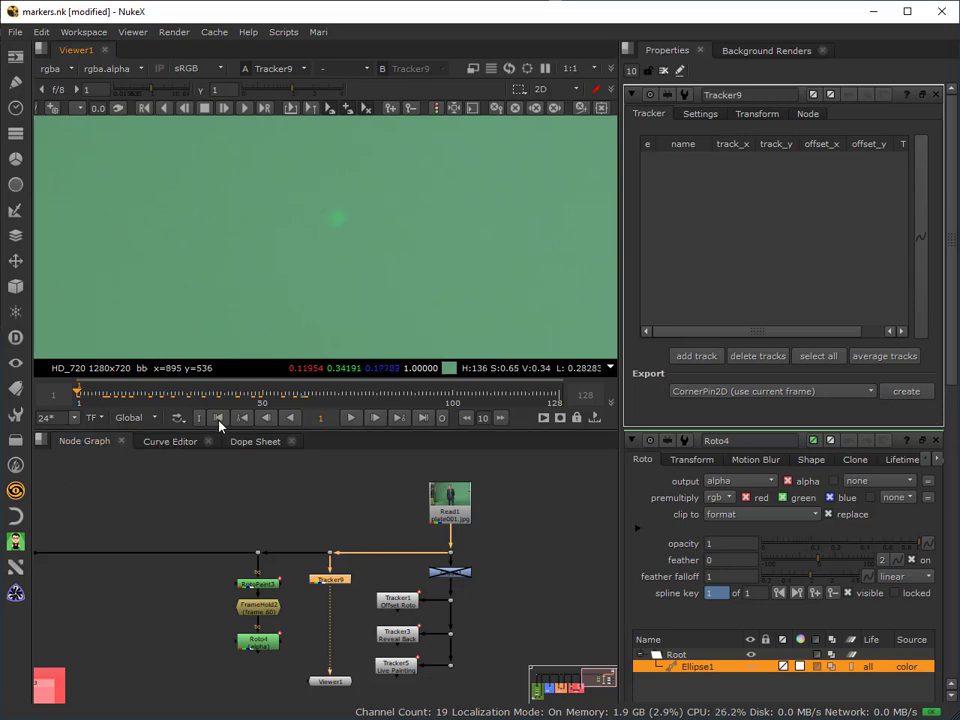
left_click(697, 356)
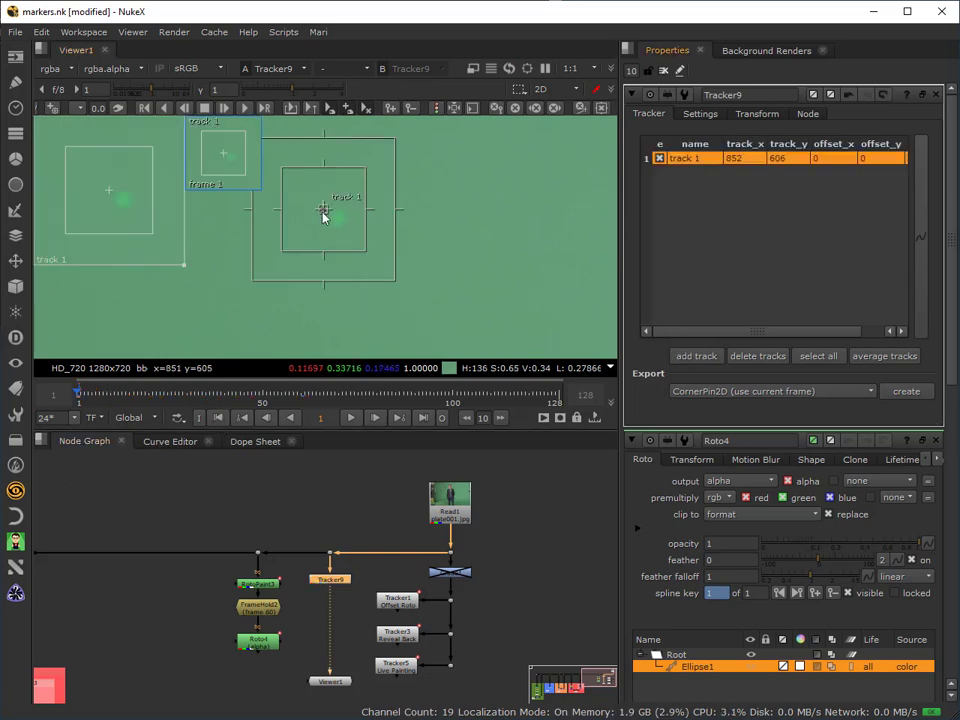
left_click_drag(324, 211, 340, 224)
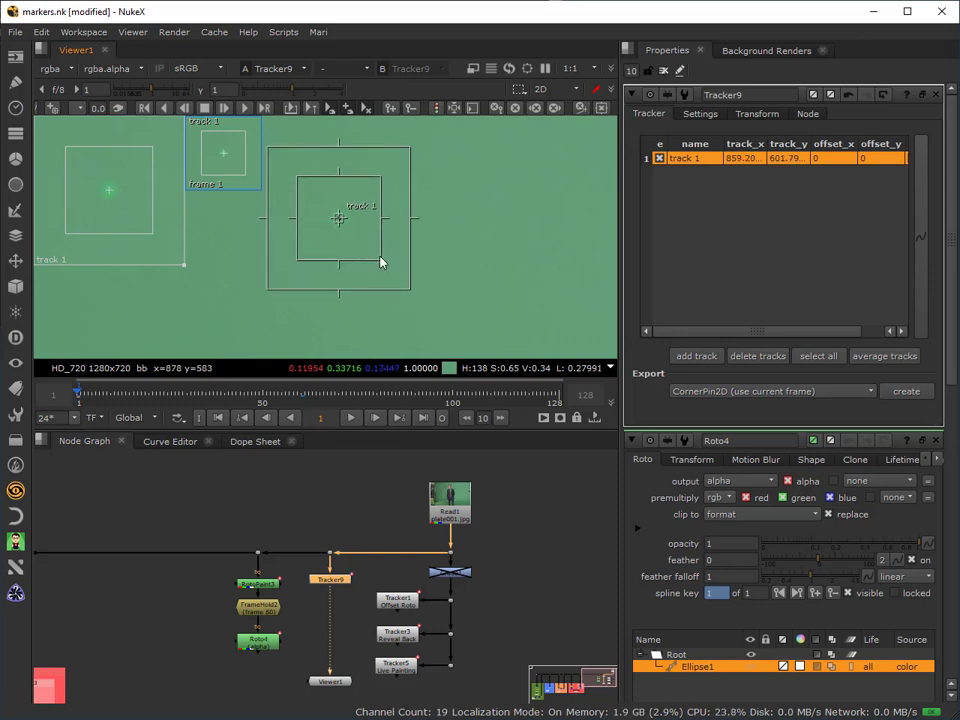
Shrink the track's pattern and search boxes around the marker and track forward from frame 1 until the head covers it
left_click_drag(380, 260, 355, 238)
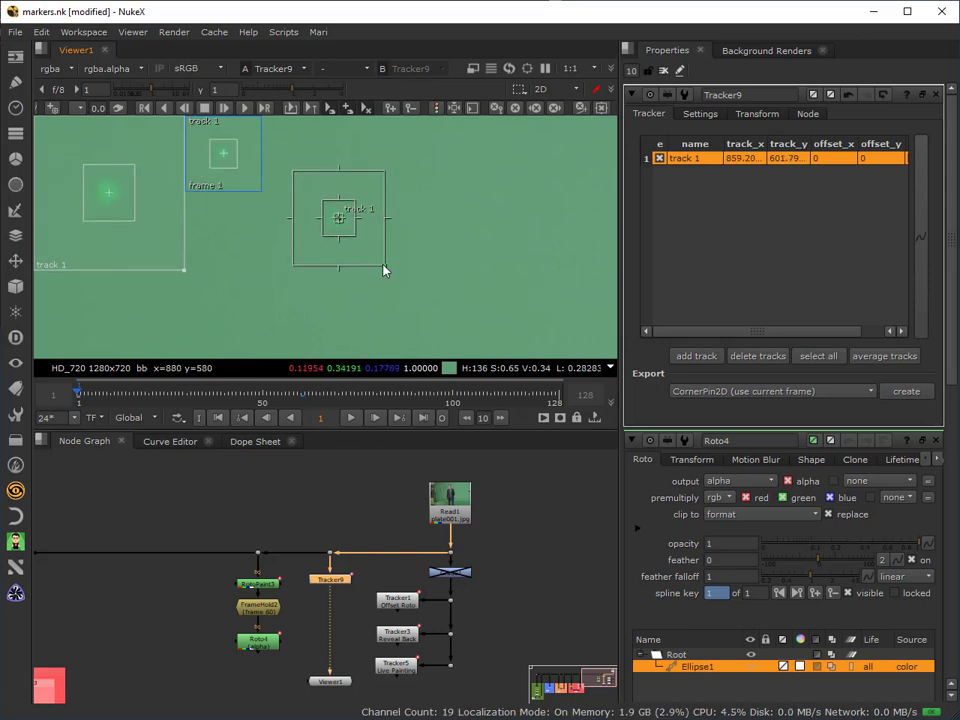
left_click_drag(384, 268, 386, 255)
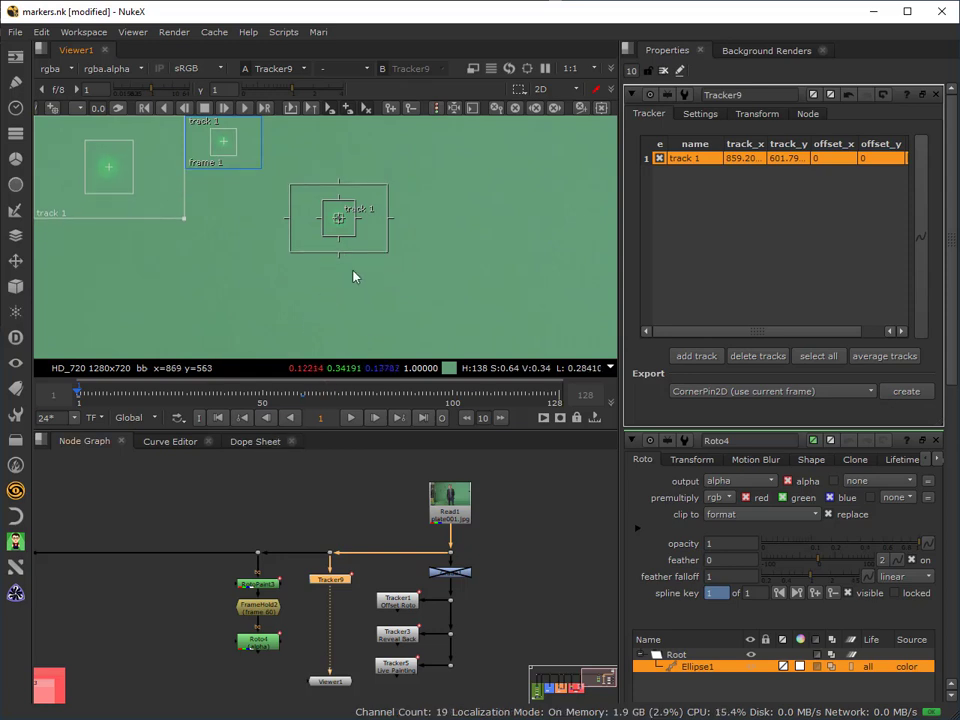
left_click(250, 109)
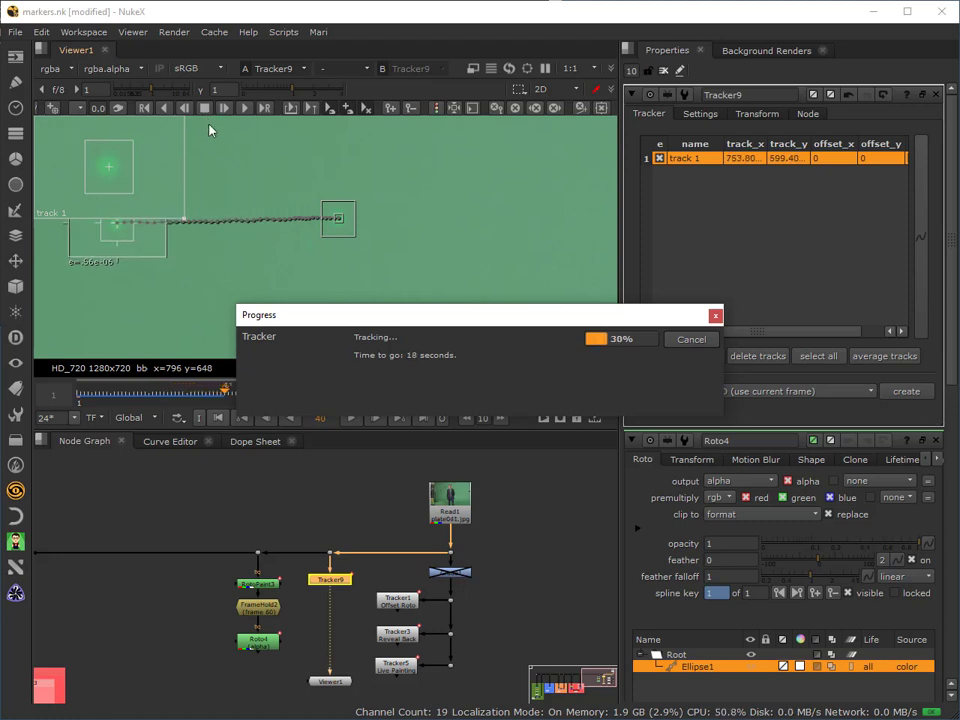
key("Escape")
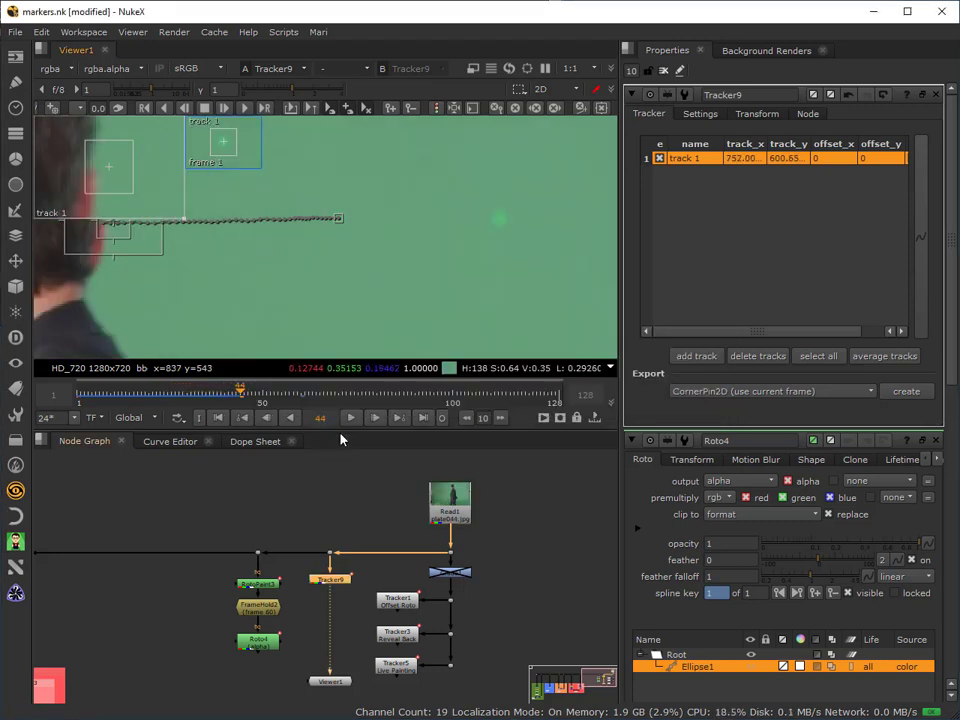
Check the track around frames 42 to 44 and discard the drifted keyframes after frame 42
middle_click_drag(208, 236, 398, 323)
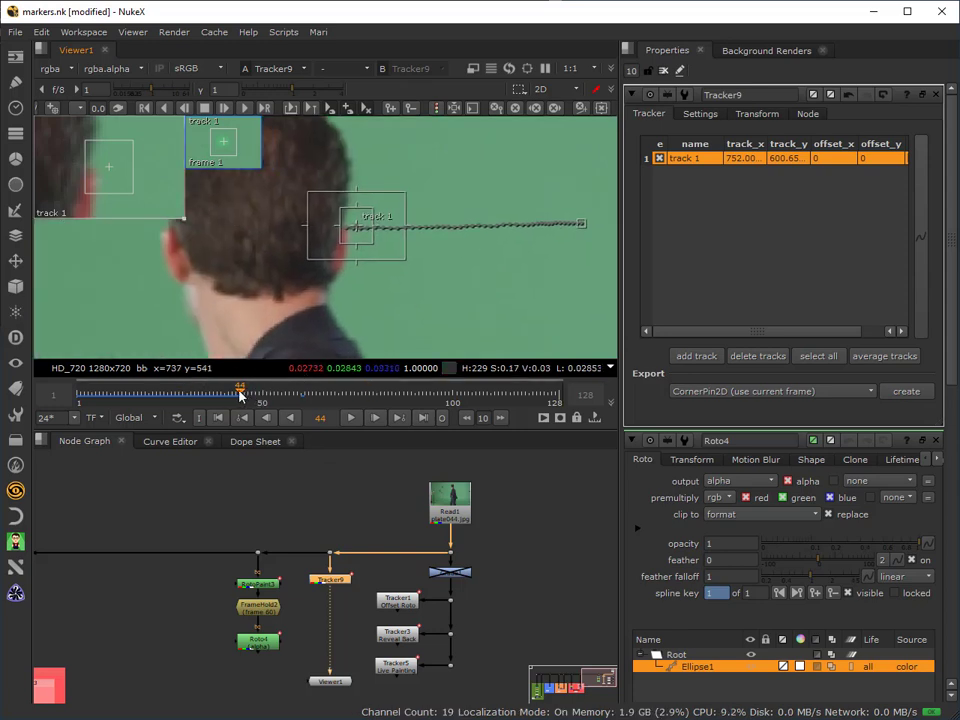
left_click_drag(240, 396, 232, 396)
scroll(278, 176, "up", 4)
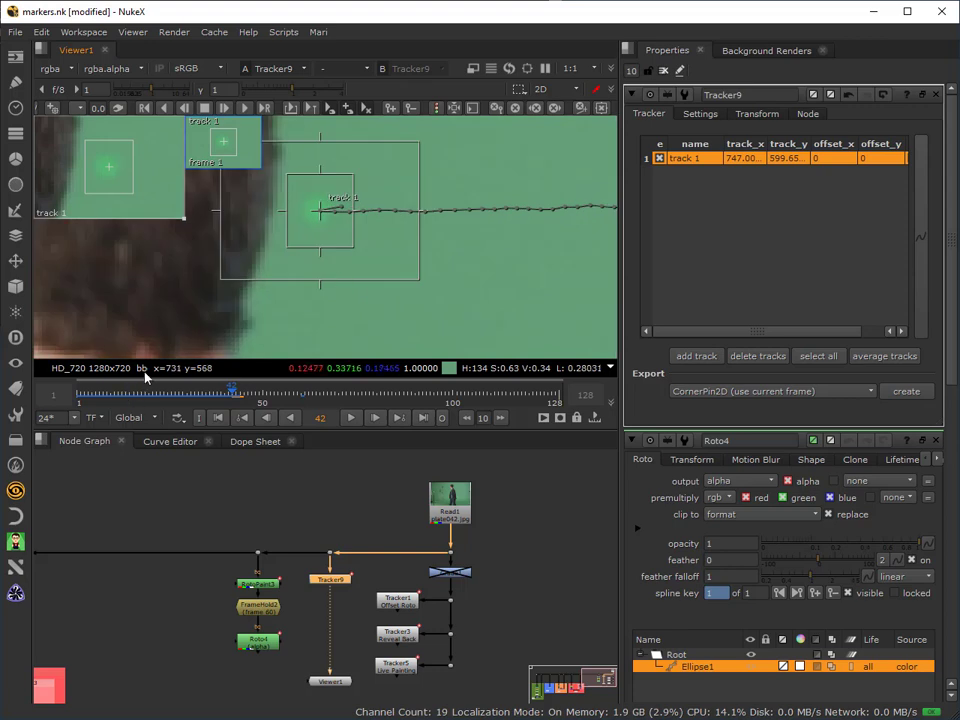
left_click(238, 394)
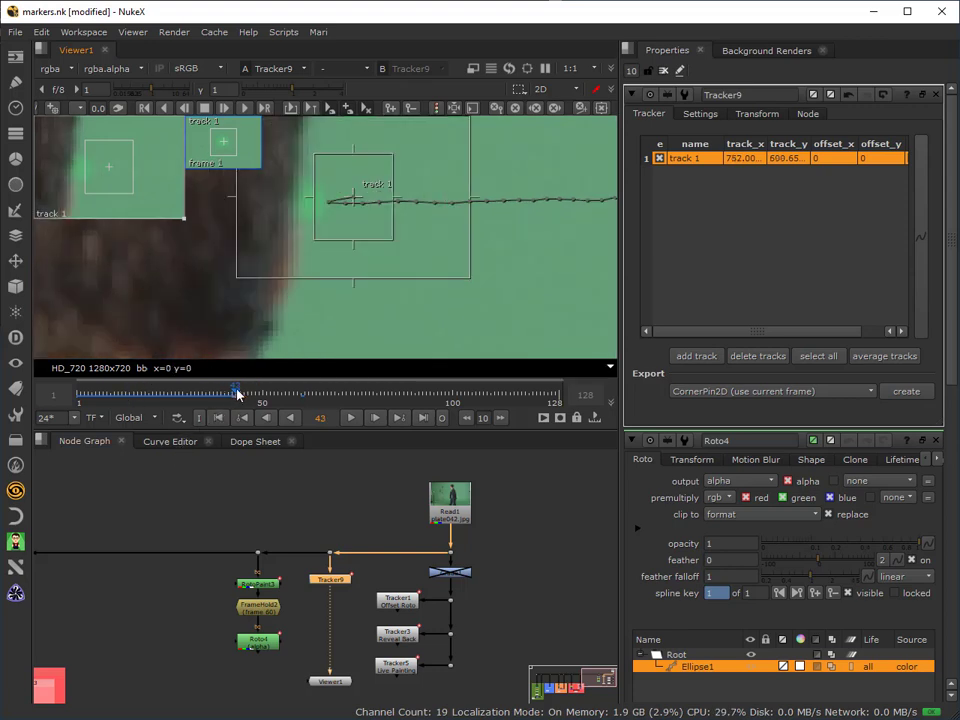
left_click_drag(238, 394, 233, 396)
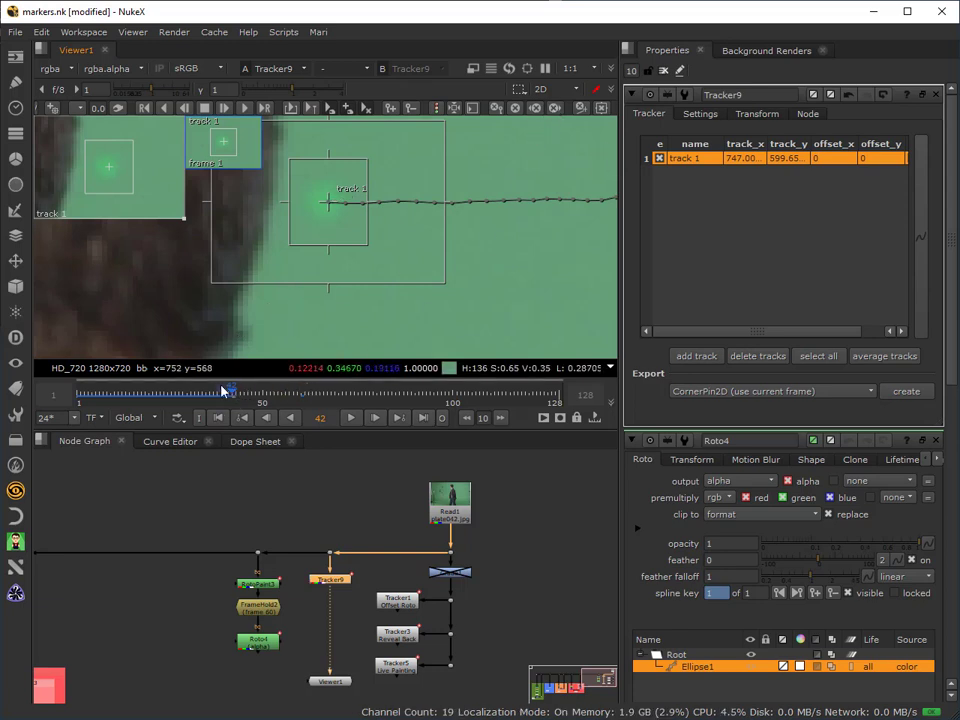
middle_click_drag(242, 285, 358, 300)
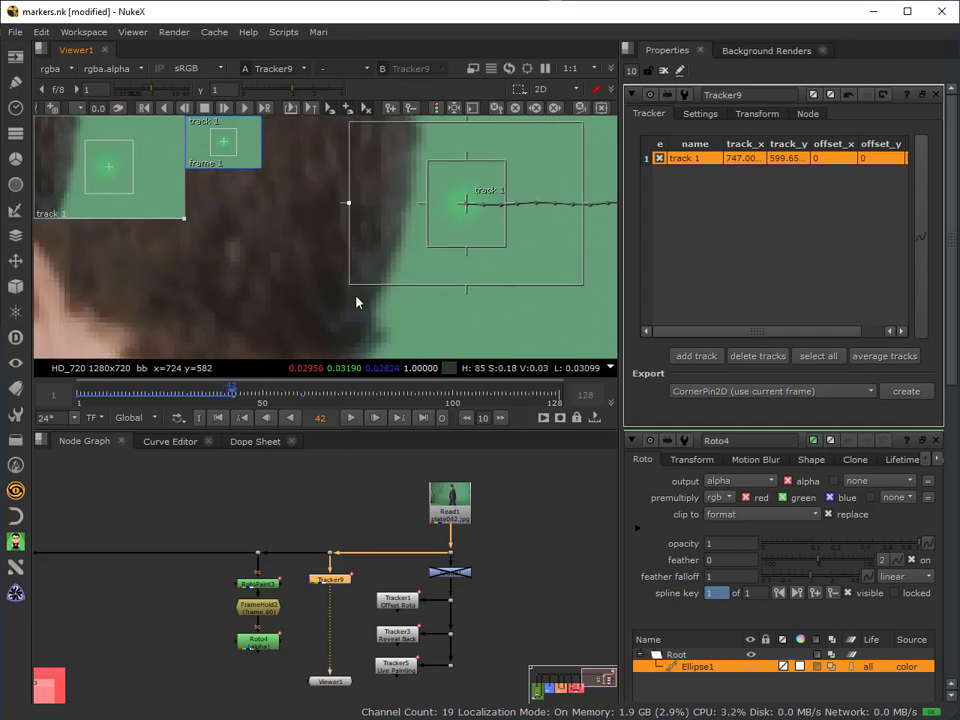
Place the track on the reappeared marker at frame 53, correct it at frame 54, and track forward to the clip's end
left_click_drag(236, 394, 277, 396)
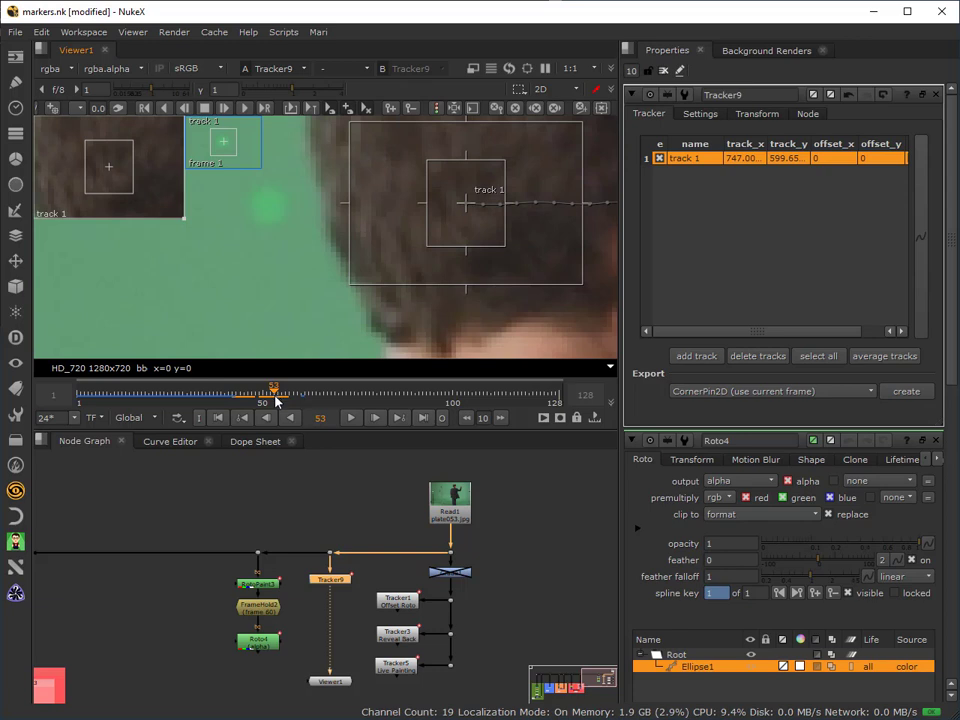
left_click_drag(467, 214, 268, 212)
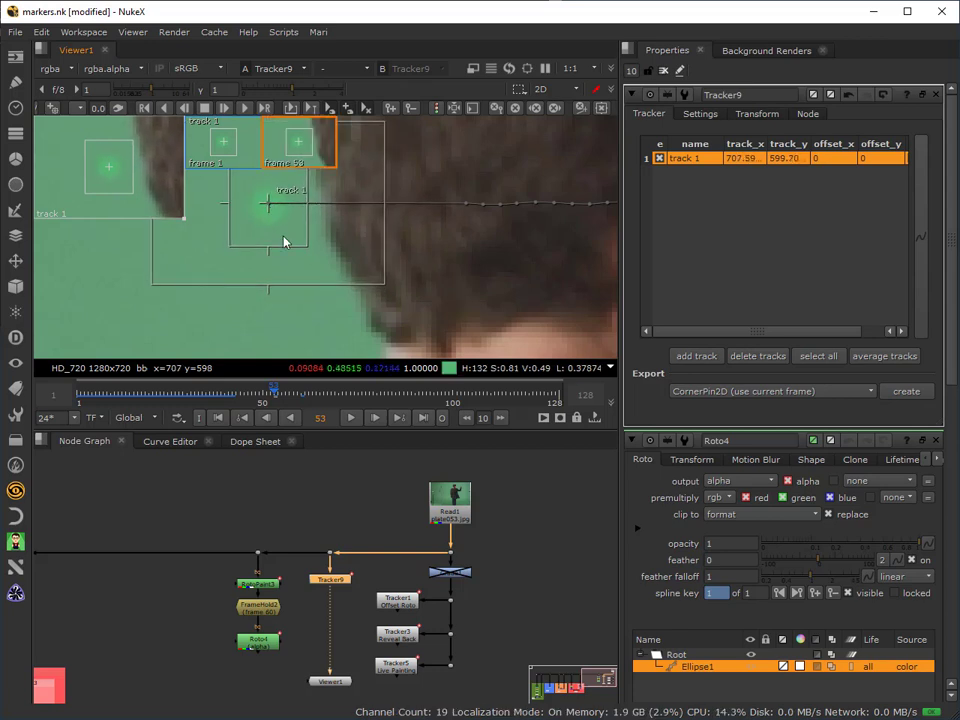
left_click(228, 108)
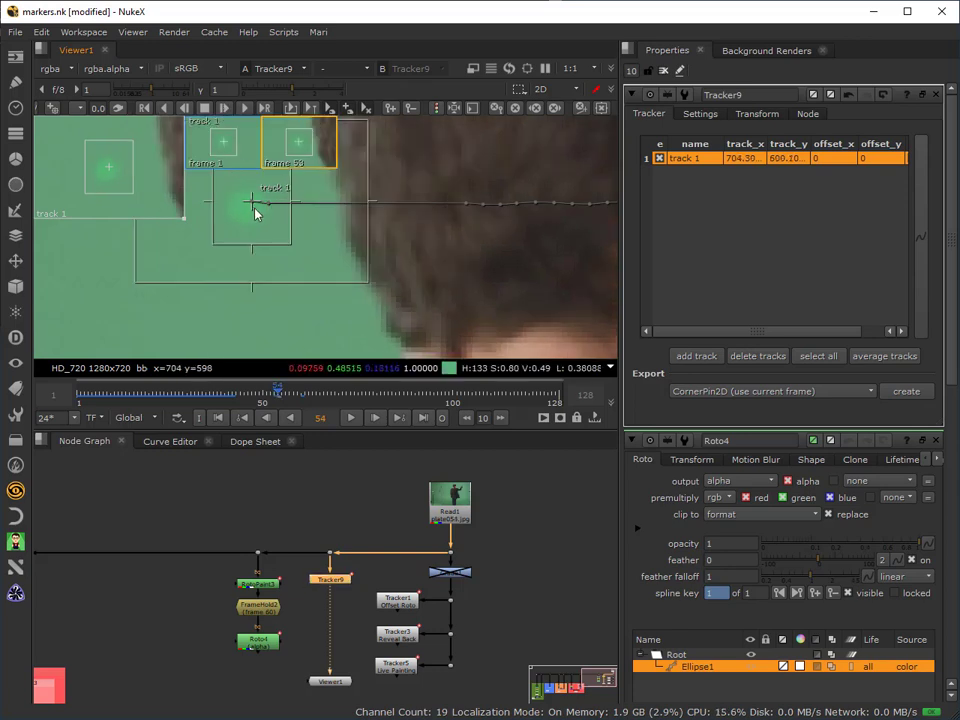
left_click_drag(255, 212, 248, 210)
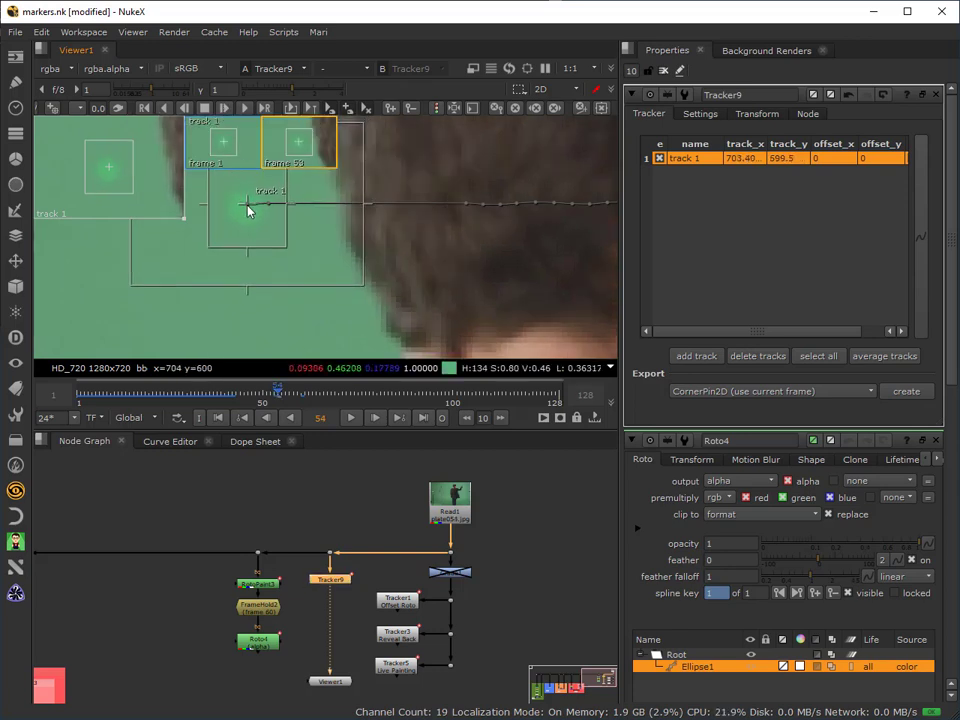
left_click(246, 109)
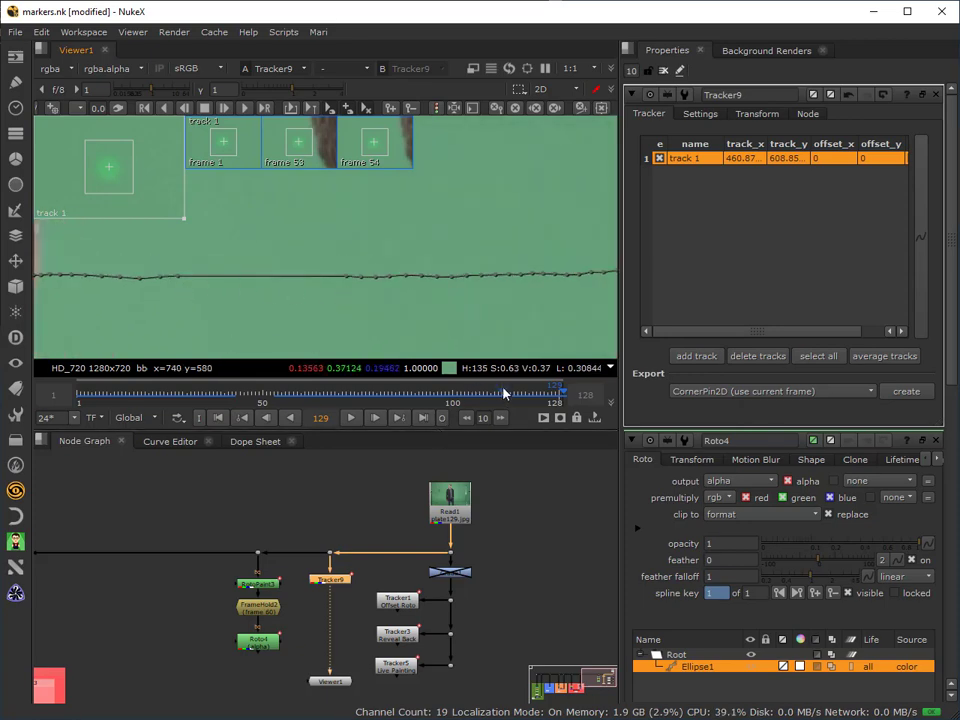
Step through the occluded frames from 43 onward and nudge the track onto the marker at frame 52
left_click_drag(505, 393, 239, 413)
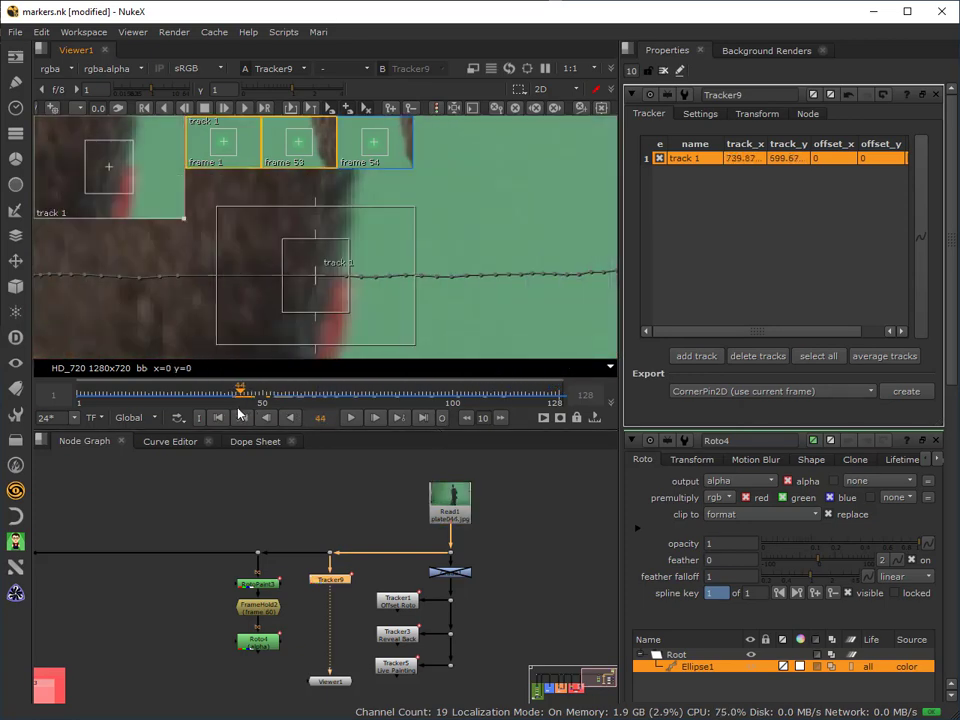
left_click(240, 416)
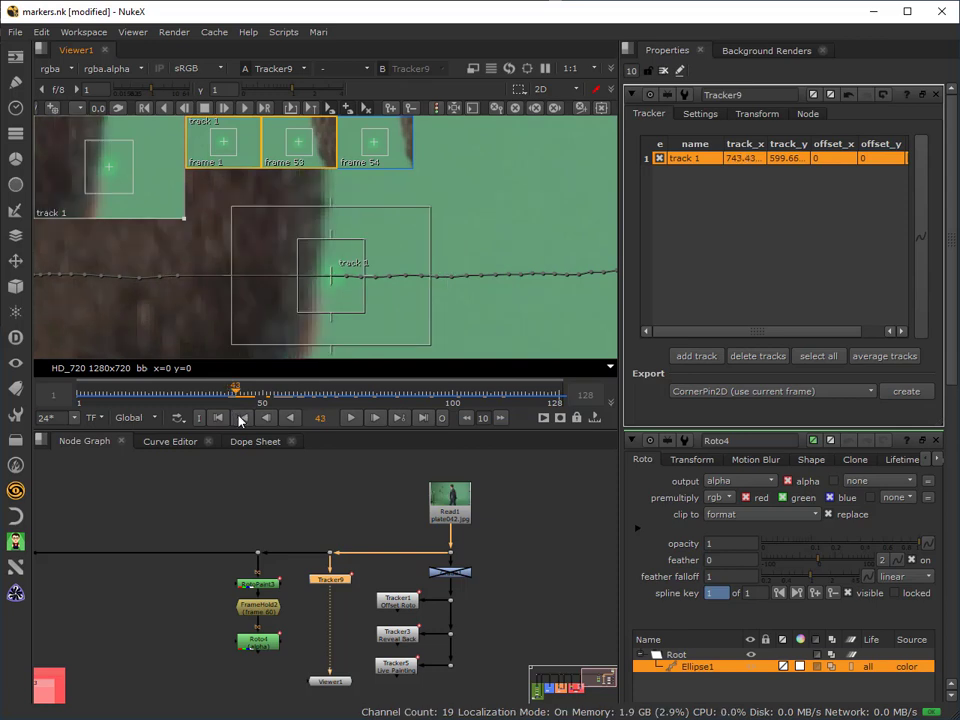
key("Right")
key("Right")
key("Right")
key("Right")
key("Right")
key("Right")
key("Right")
key("Right")
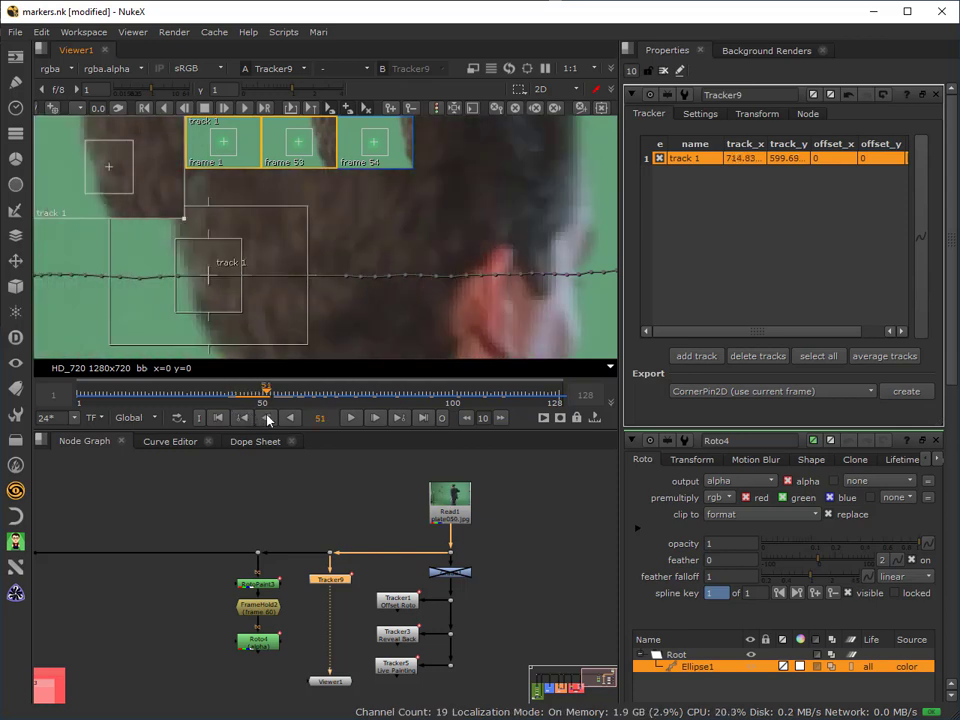
key("Right")
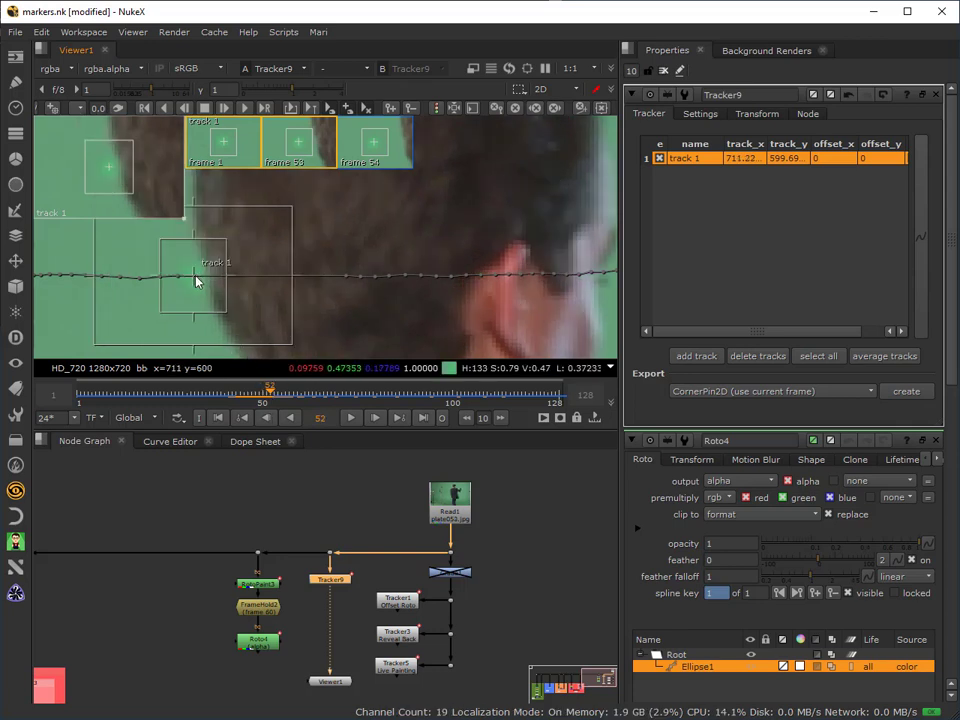
left_click_drag(196, 282, 199, 281)
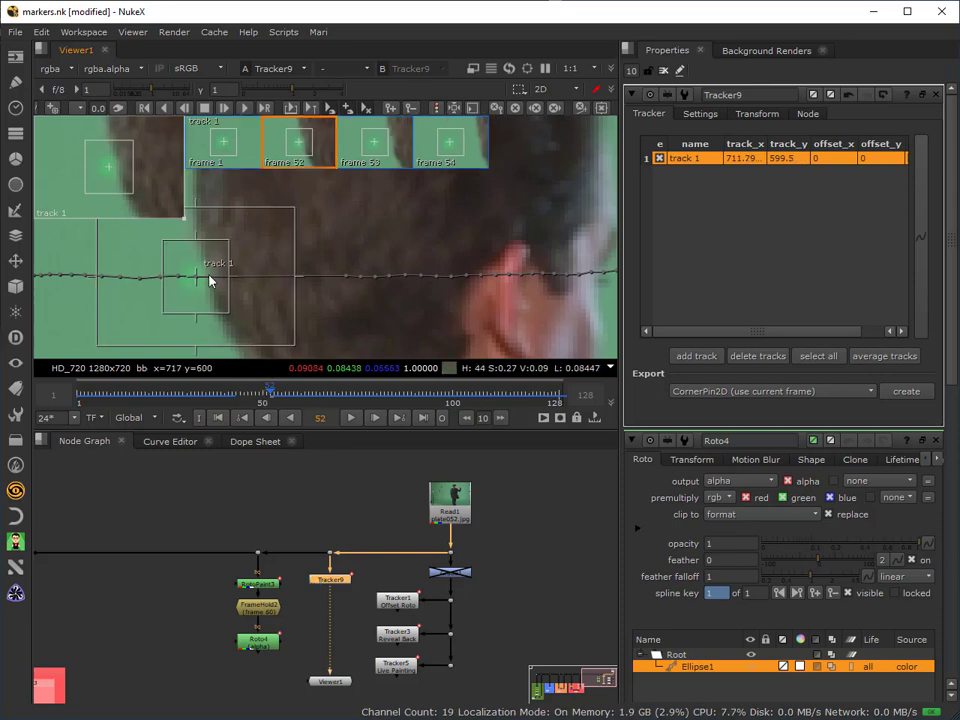
Review the track's interpolated path across the frames where the head hides the marker
left_click_drag(271, 393, 248, 393)
scroll(302, 324, "down", 3)
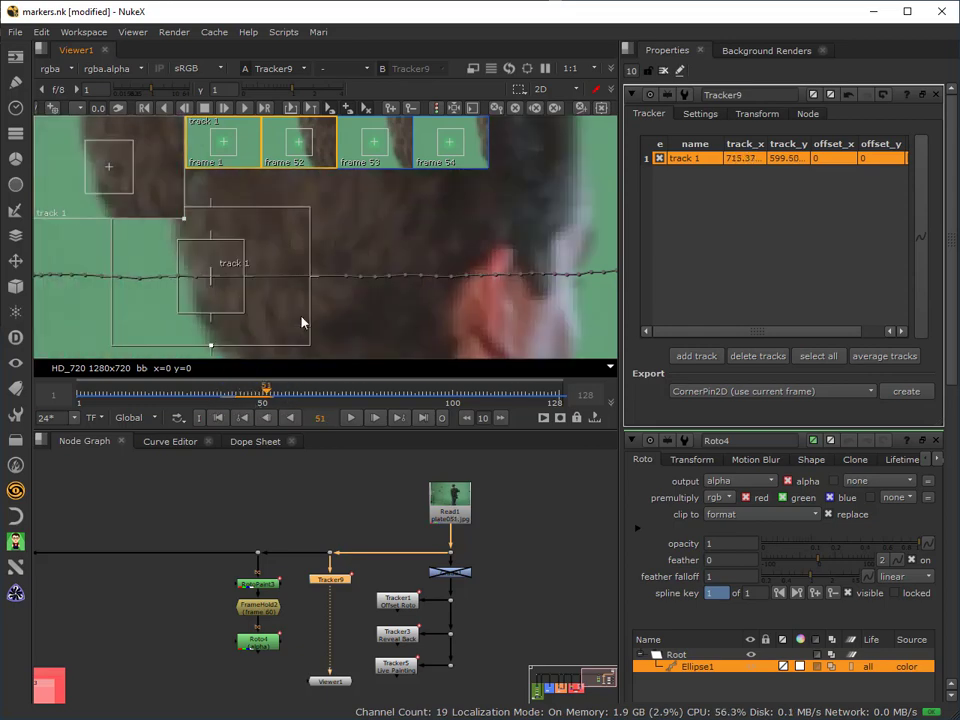
key("Right")
key("Right")
key("Right")
key("Right")
key("Right")
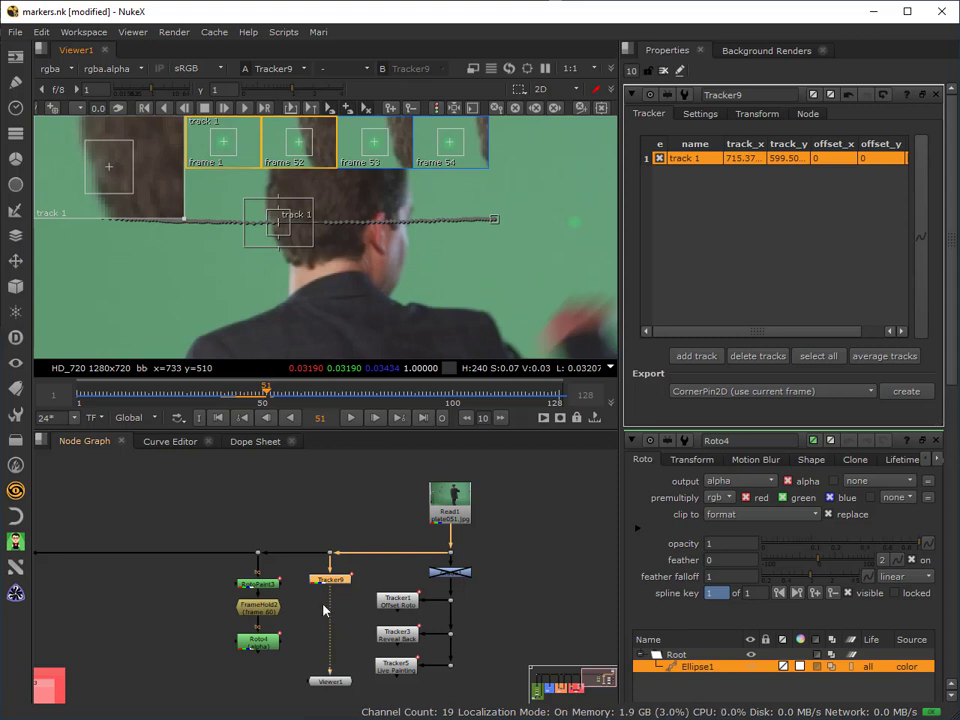
Move Tracker9 out of its branch, insert it directly below Roto4, and line up Viewer1 beneath it
left_click_drag(331, 576, 268, 688)
left_click_drag(342, 672, 320, 696)
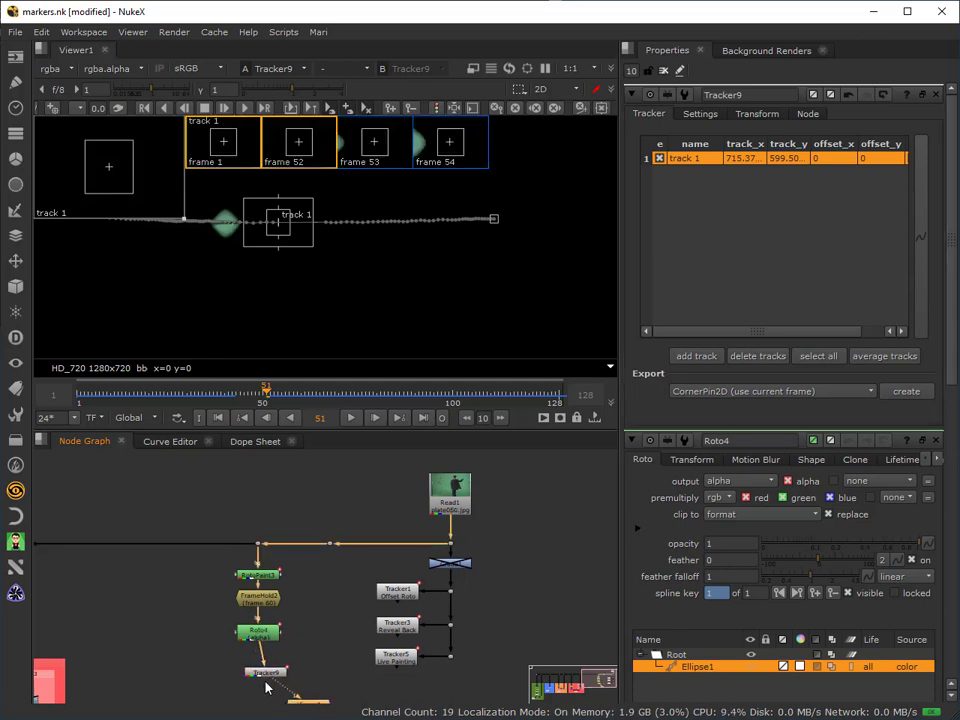
left_click_drag(268, 678, 261, 669)
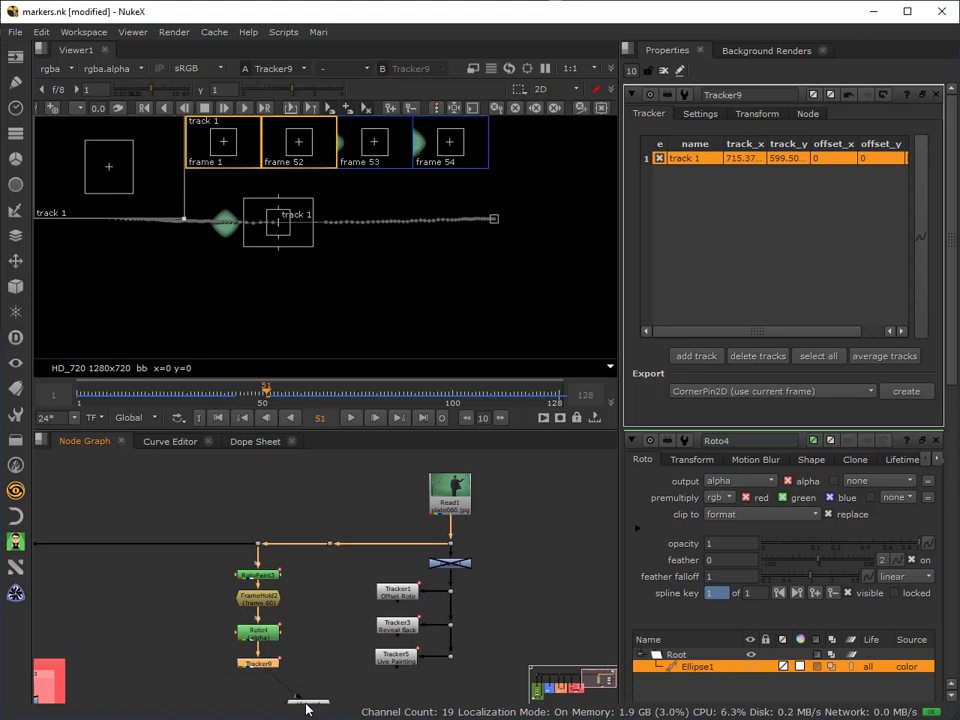
left_click_drag(316, 707, 265, 698)
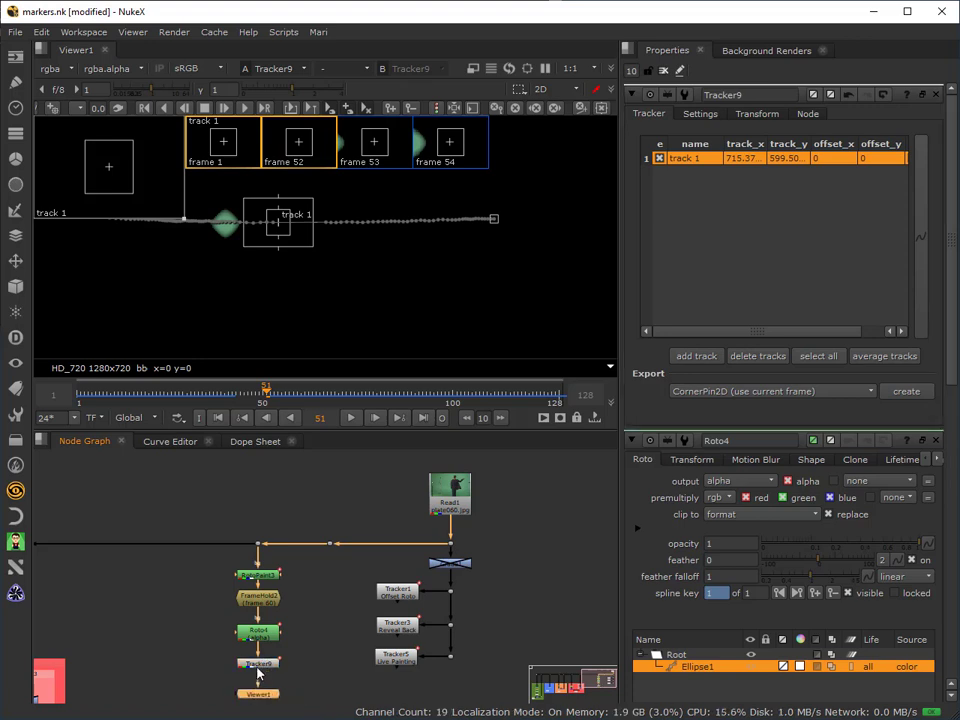
Set Tracker9's transform to match-move with a reference frame of 60
left_click(257, 667)
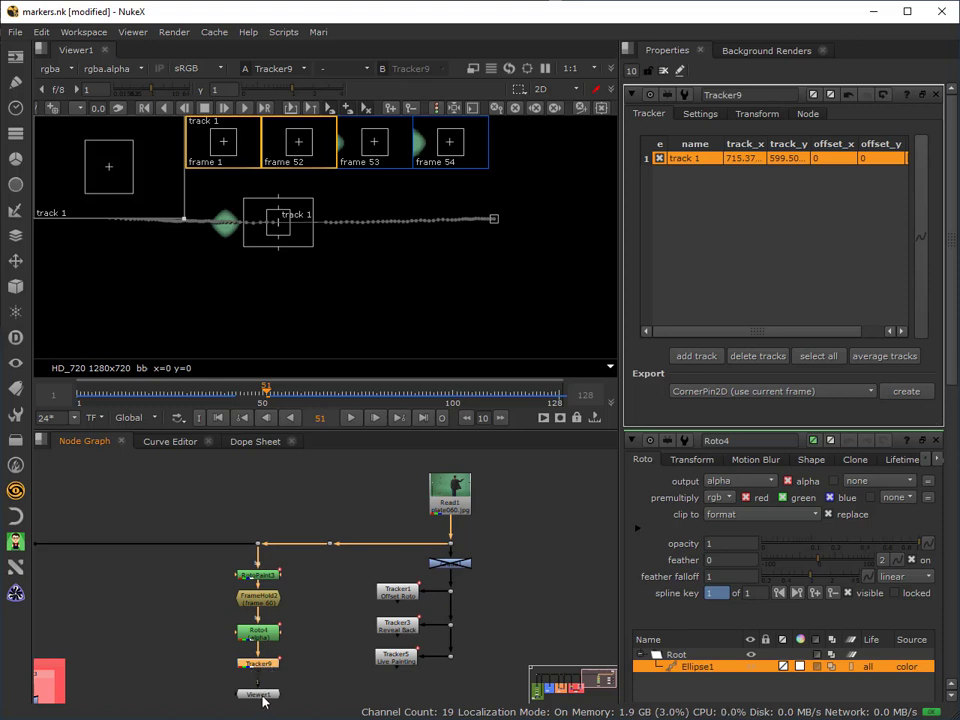
left_click_drag(264, 702, 263, 699)
left_click(258, 665)
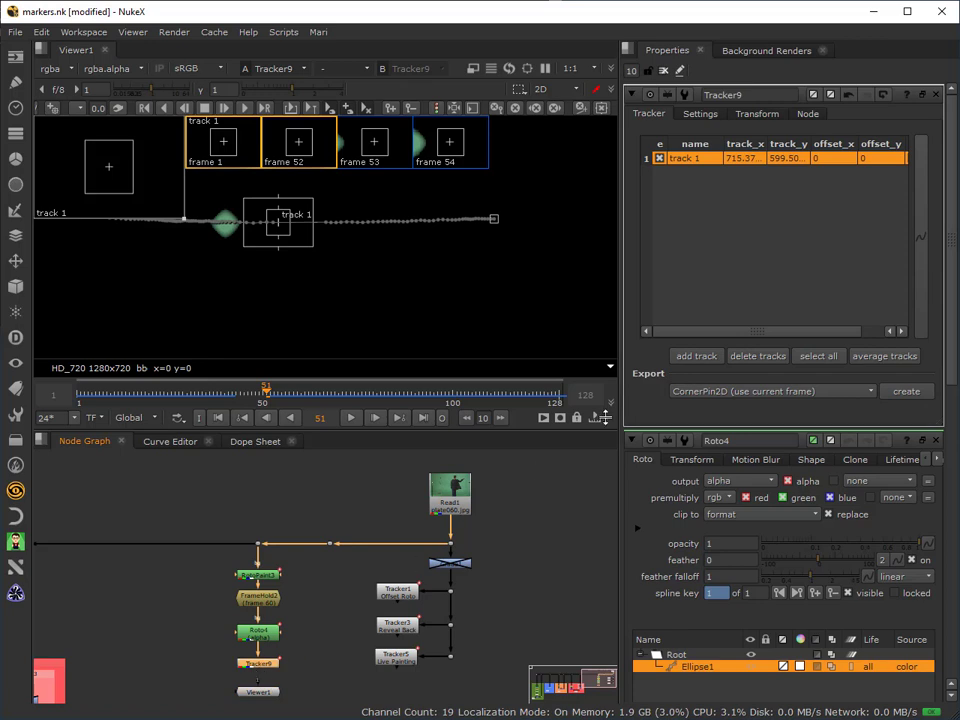
left_click(752, 114)
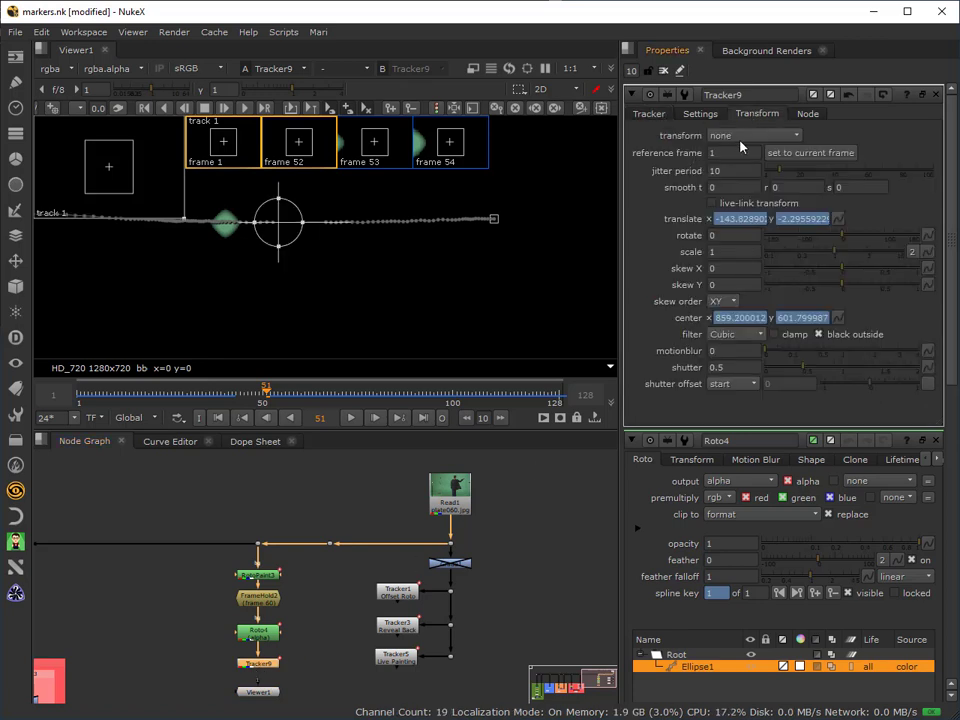
left_click(740, 139)
left_click(750, 178)
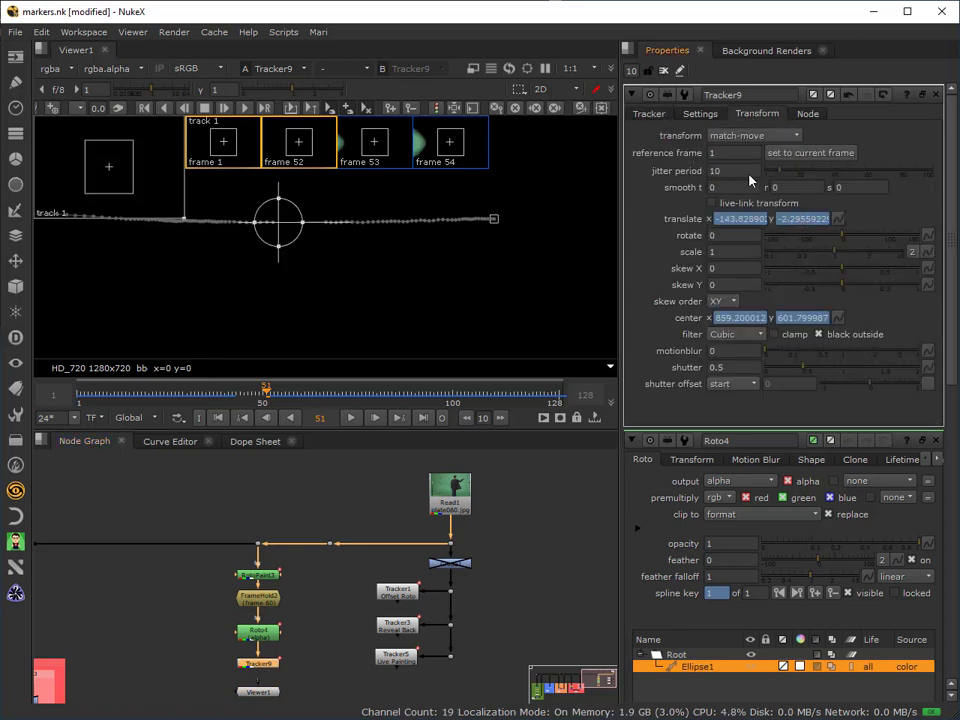
left_click(735, 153)
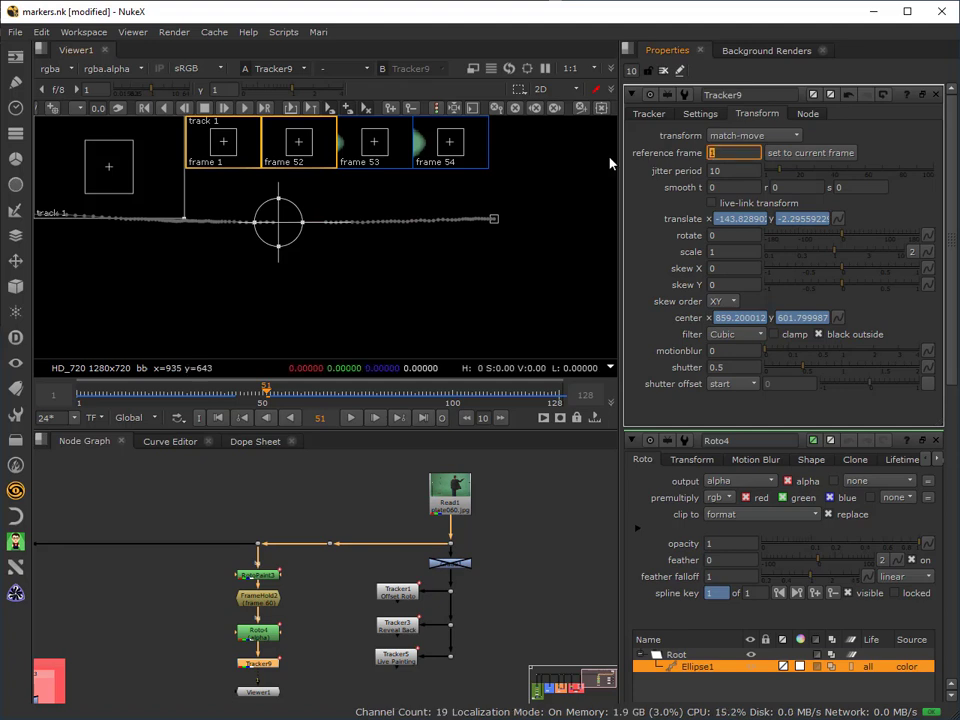
type("60")
key("Return")
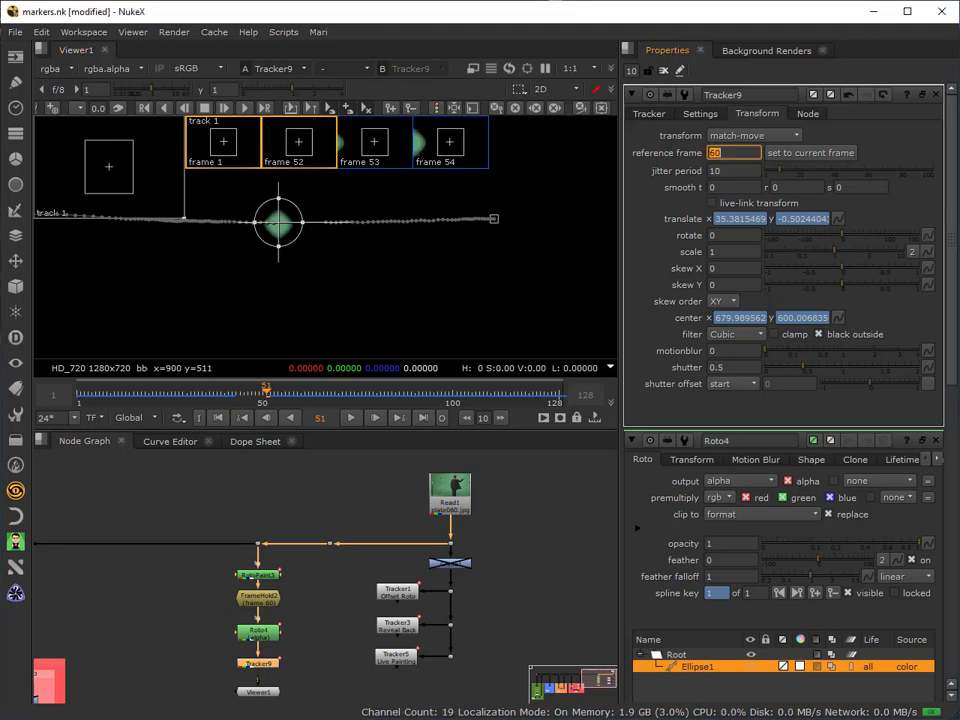
Add a Merge node after Tracker9 and connect its B input to the original plate's pipe
middle_click_drag(200, 620, 190, 538)
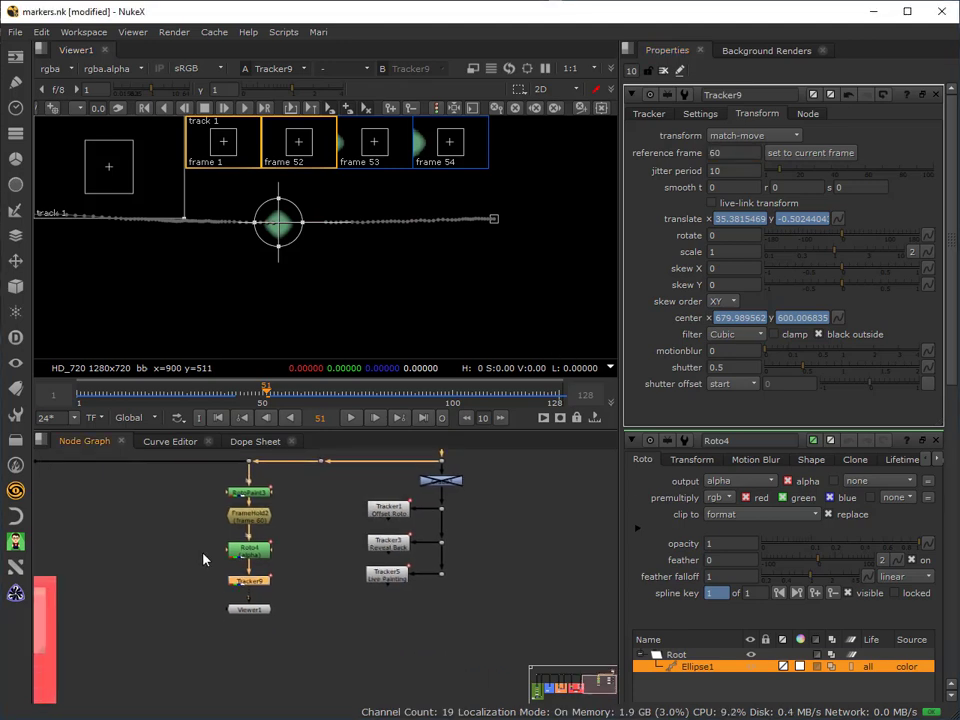
left_click_drag(265, 618, 268, 634)
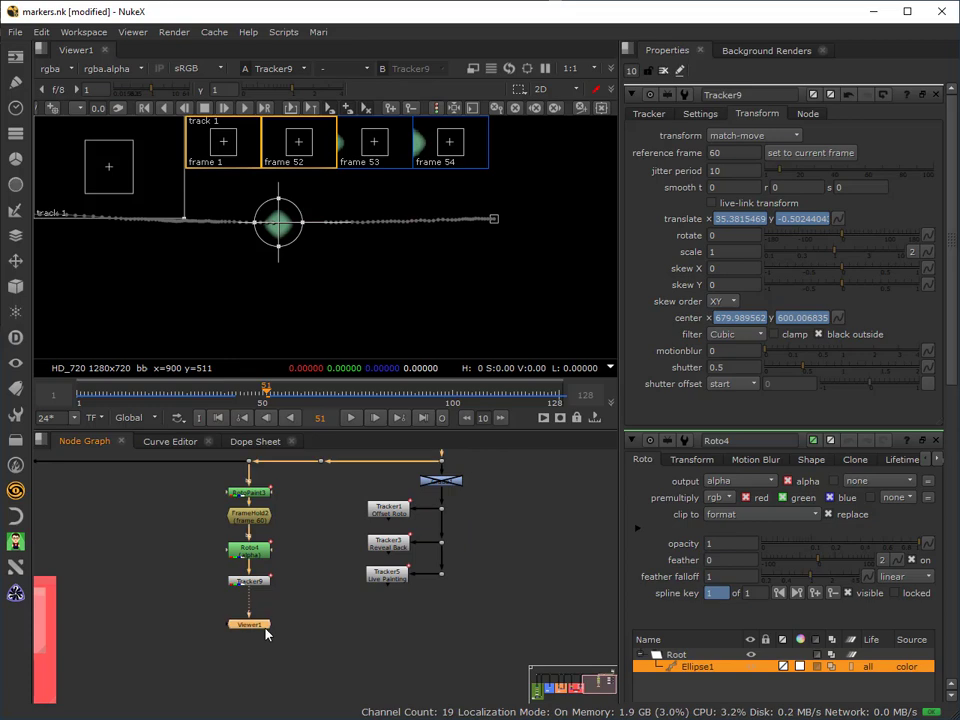
left_click(310, 634)
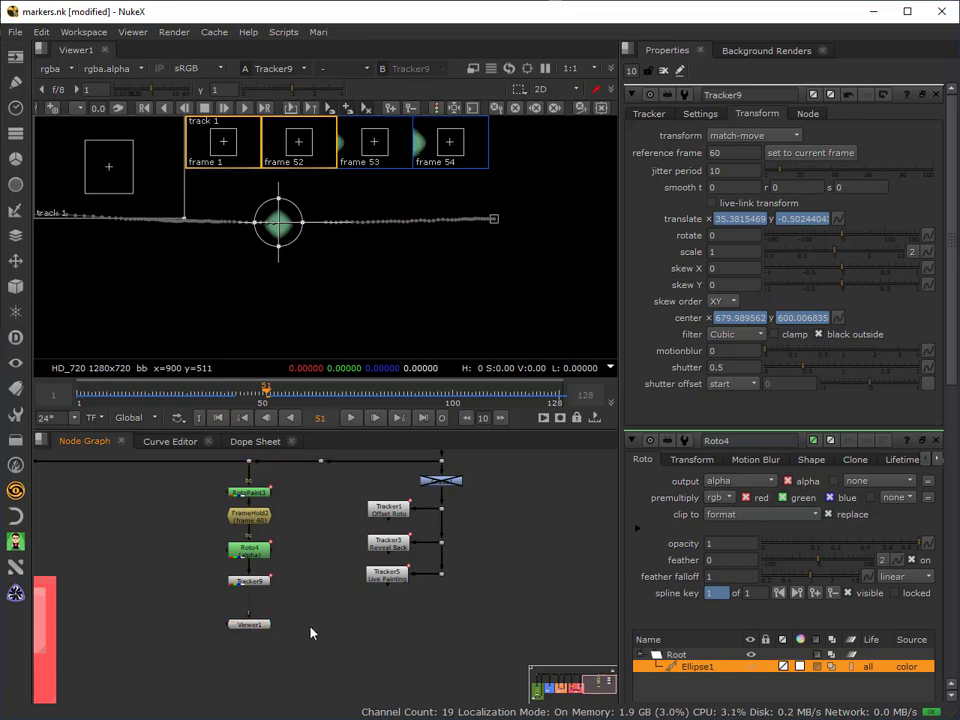
left_click(251, 582)
key("m")
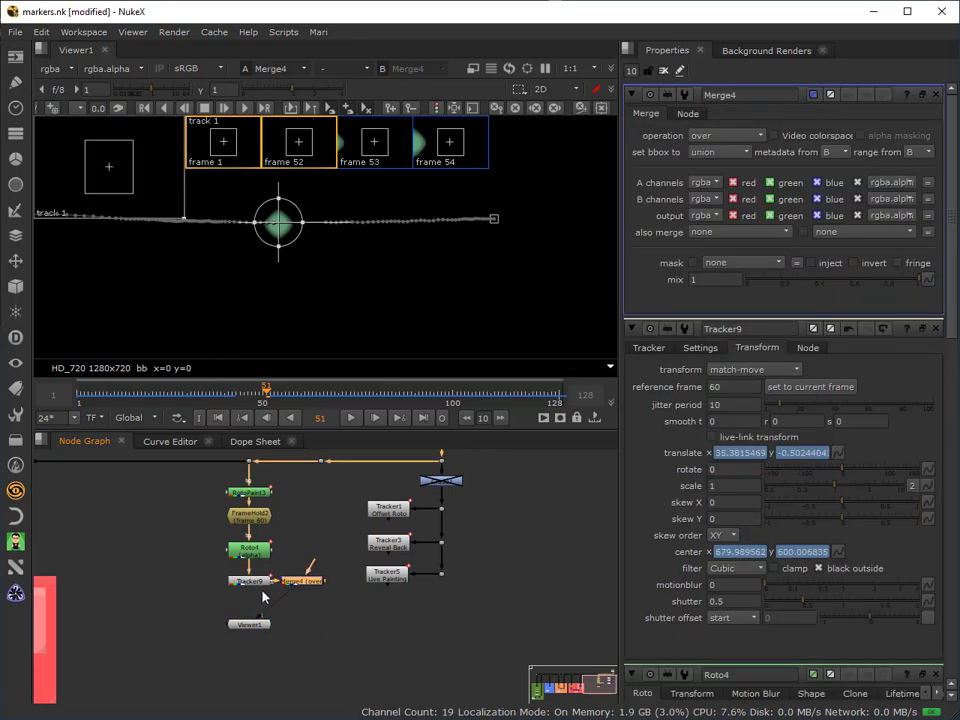
left_click_drag(305, 585, 320, 461)
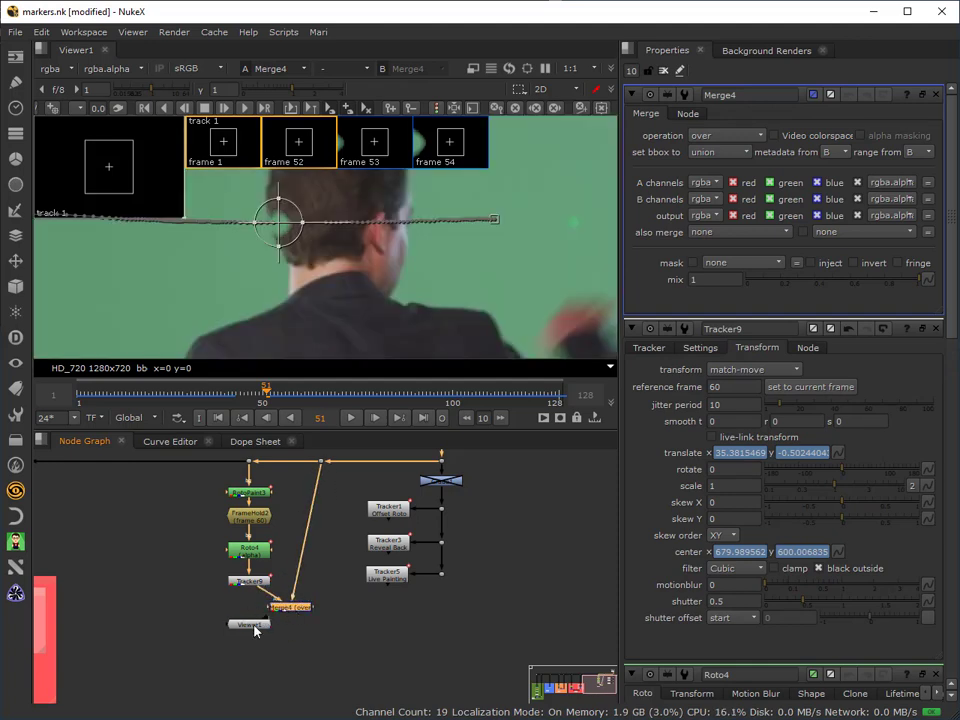
Line up Merge4 and Viewer1 beneath Tracker9 and route the plate connection through a right-angled dot
mouse_move(255, 630)
left_mouse_down()
mouse_move(288, 641)
mouse_move(259, 610)
left_mouse_up()
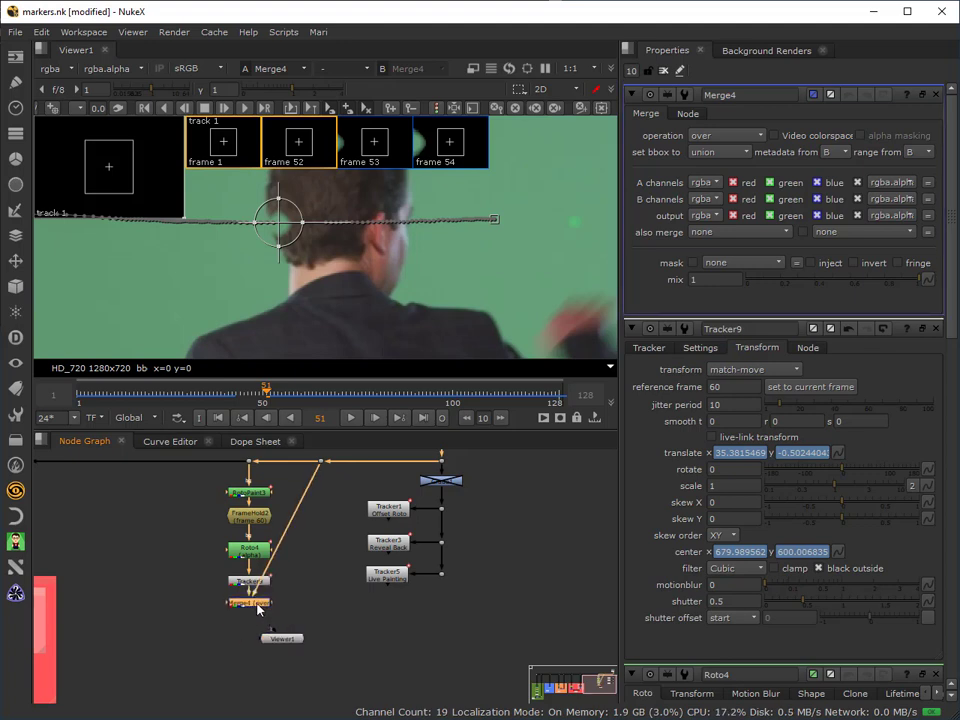
key("ctrl")
left_click_drag(287, 539, 322, 606, "ctrl")
left_click(283, 640)
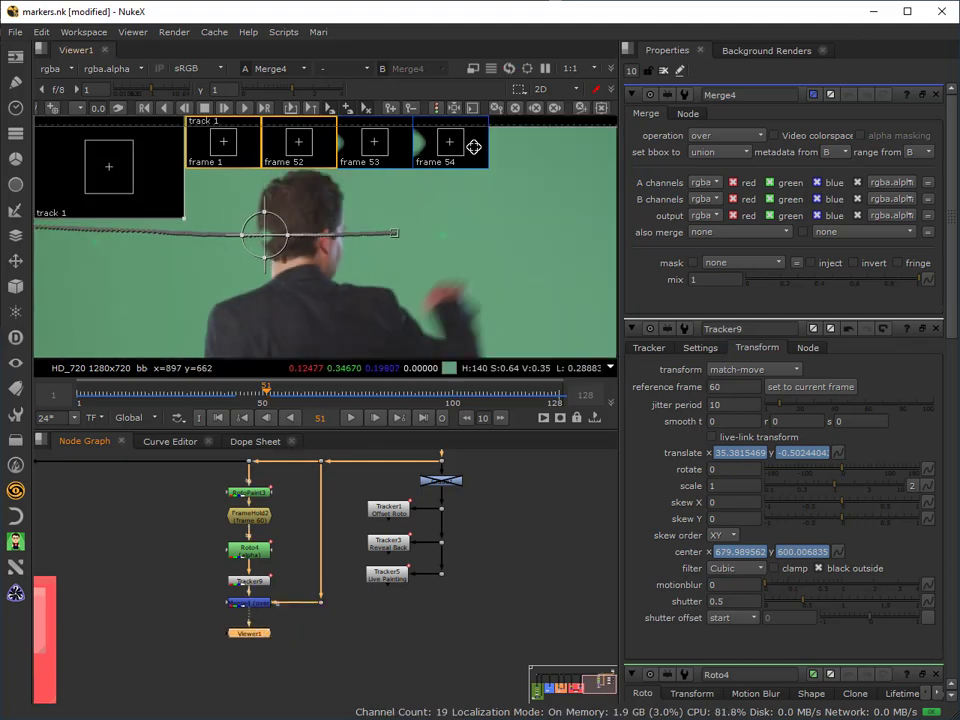
Close all node property panels and scrub back to frame 44 to inspect the merged patch over the head
left_click(664, 72)
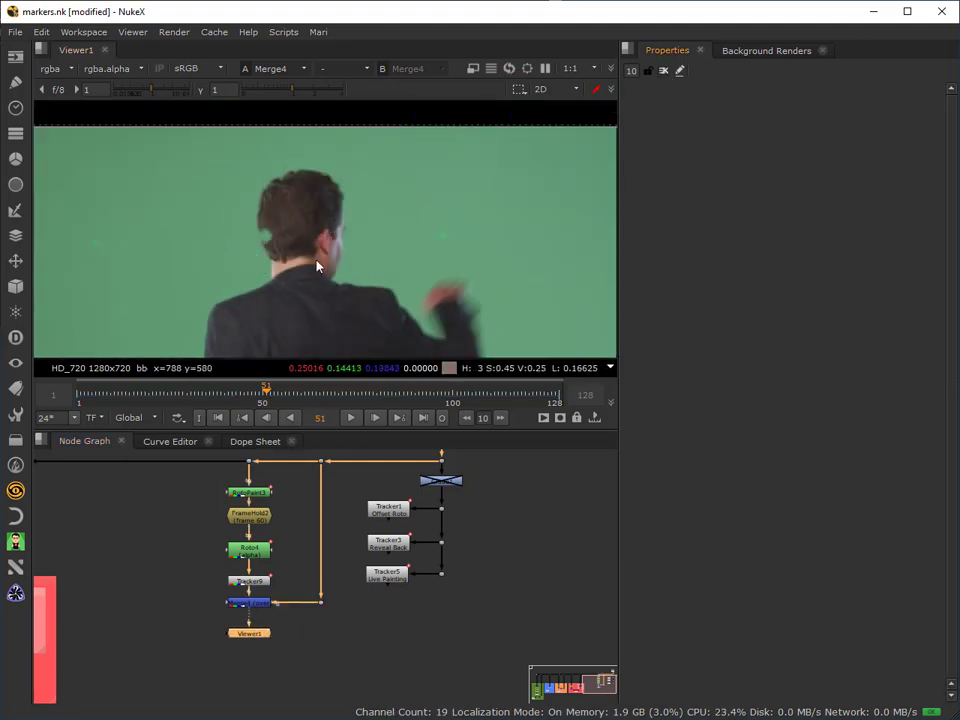
left_click_drag(264, 398, 242, 416)
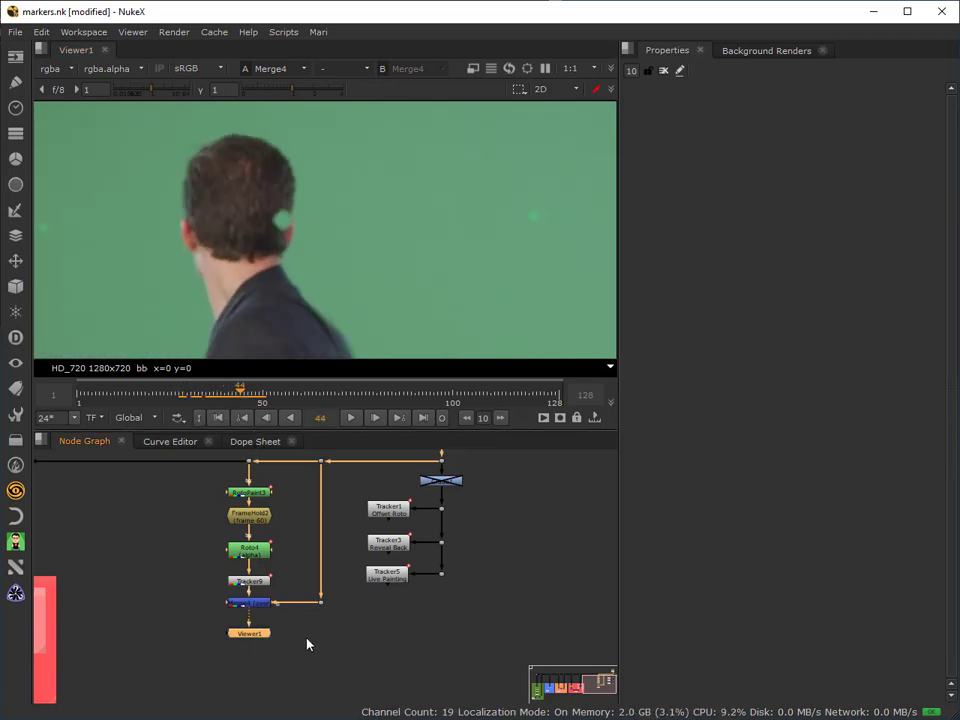
Insert a Grade node above RotoPaint3, limit it to the blue channel, and set its gain to 2.95
middle_click_drag(252, 487, 257, 524)
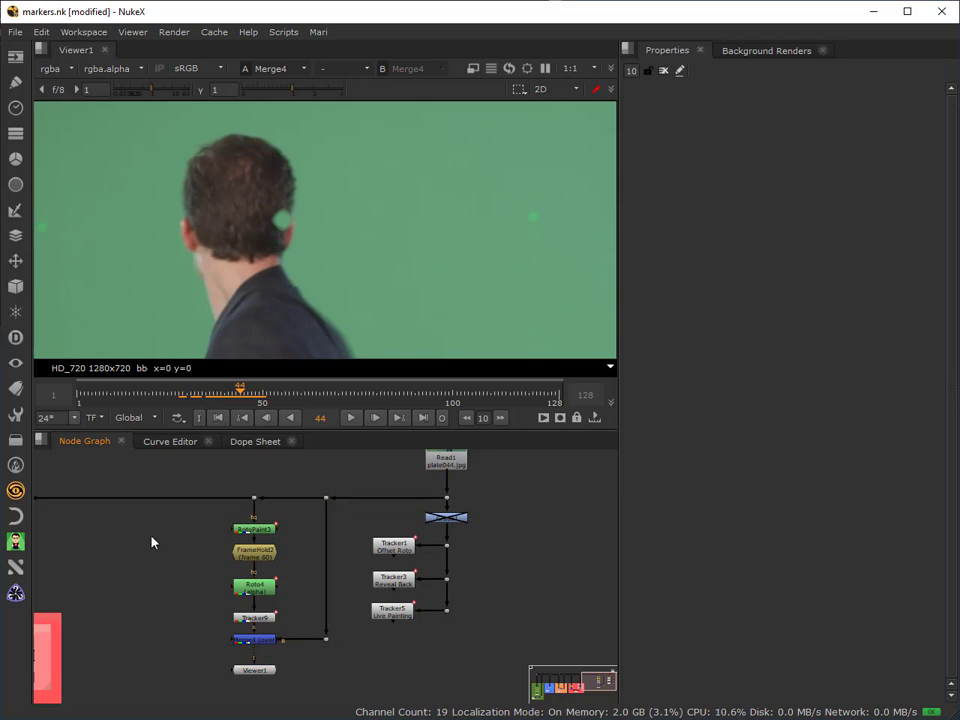
key("g")
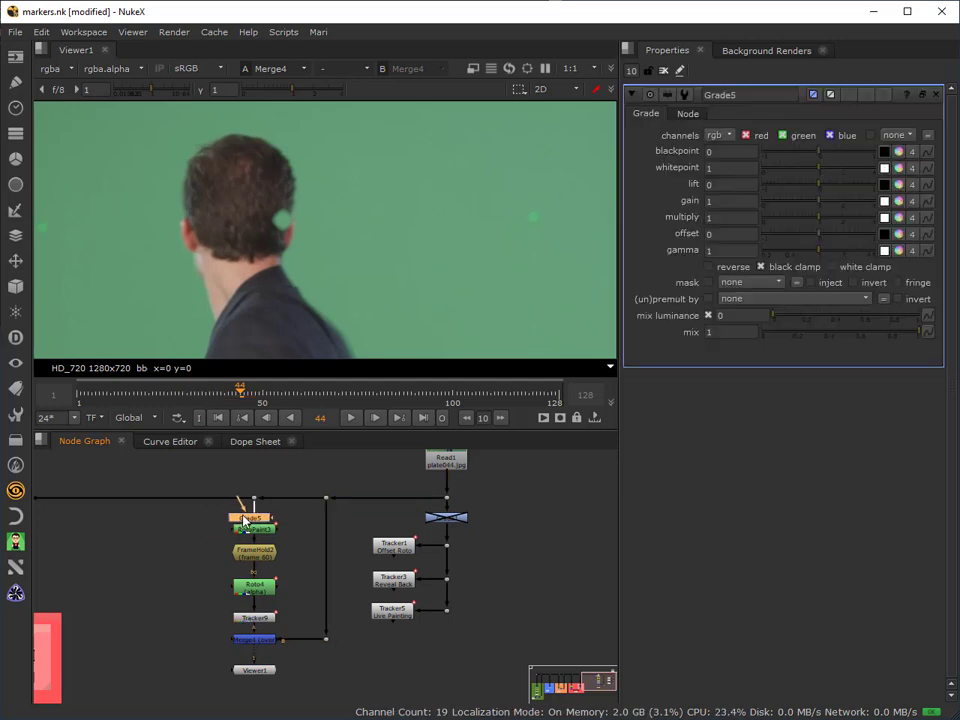
left_click(258, 516)
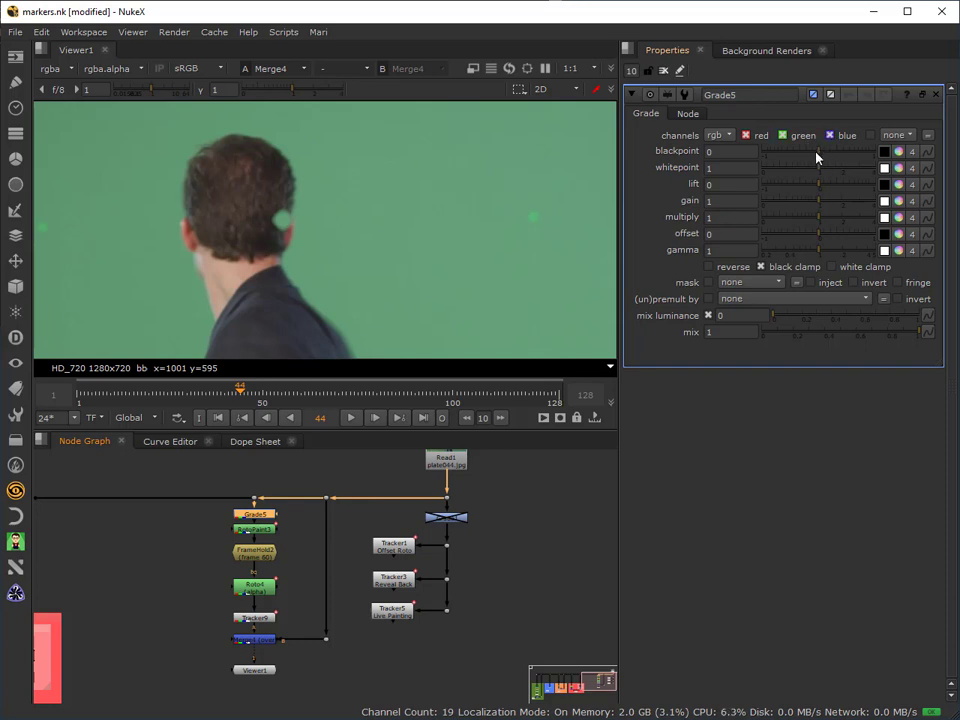
left_click_drag(822, 201, 843, 207)
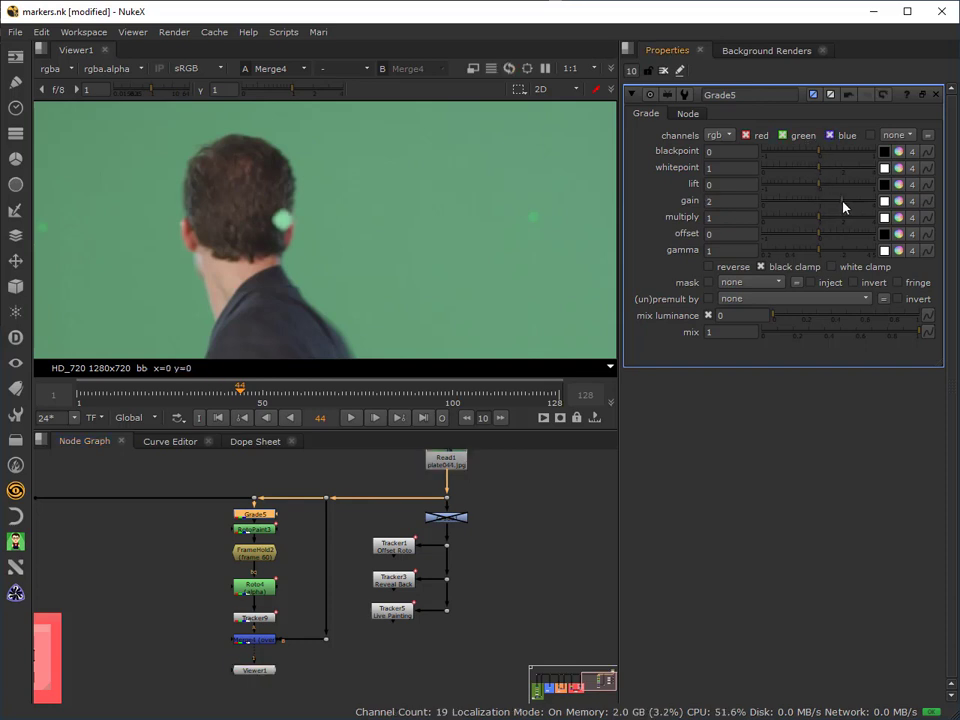
left_click(782, 135)
left_click(745, 135)
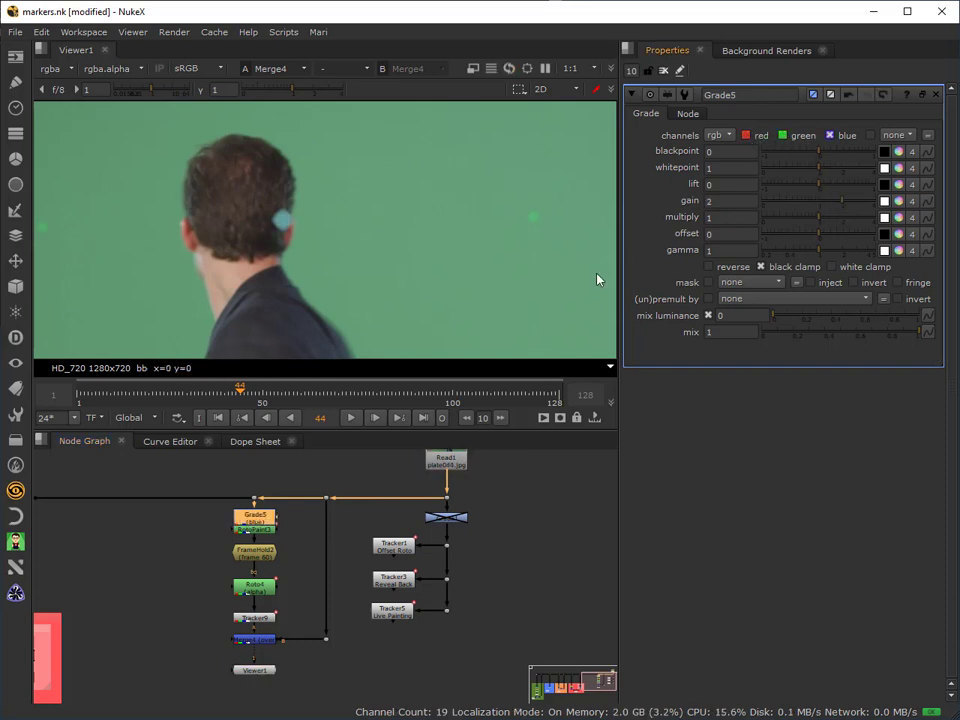
left_click(858, 207)
Scrub and play the clip to check the tinted patch's movement, and disable Grade5 at frame 98
left_click_drag(243, 395, 272, 410)
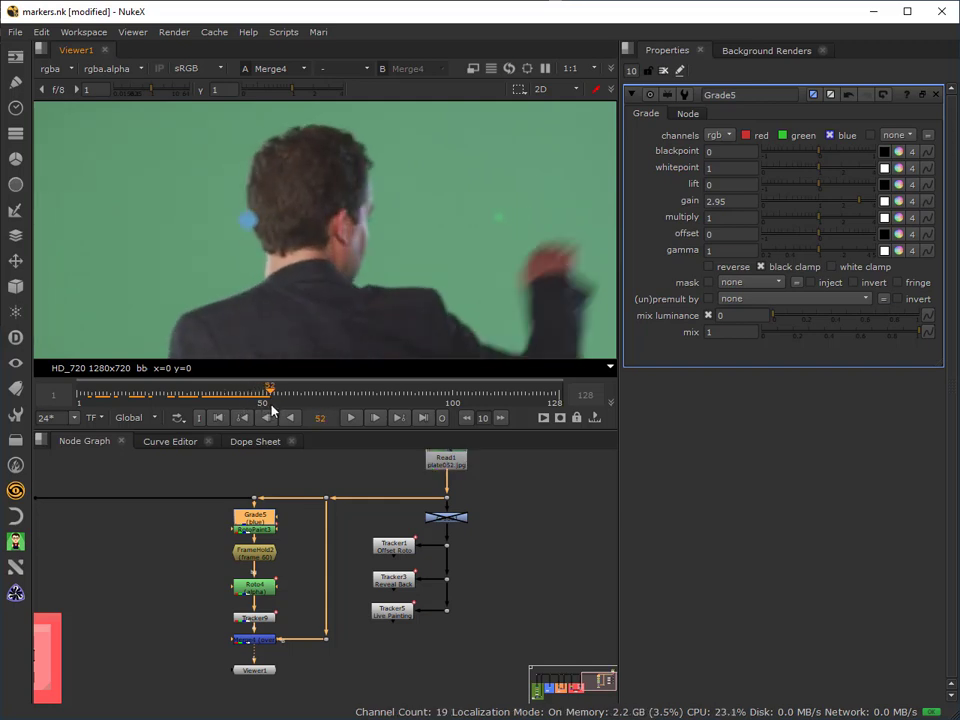
key("l")
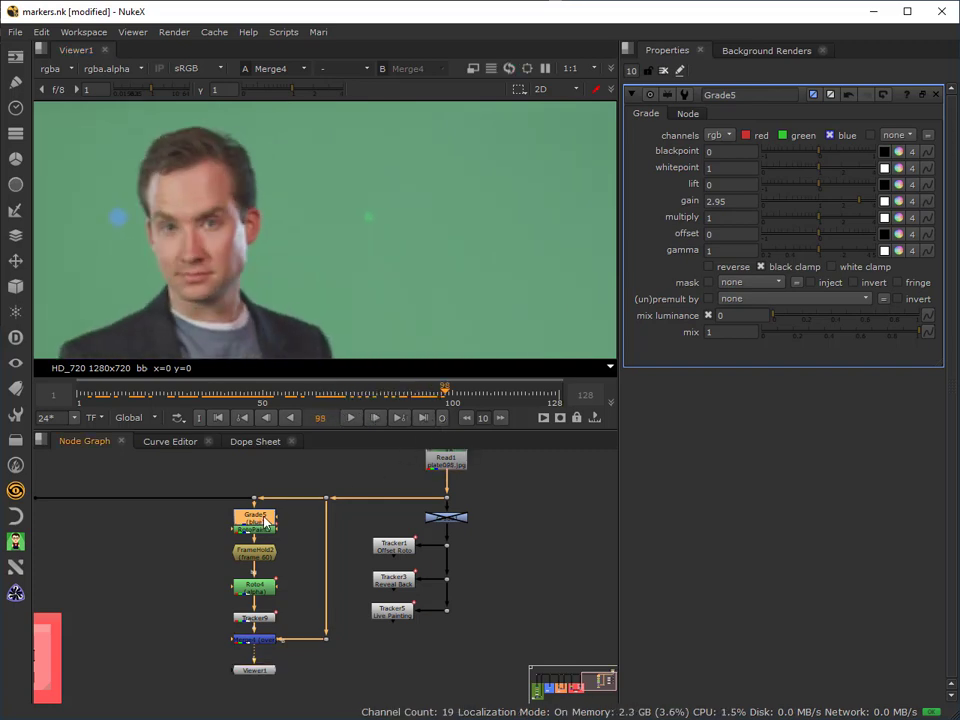
key("d")
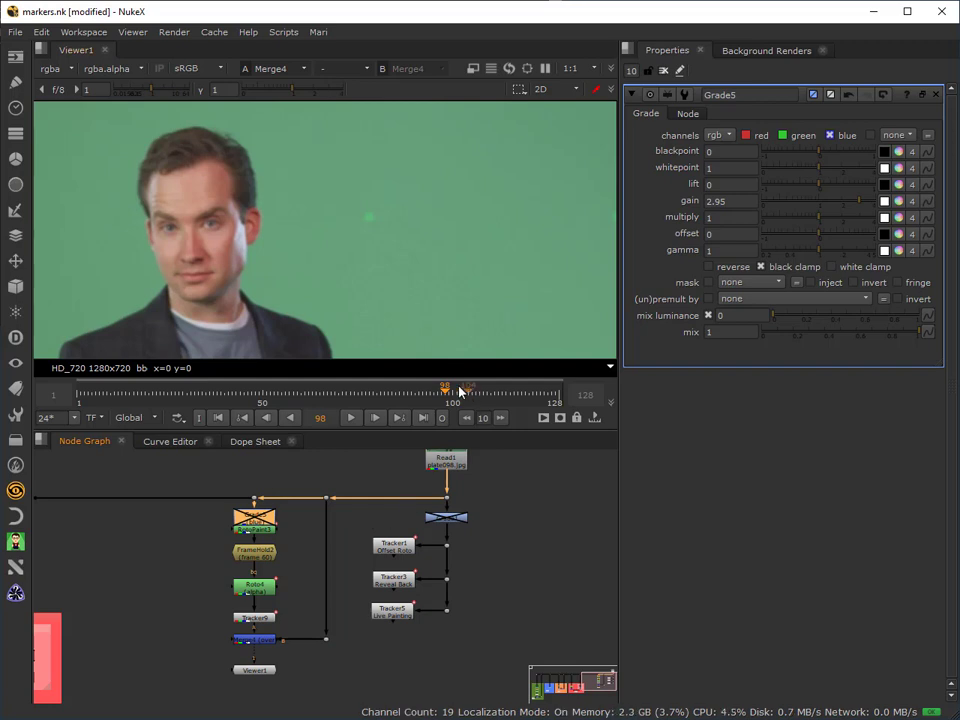
Scrub back to the frames around 30 to 37 to examine how the ungraded patch blends with the green screen
left_click_drag(451, 393, 191, 439)
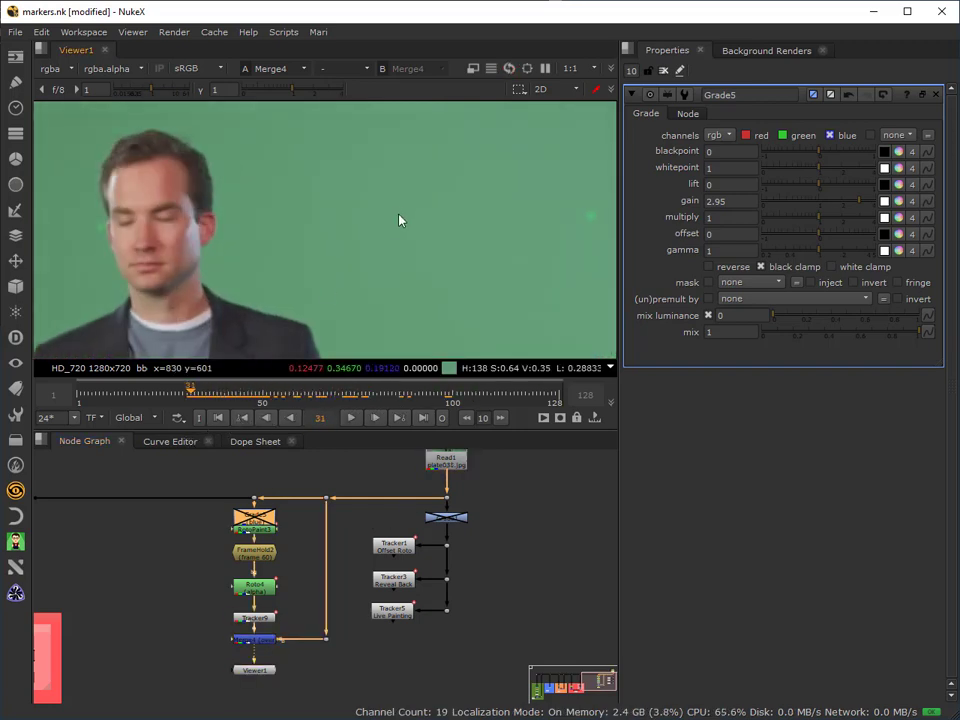
left_click(188, 396)
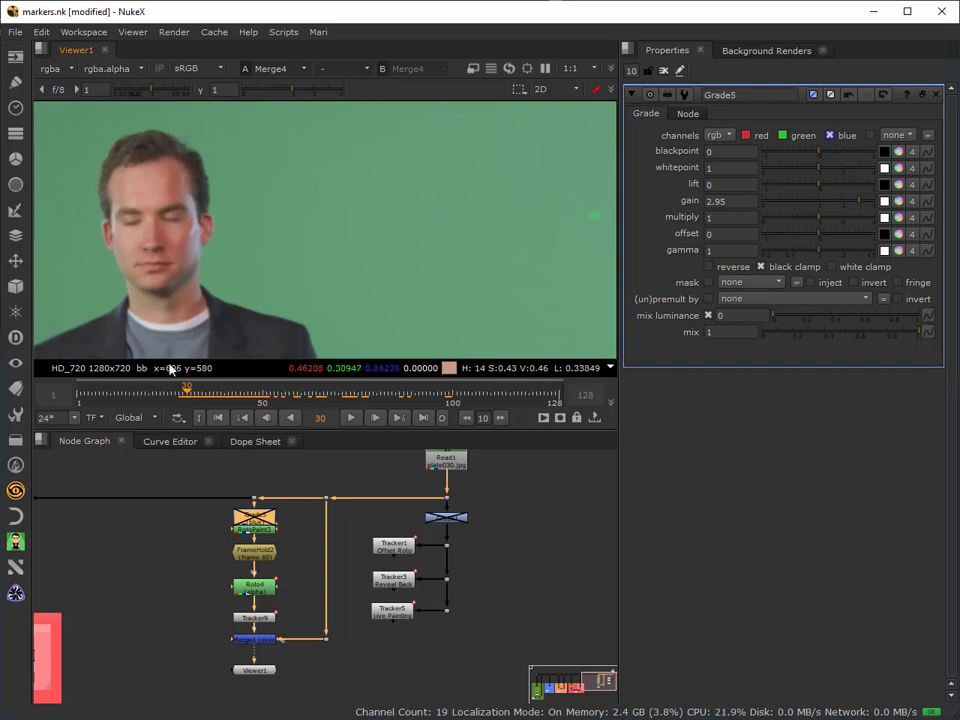
left_click_drag(186, 393, 214, 394)
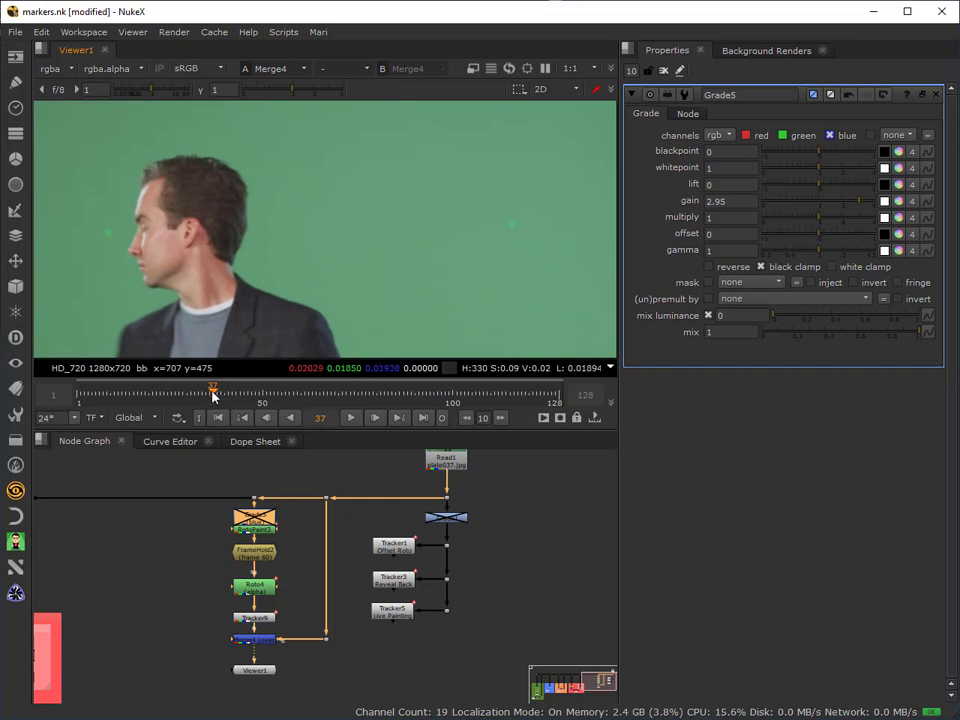
left_click_drag(213, 397, 189, 395)
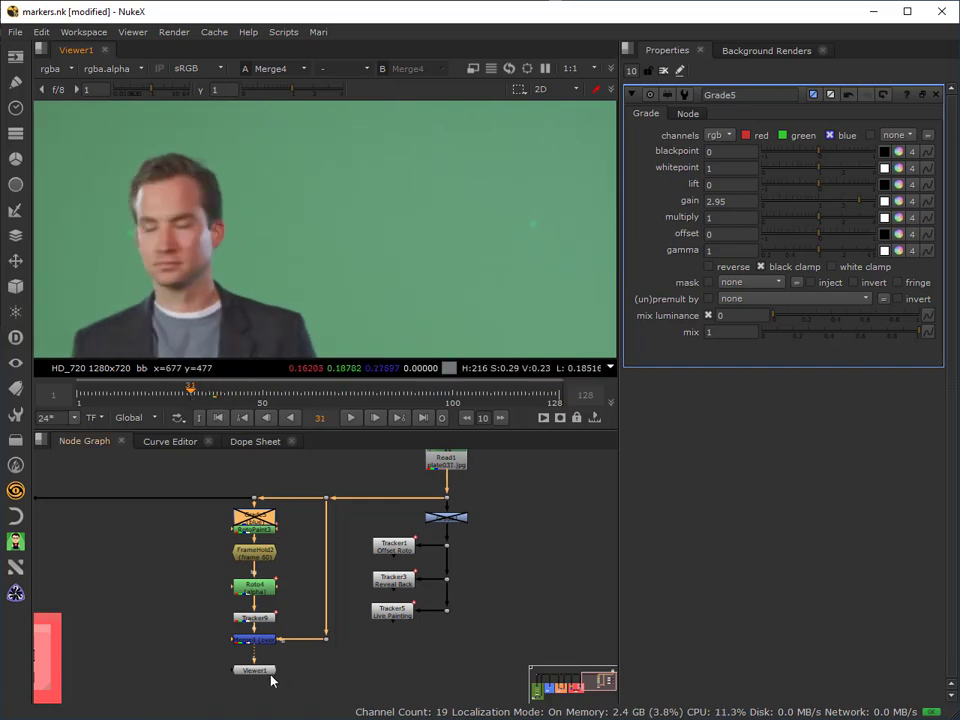
Move Merge4, its connection dot and Viewer1 down, and insert a Grade node between Tracker9 and Merge4
left_click_drag(332, 696, 251, 666)
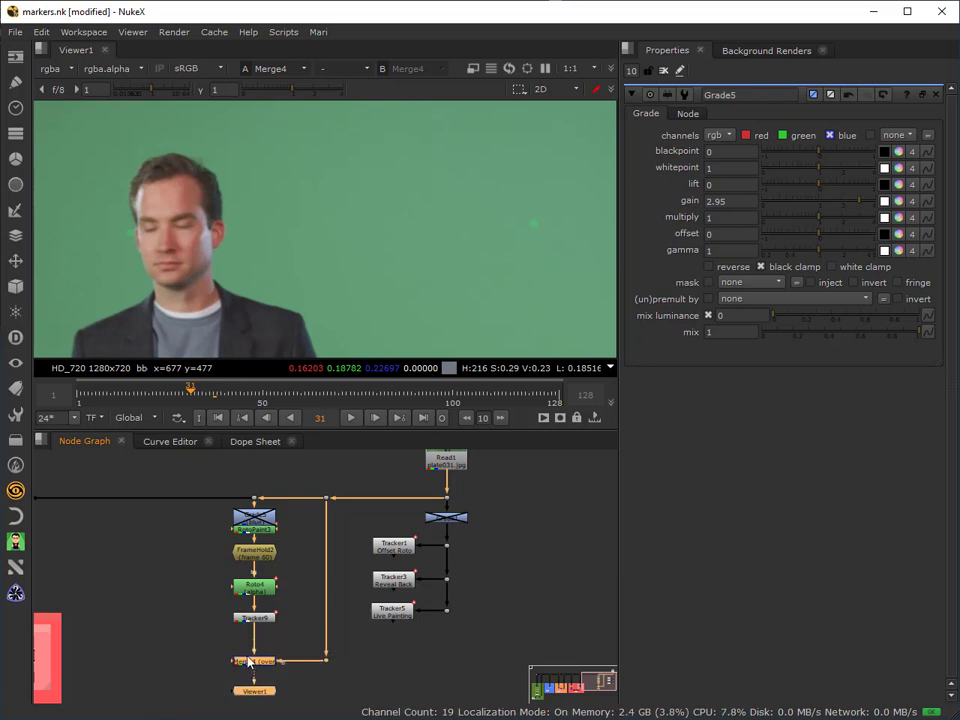
left_click(195, 634)
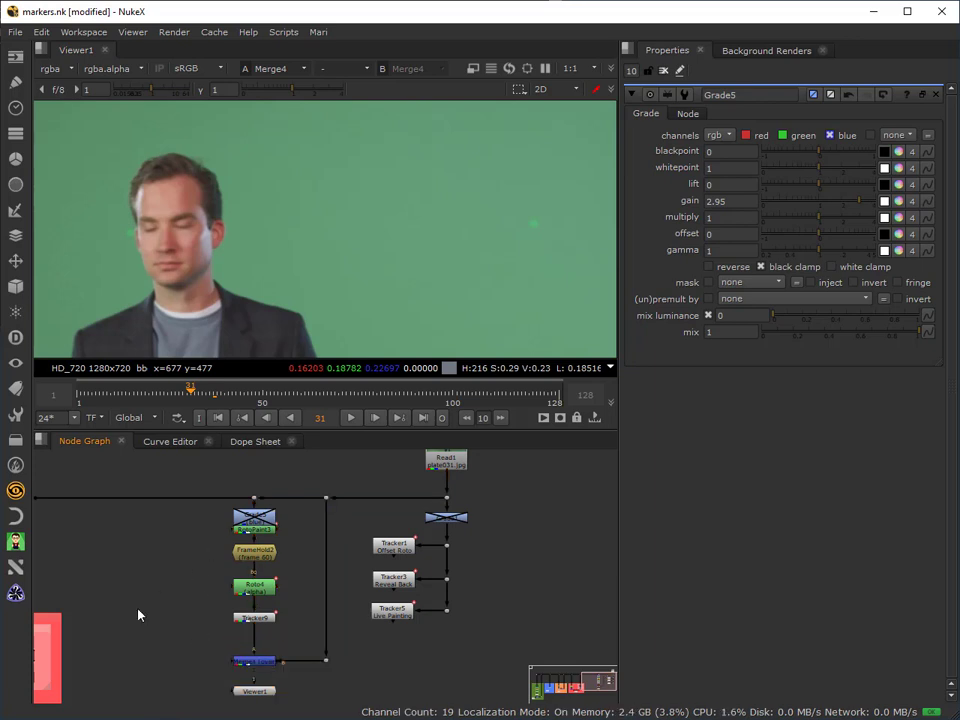
key("g")
left_click_drag(254, 645, 243, 645)
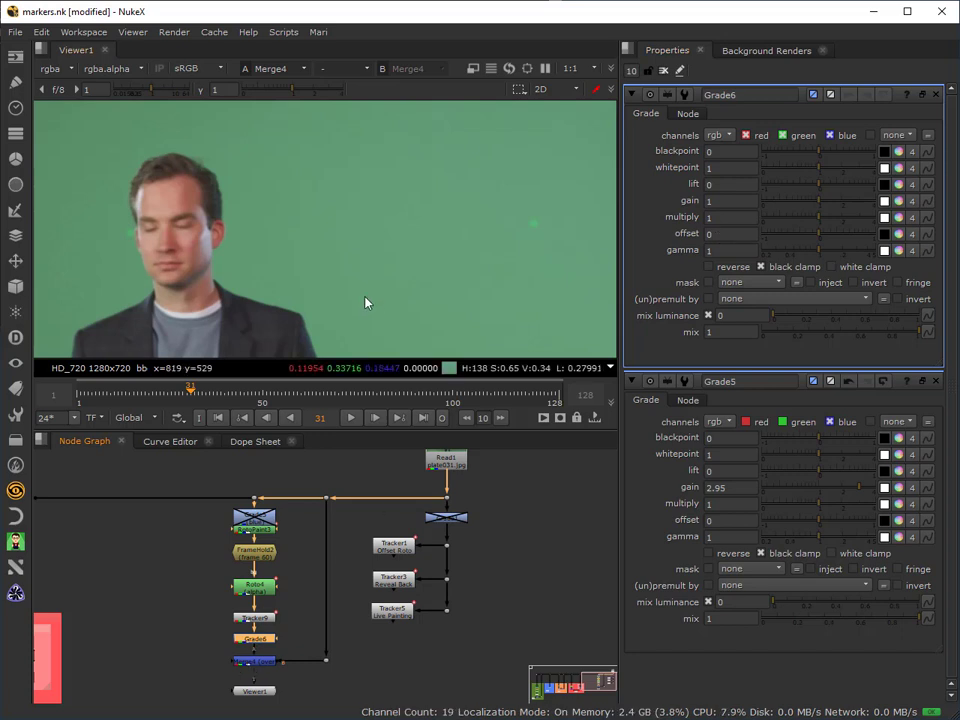
At frame 29, try raising Grade6's gain to 1.45, and reset the gain to 1
left_click(183, 393)
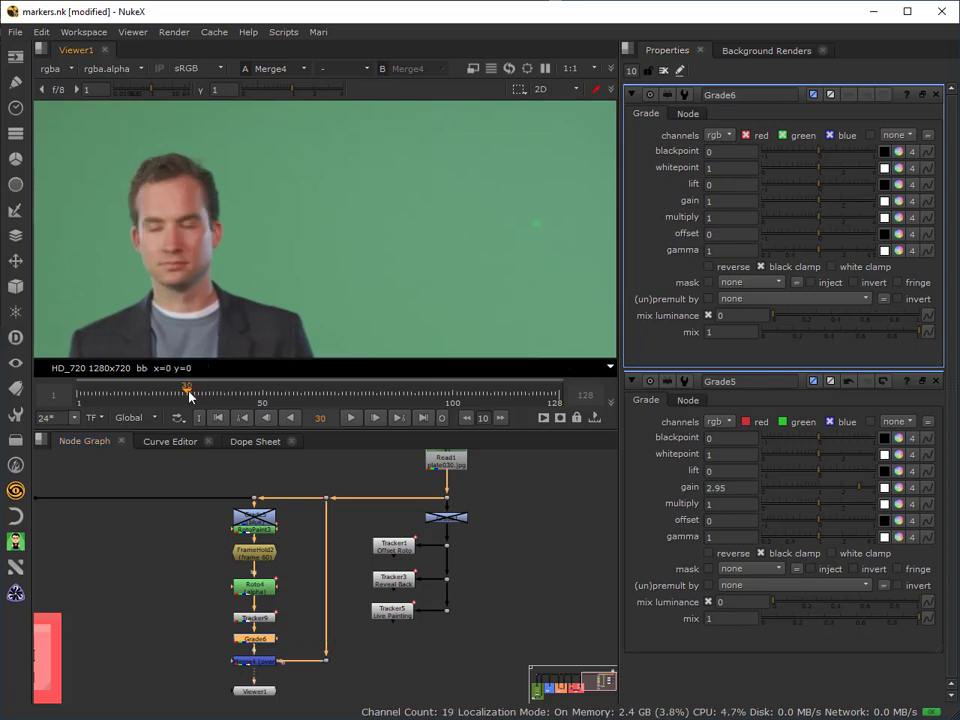
left_click(820, 205)
left_click(825, 207)
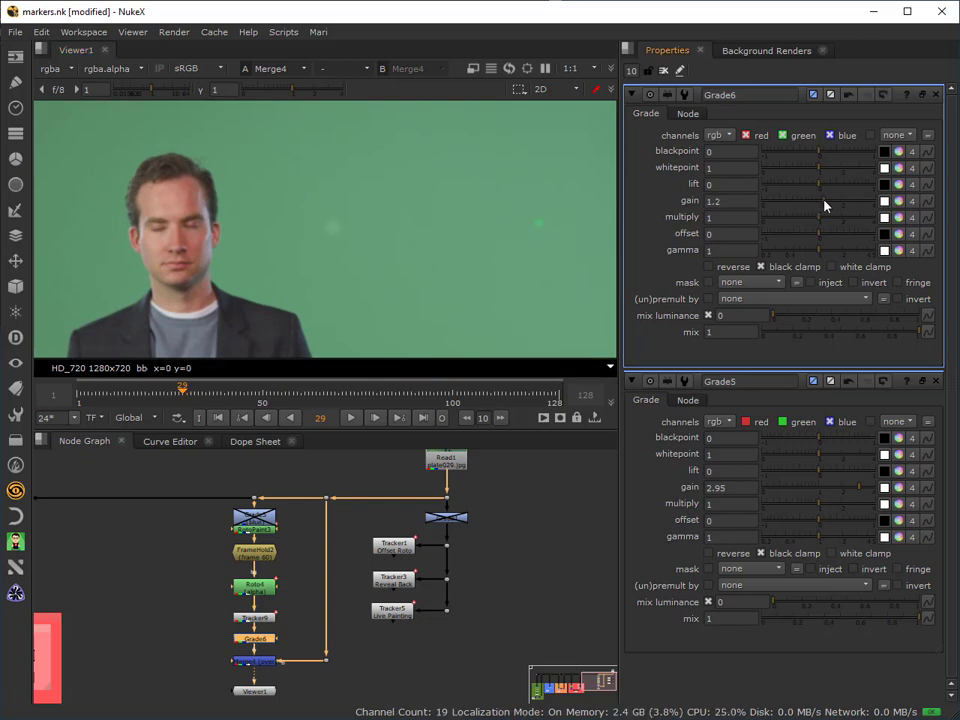
left_click_drag(820, 208, 830, 218)
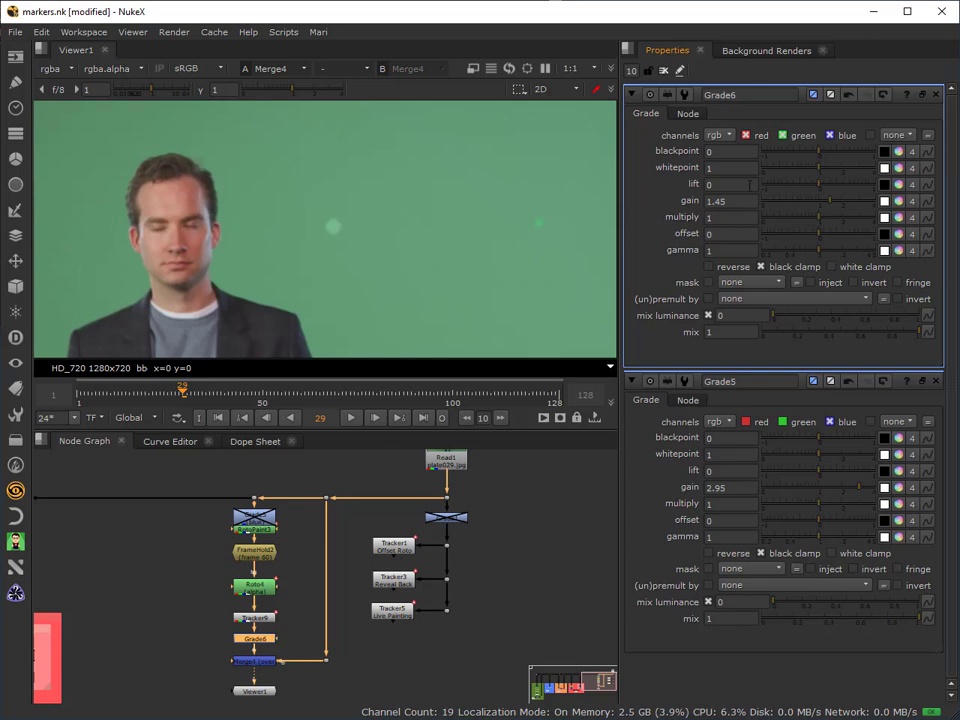
double_click(714, 201)
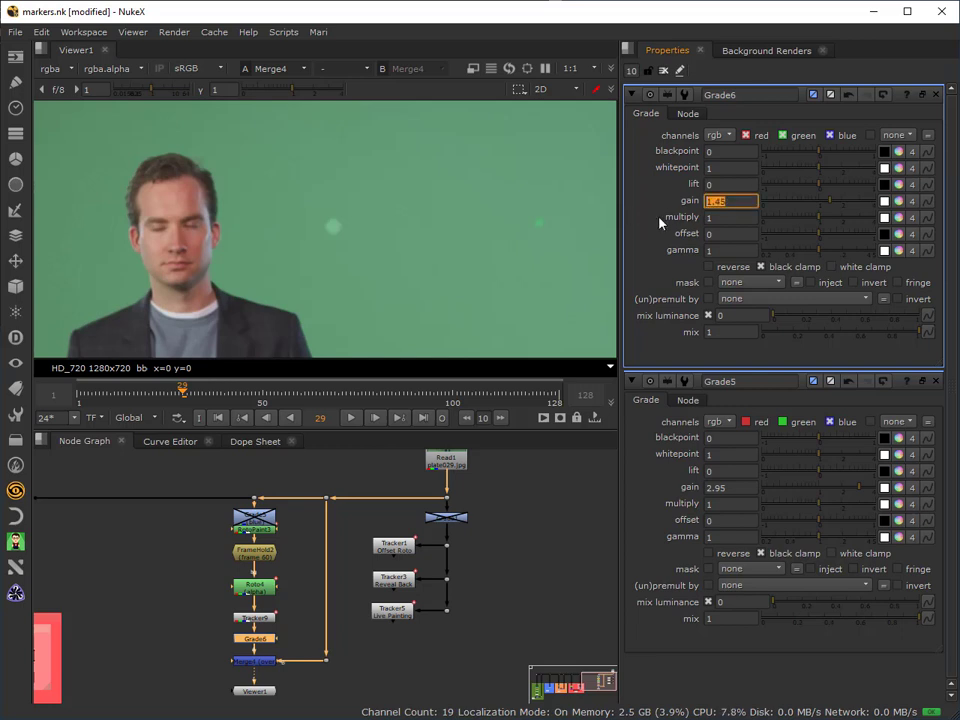
type("1")
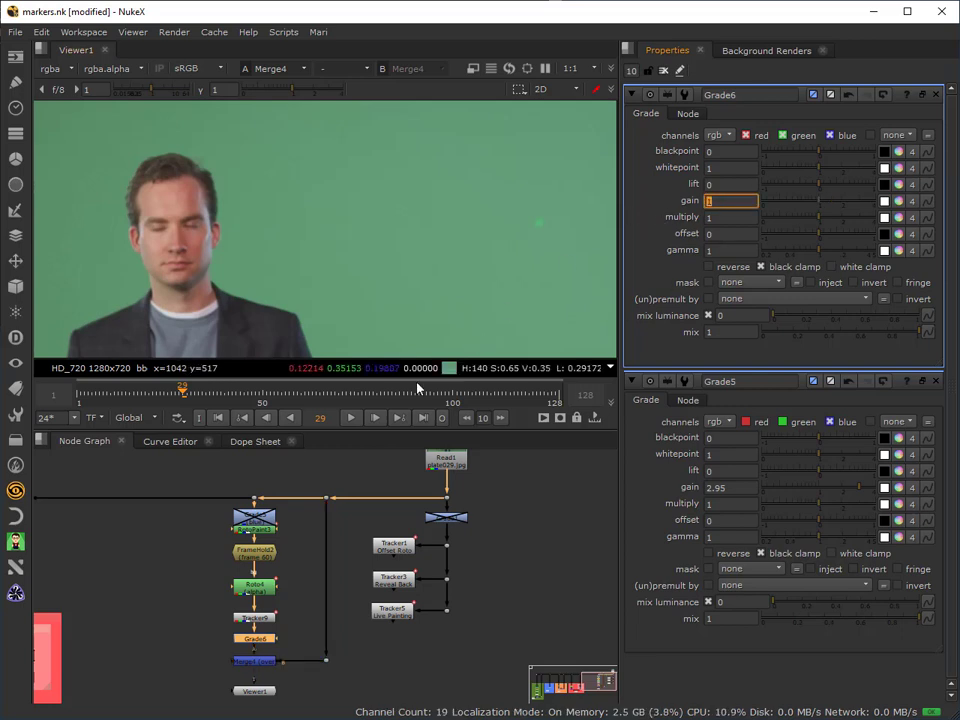
Set keyframes for Grade6's gain at 1 on frames 1 and 36
left_click(218, 418)
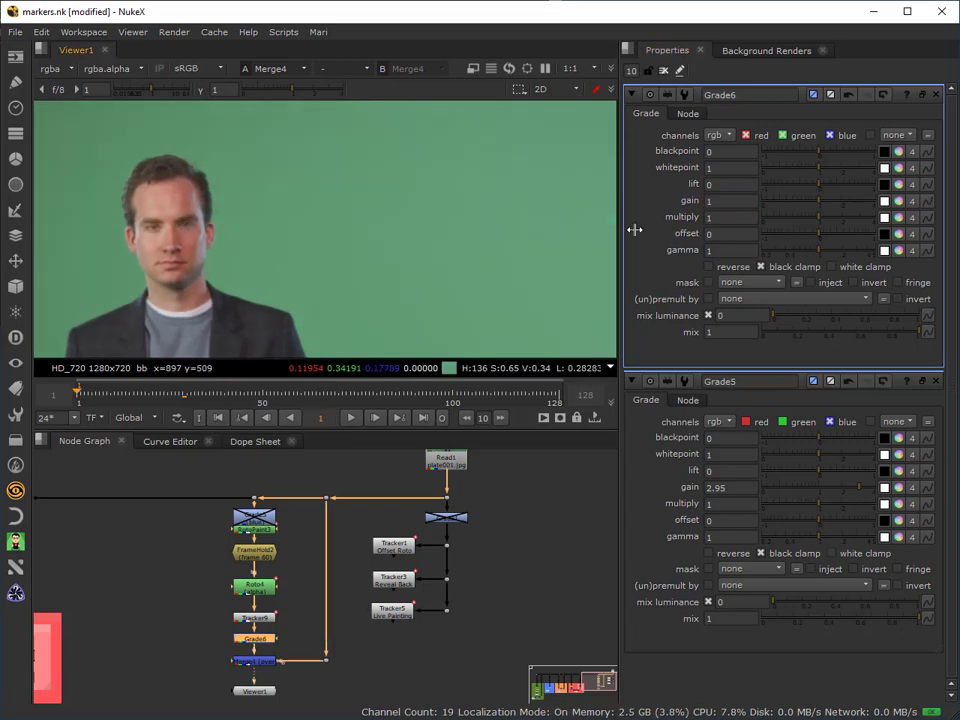
right_click(717, 201)
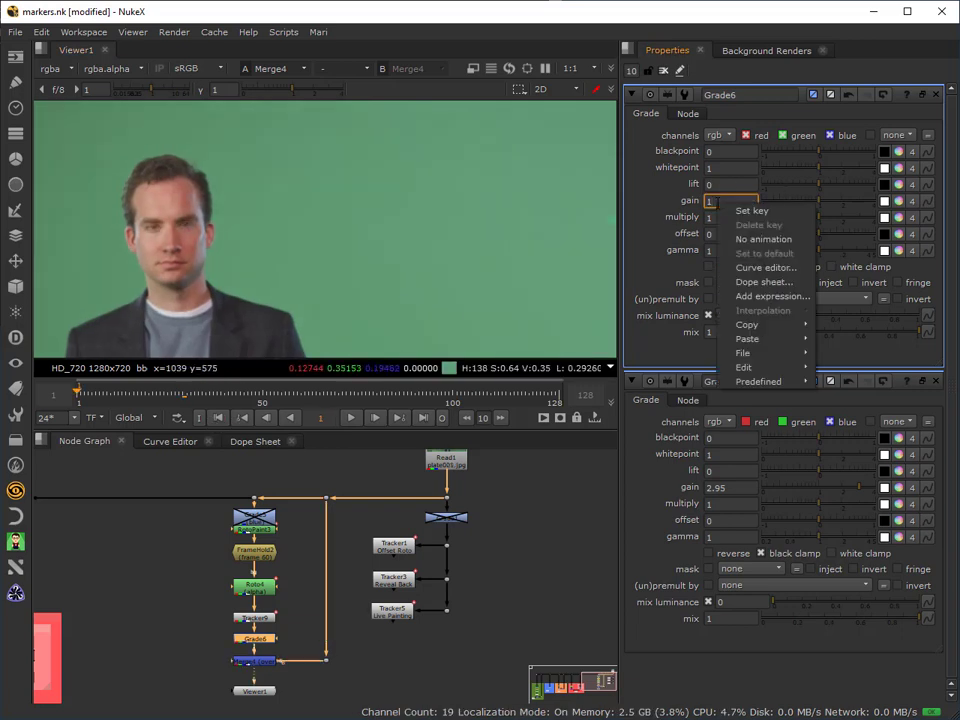
left_click(745, 209)
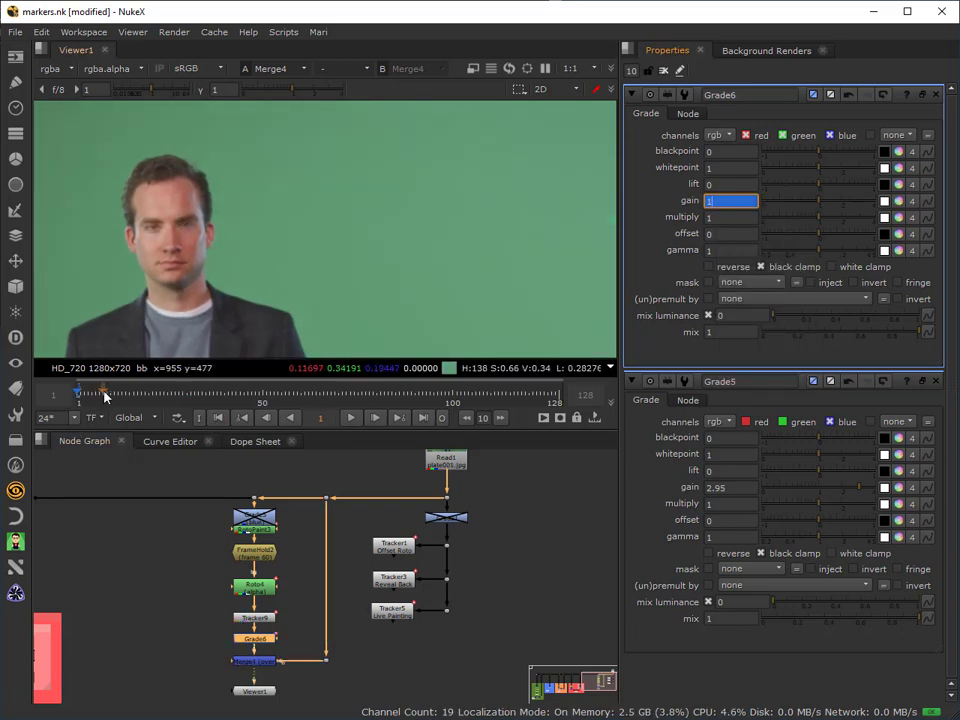
left_click_drag(105, 396, 211, 393)
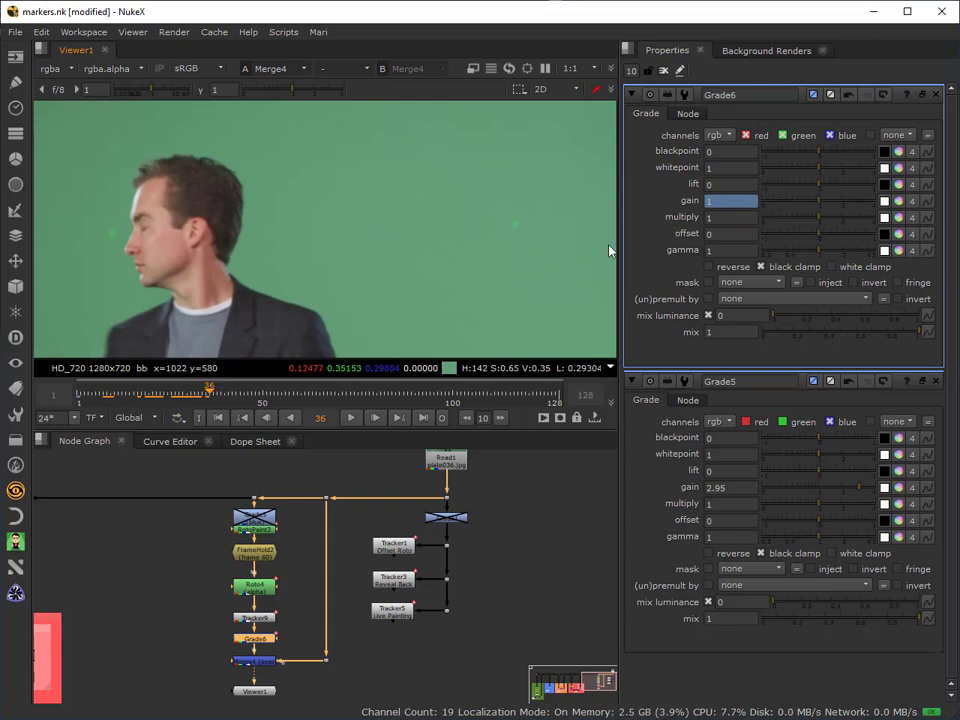
right_click(721, 202)
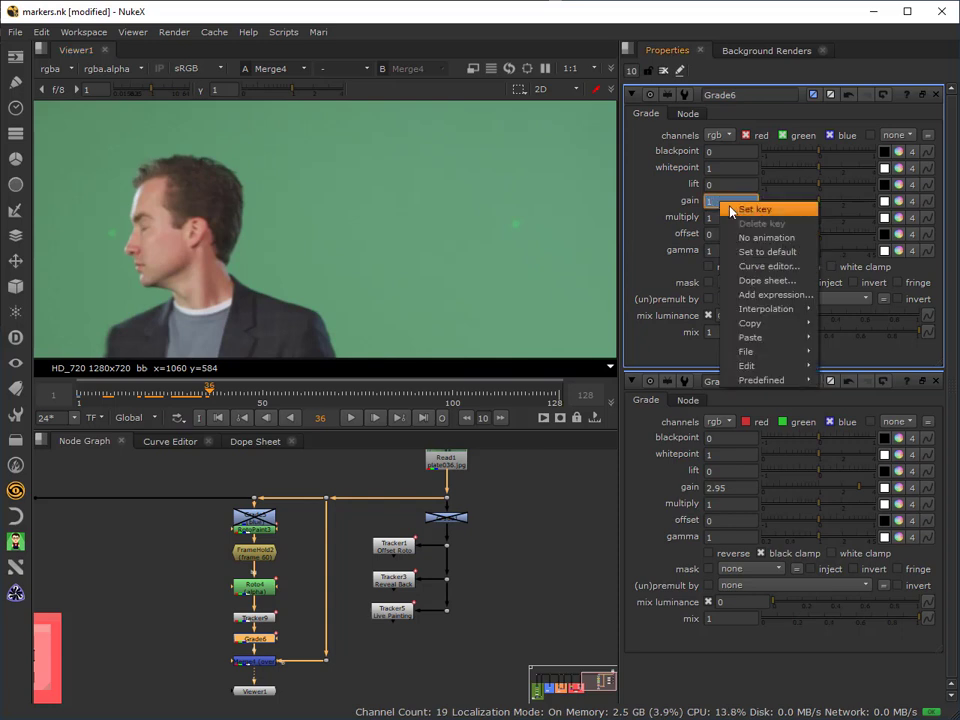
key("Escape")
Set Grade6's gain to 0.9 at frame 42 and key the same value at frame 53
left_click_drag(211, 390, 233, 395)
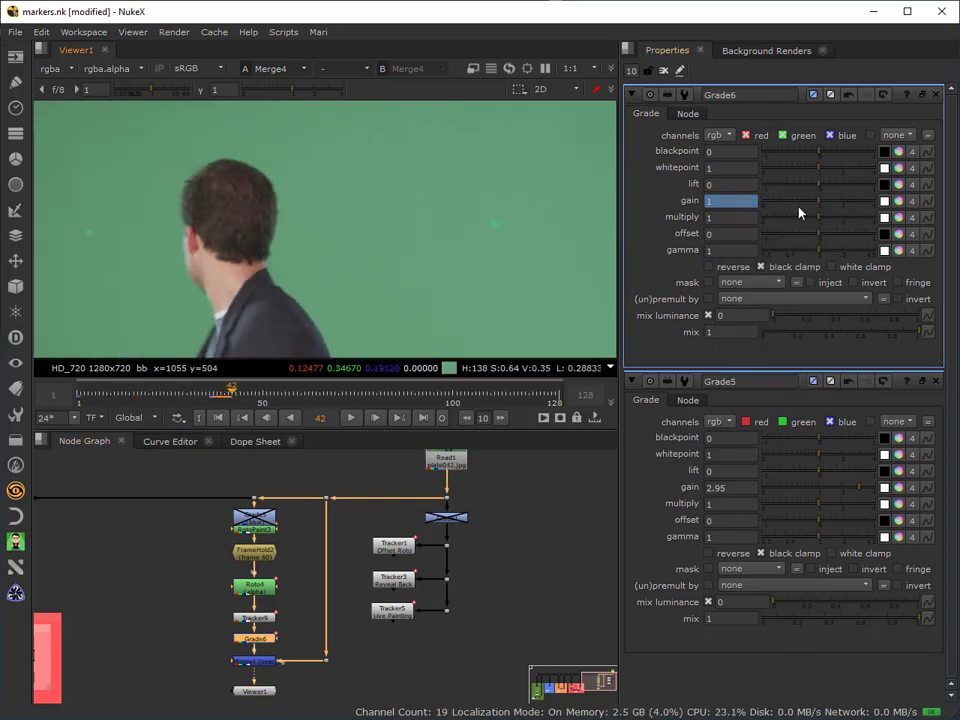
type("0.9")
key("Return")
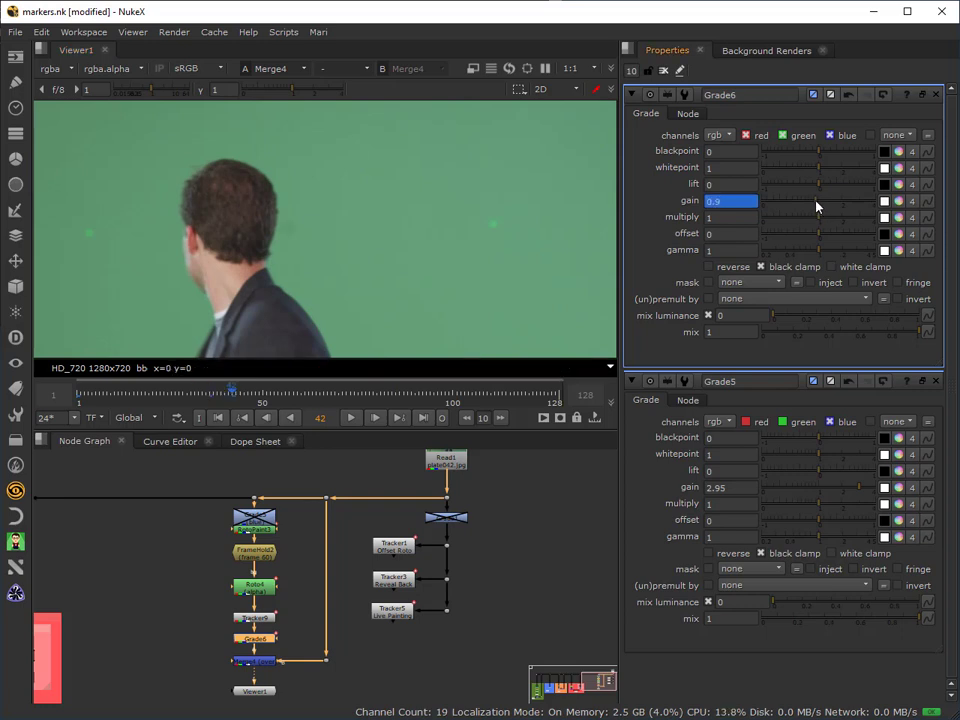
scroll(272, 238, "up", 5)
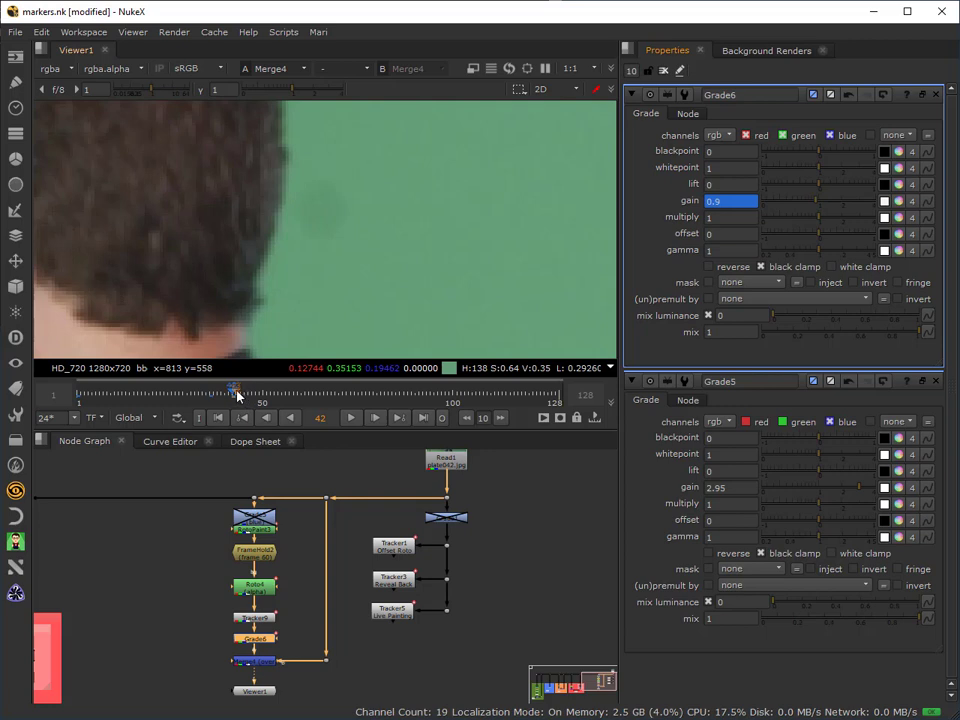
left_click_drag(242, 398, 278, 398)
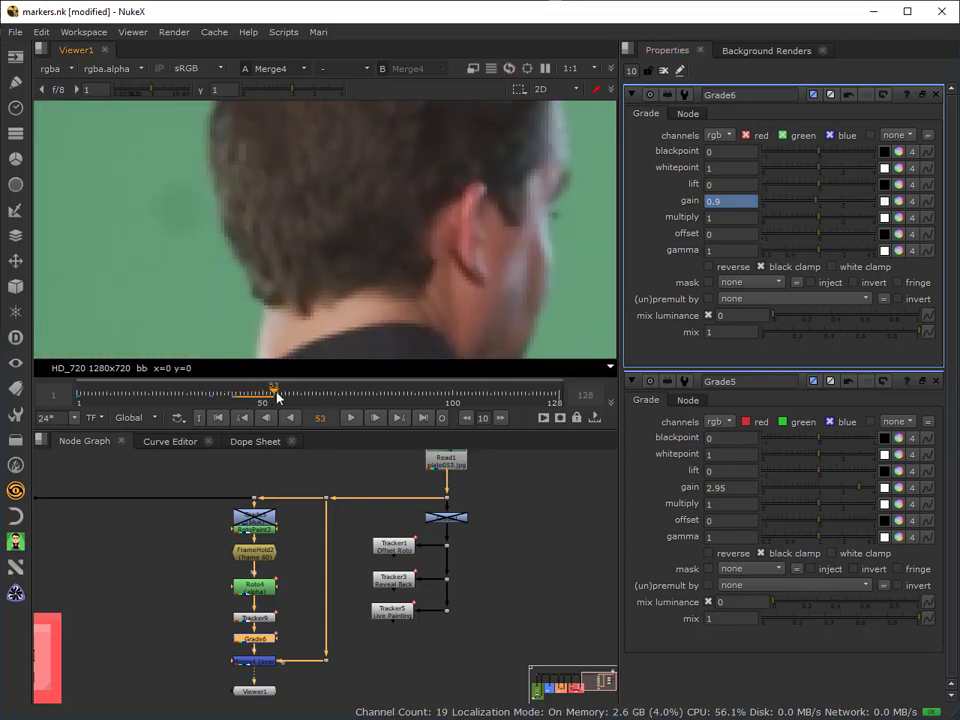
right_click(736, 201)
left_click(769, 206)
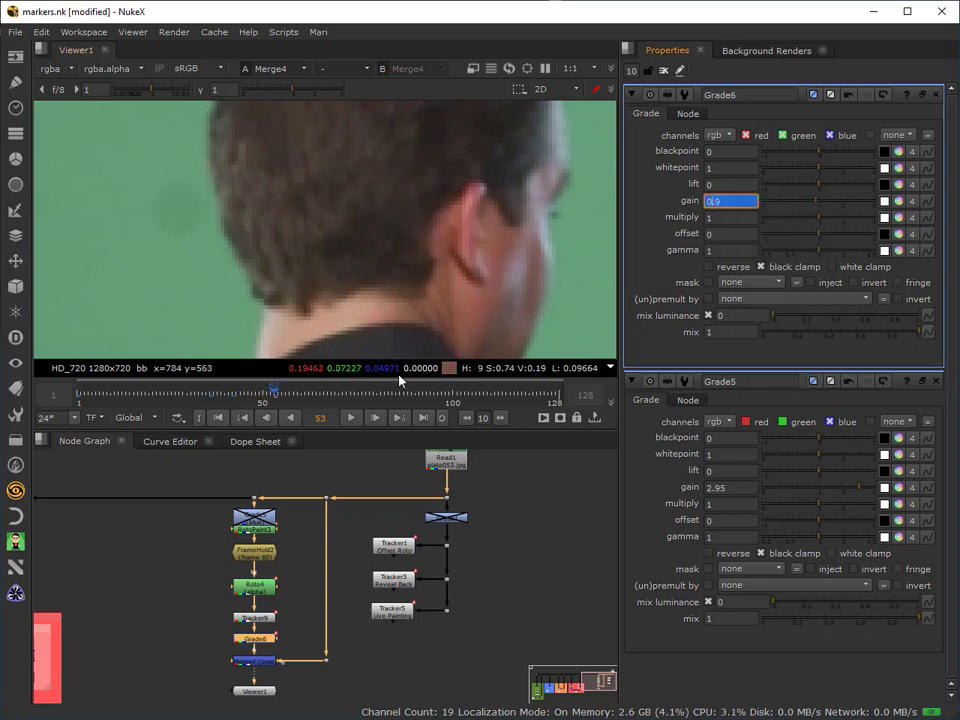
Raise Grade6's gain to 1.2 at frame 57 and key the same value at frame 72
left_click_drag(278, 397, 287, 397)
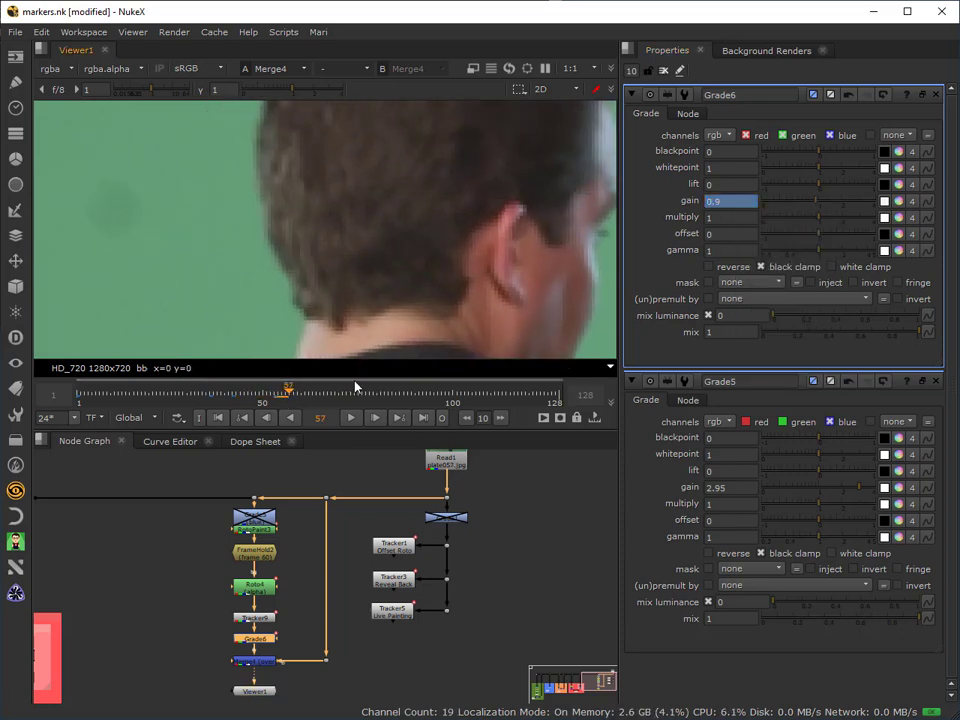
left_click_drag(820, 207, 826, 207)
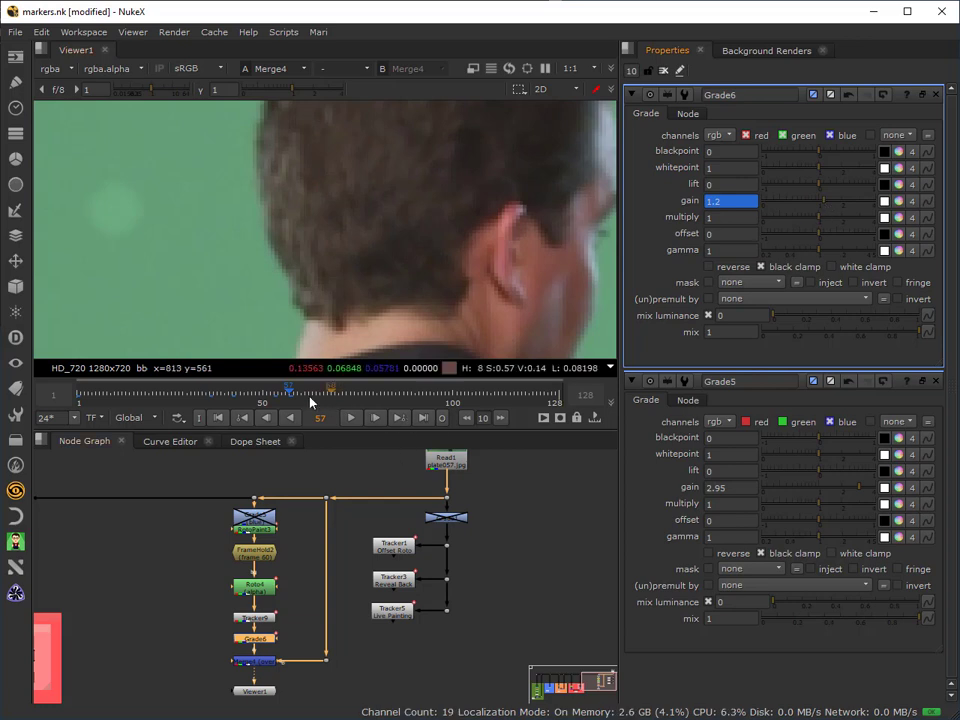
left_click_drag(296, 393, 345, 394)
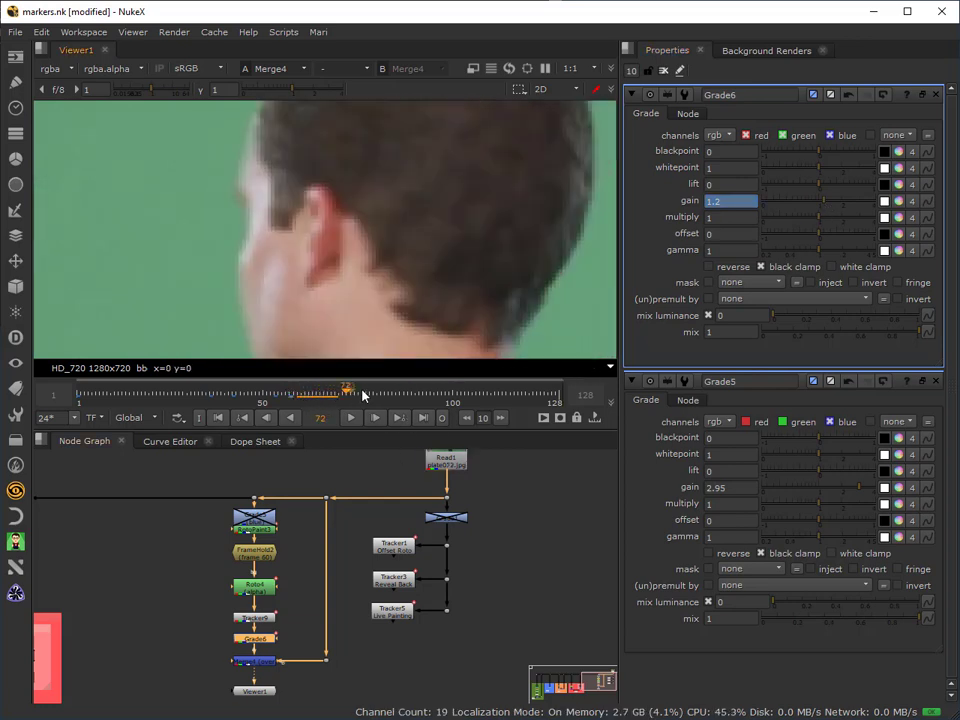
right_click(734, 201)
left_click(652, 207)
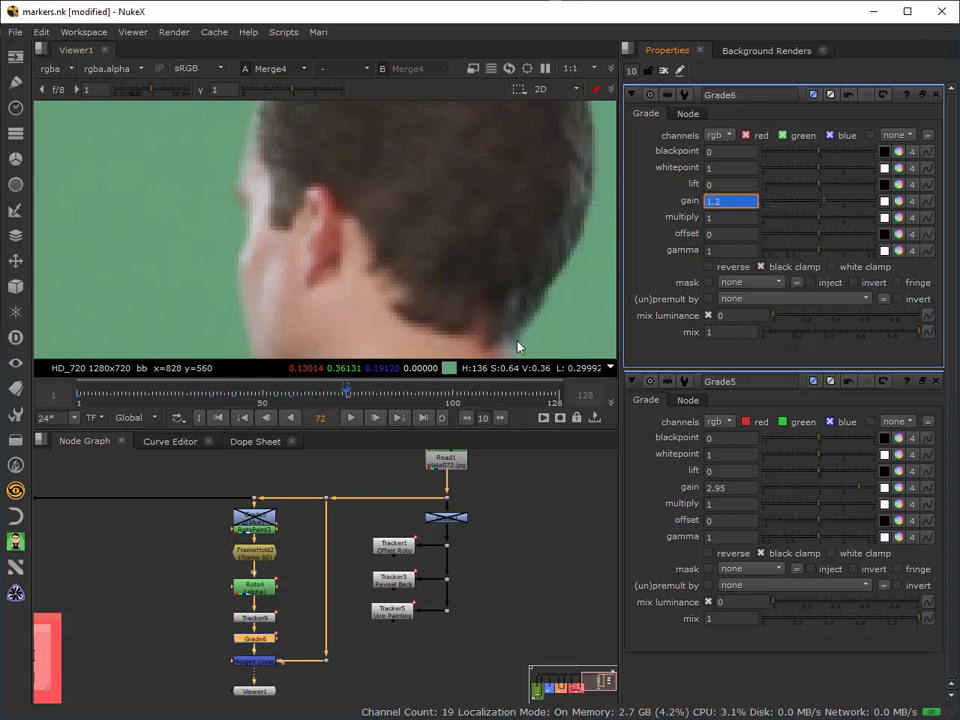
Set Grade6's gain to 1 at frame 100, and scrub back to frame 42 to check the animated patch
left_click(453, 393)
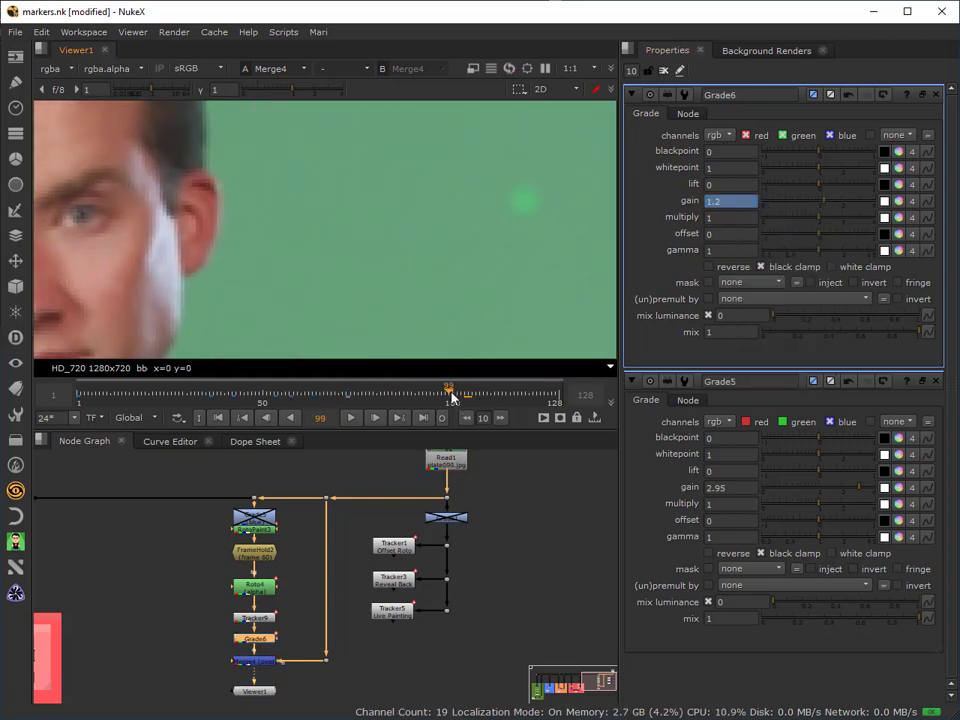
left_click(748, 201)
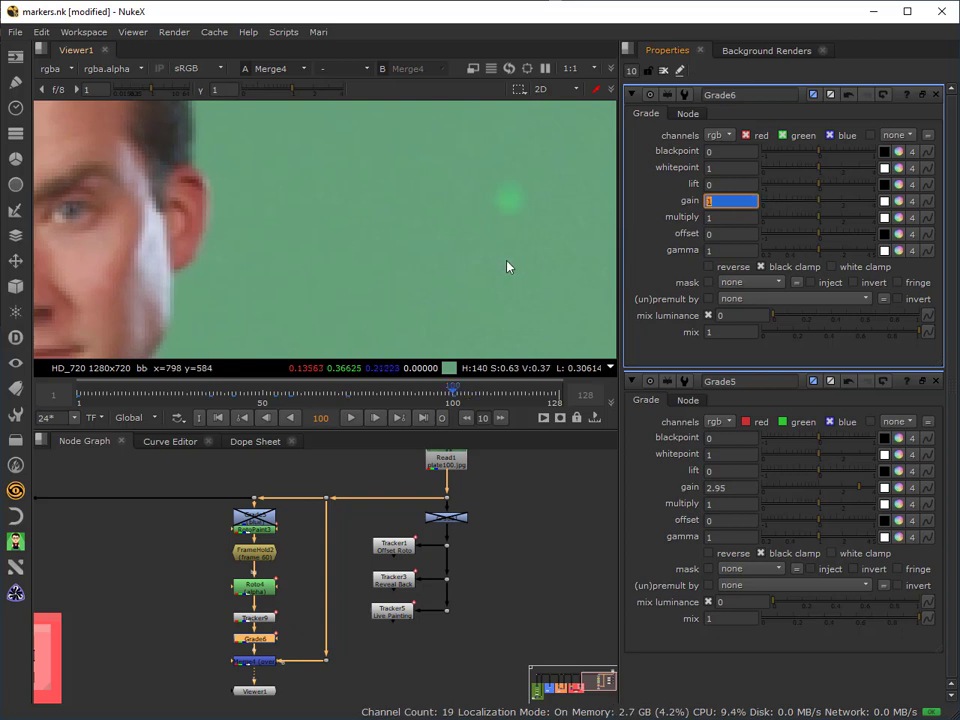
type("1")
key("Return")
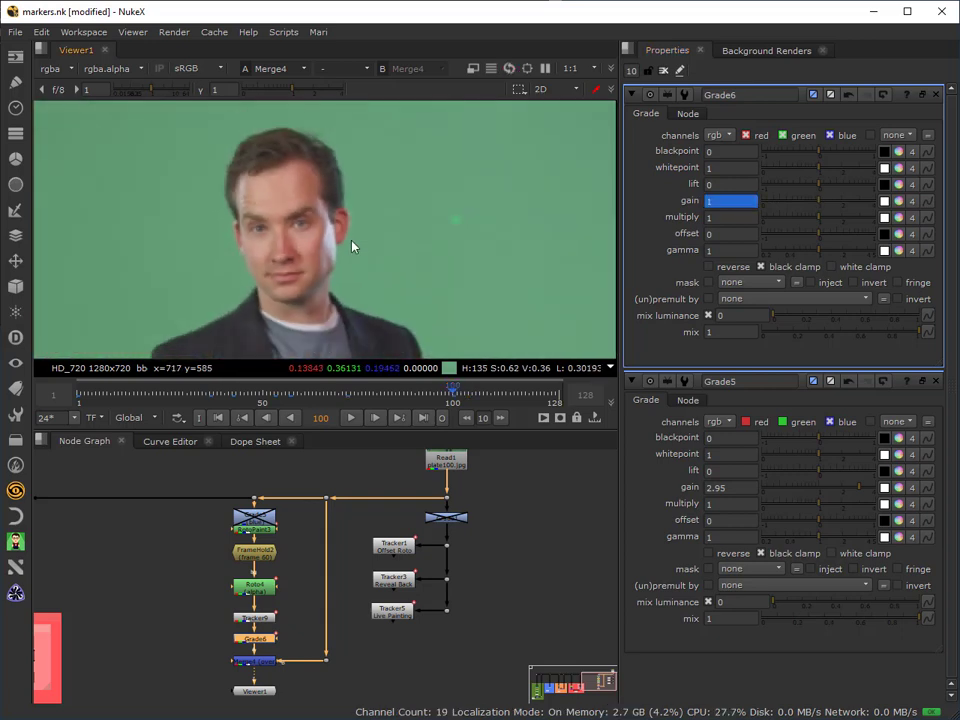
left_click_drag(443, 396, 224, 420)
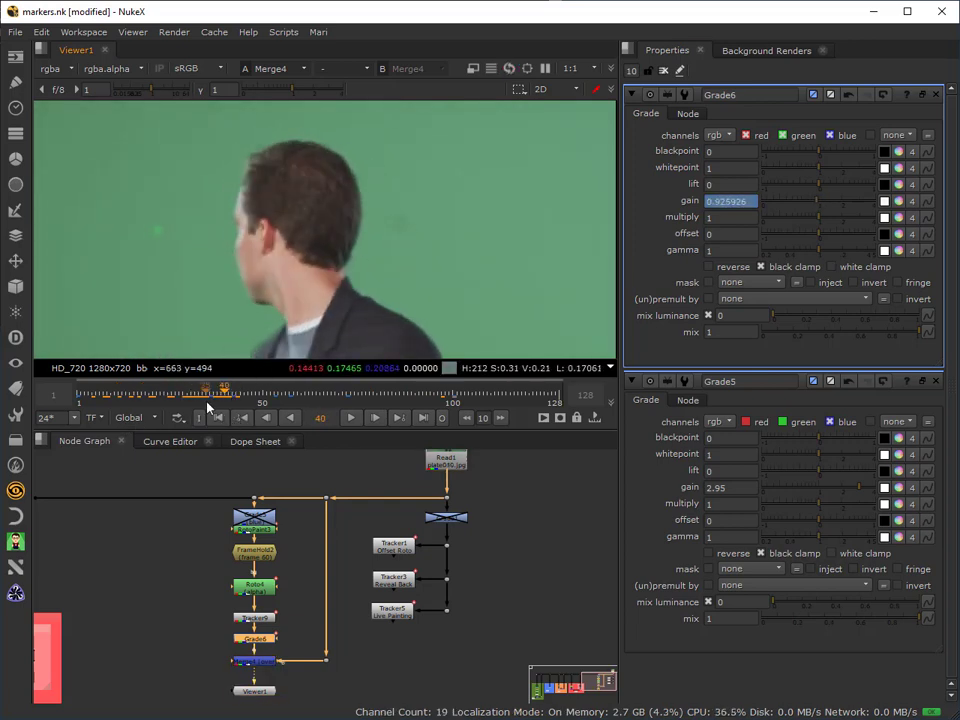
left_click(247, 391)
left_click_drag(247, 391, 233, 428)
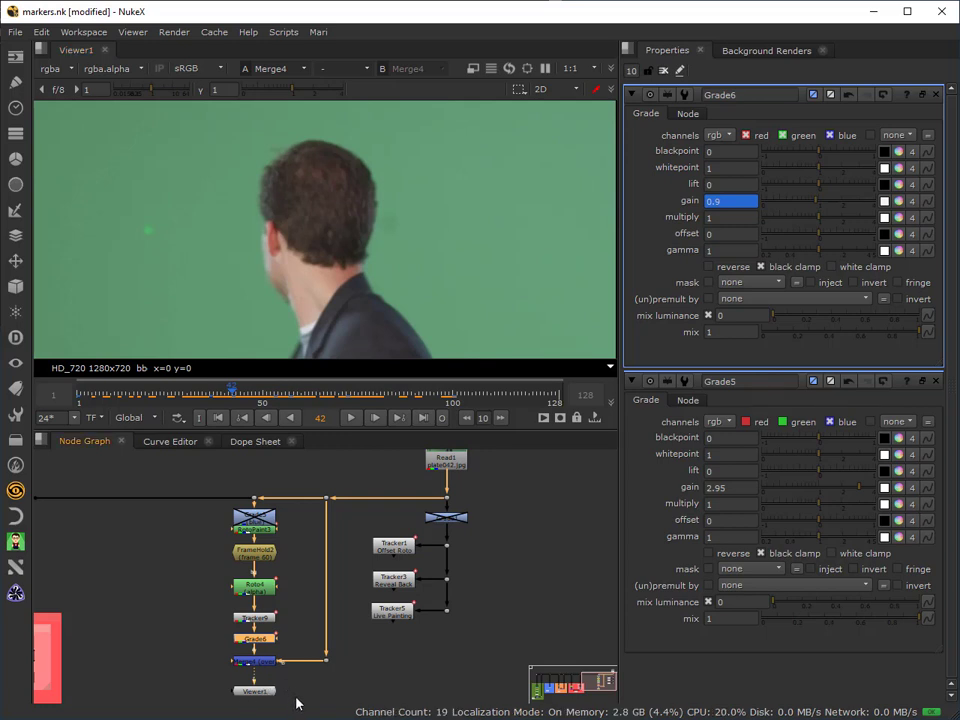
Paste a copy of Tracker9, connect its input to Merge4, and show the copied tracker in Viewer1
middle_click_drag(296, 701, 280, 655)
left_click(229, 572)
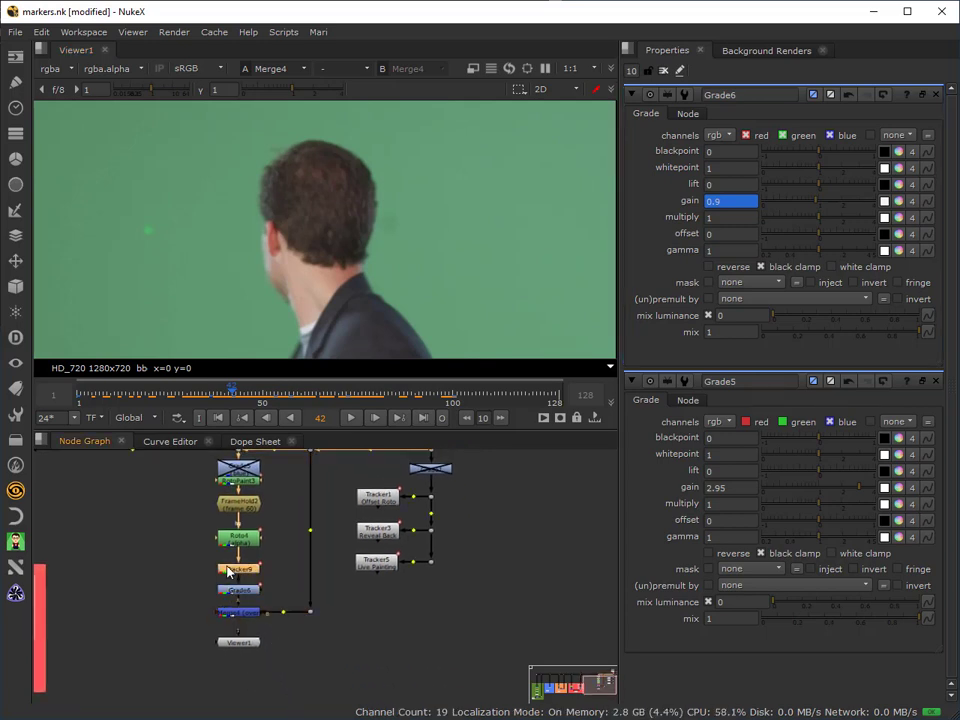
key("ctrl+v")
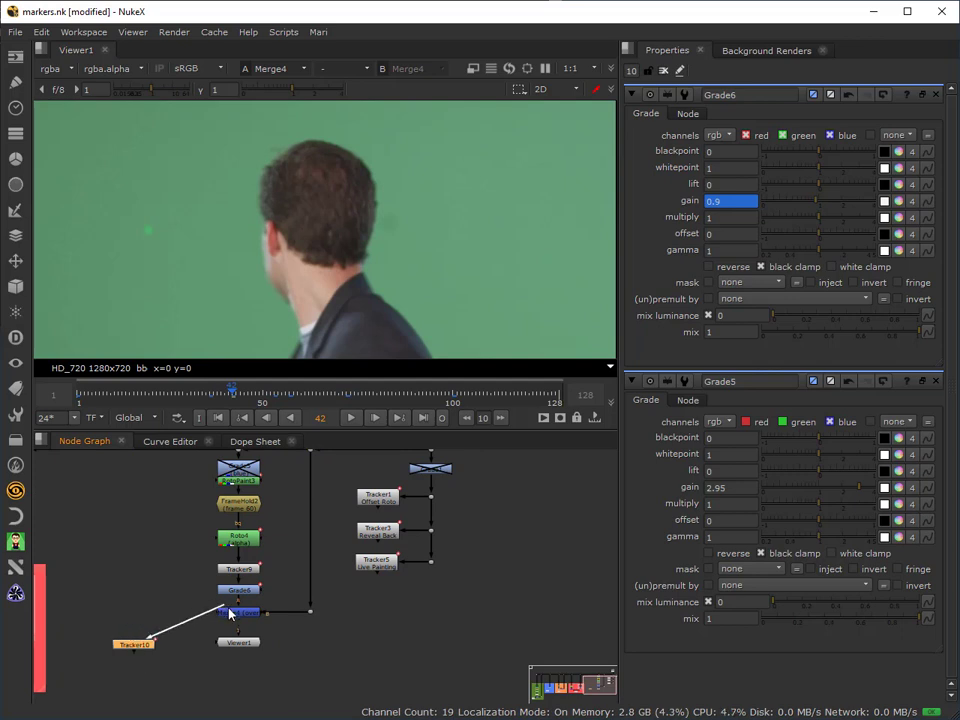
left_click_drag(230, 613, 165, 692)
Set Tracker10's transform to stabilize, scrub to frame 41 to check it, and close all open node properties
double_click(140, 643)
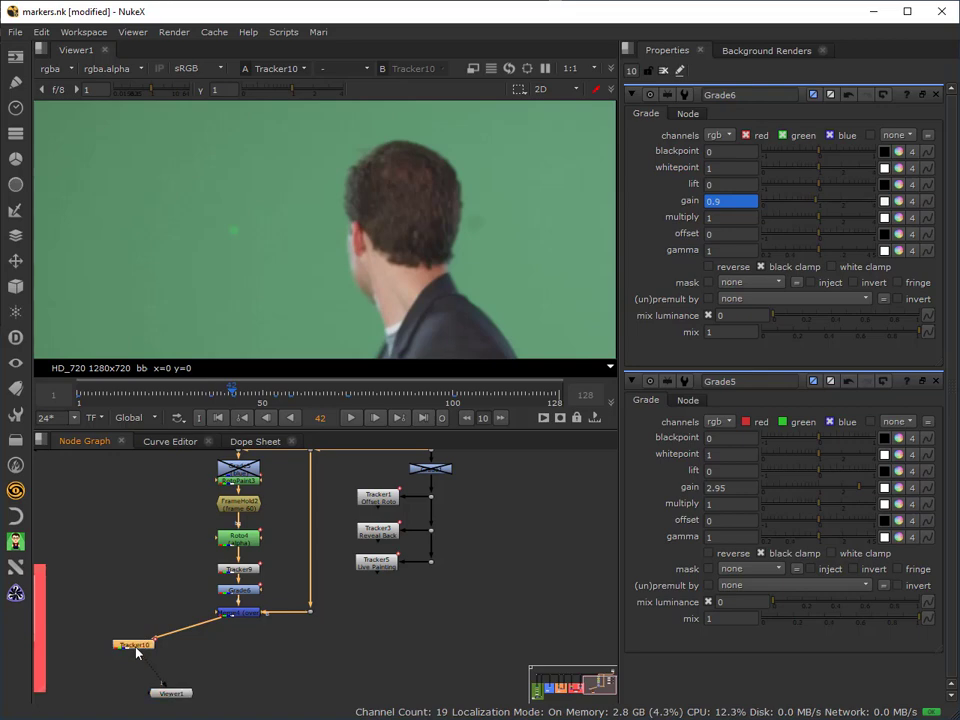
left_click(757, 113)
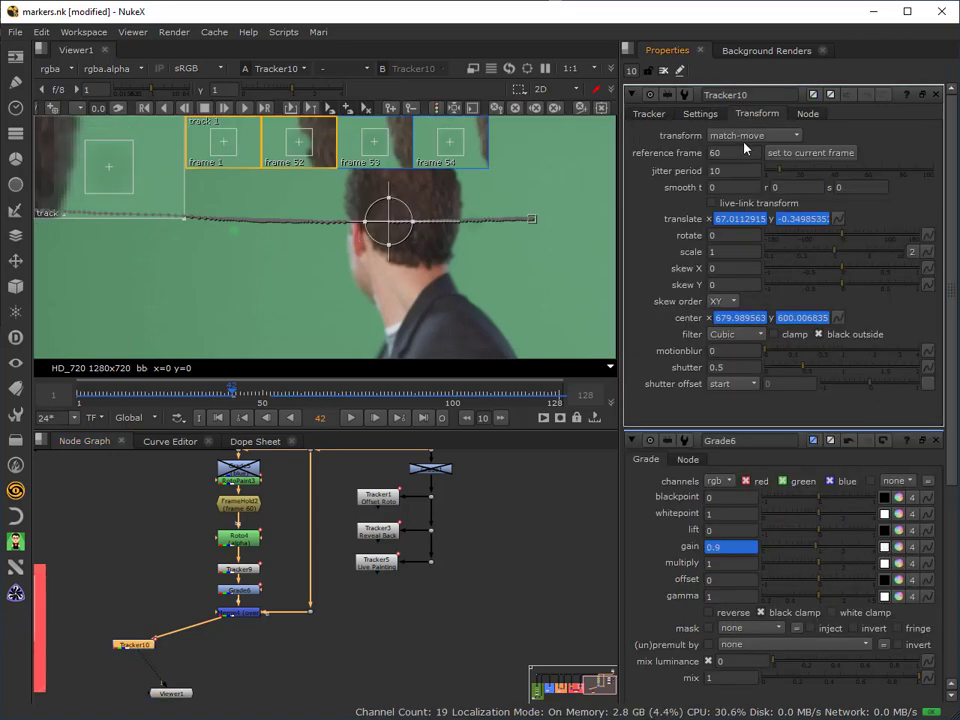
left_click(740, 136)
left_click(743, 107)
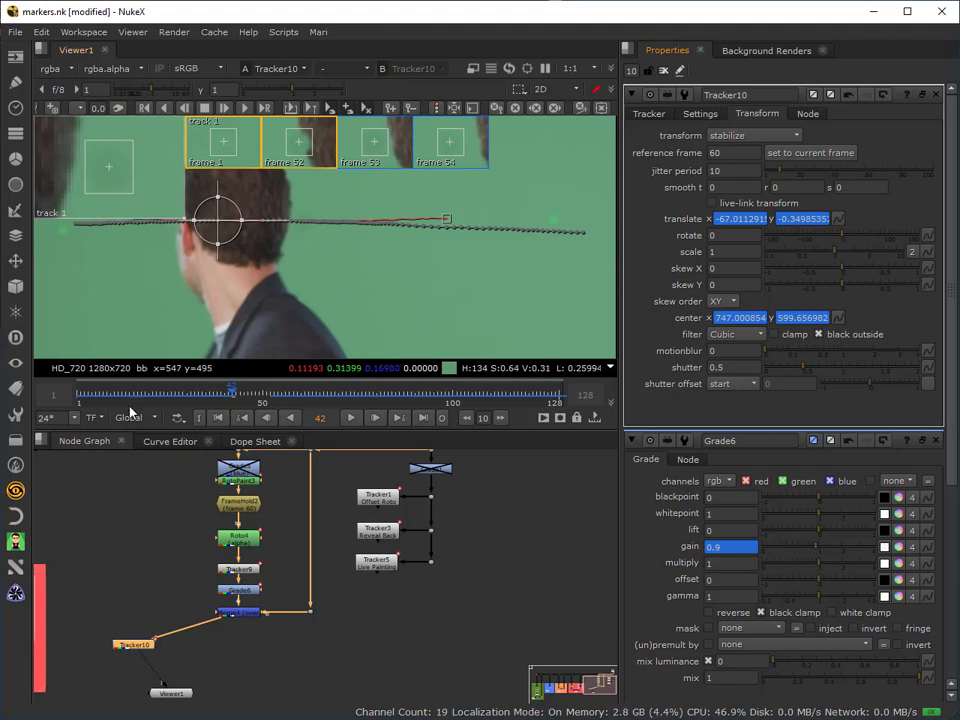
left_click_drag(133, 396, 228, 396)
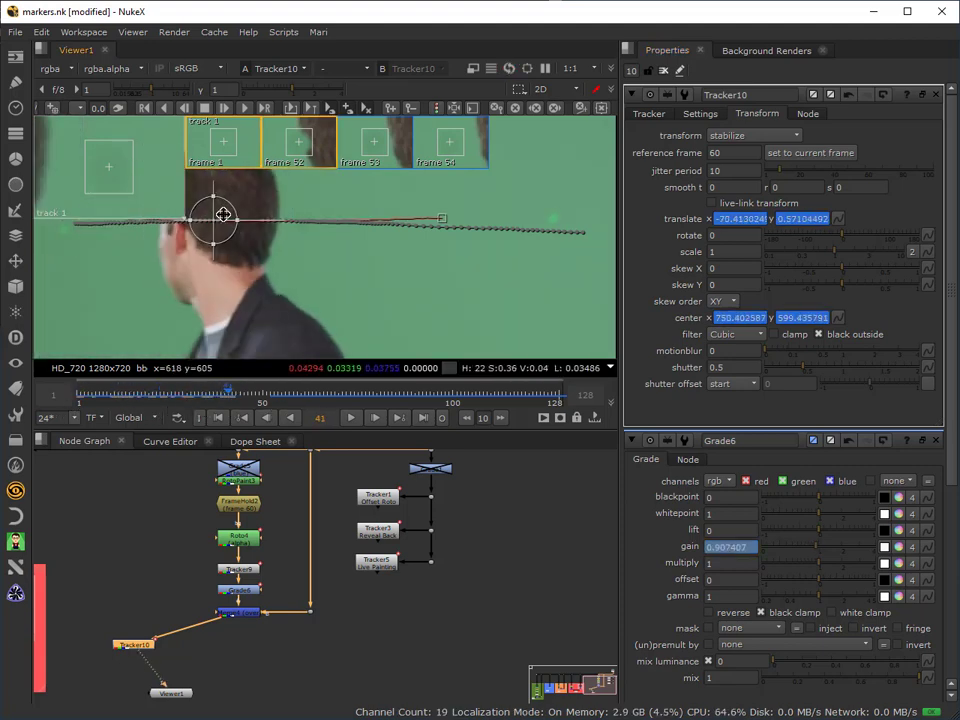
left_click(663, 71)
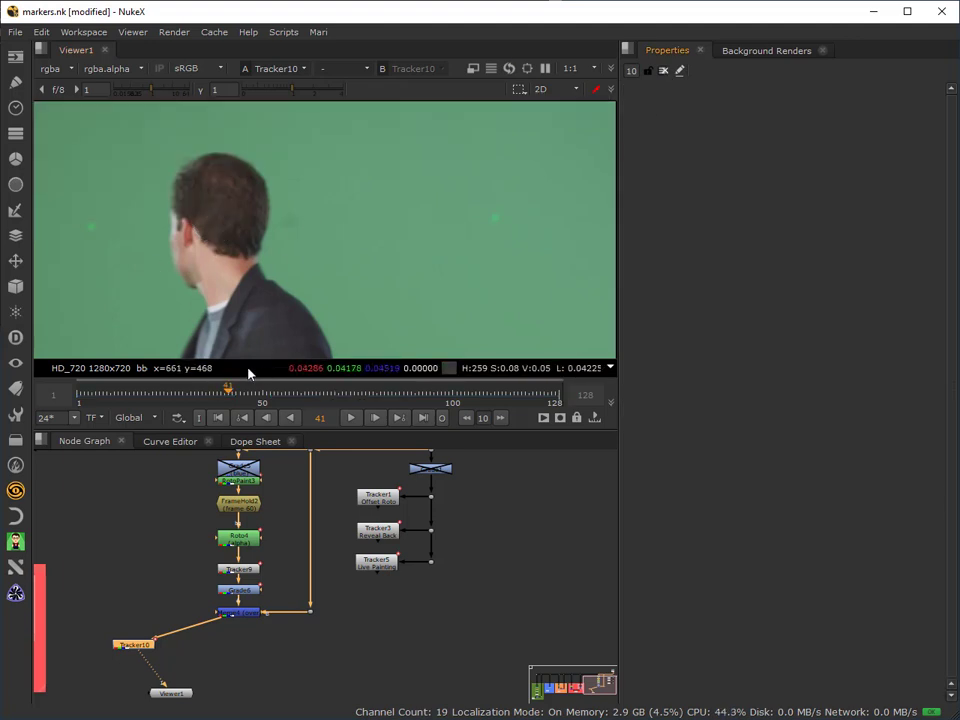
Play the stabilized clip from frame 1 with Grade5 enabled and with it disabled to compare the patch, and stop playback
left_click(237, 470)
key("d")
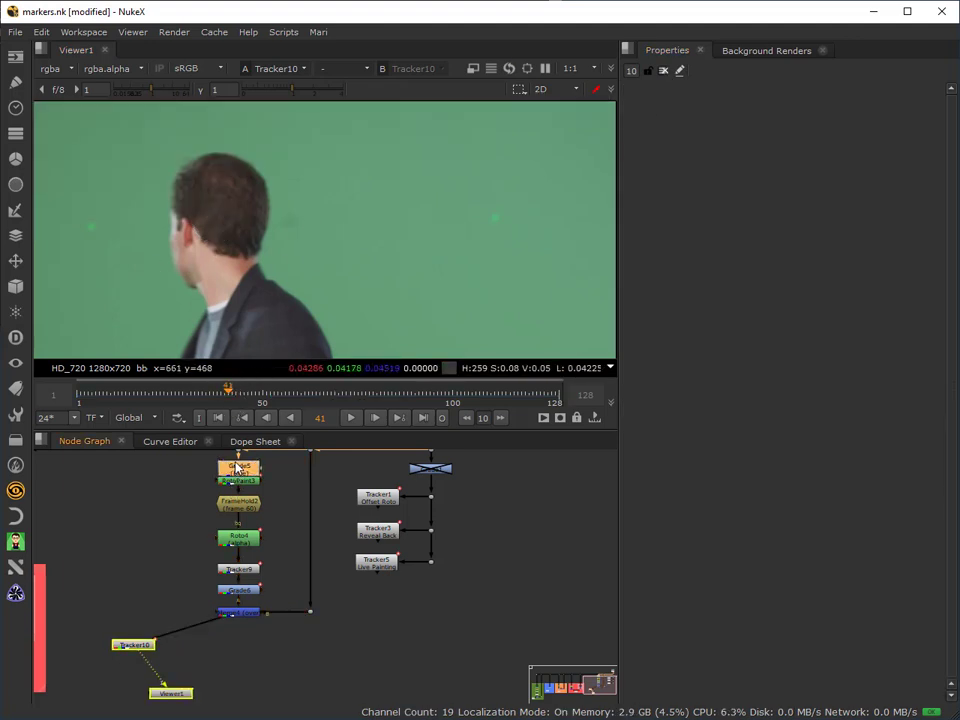
left_click(218, 418)
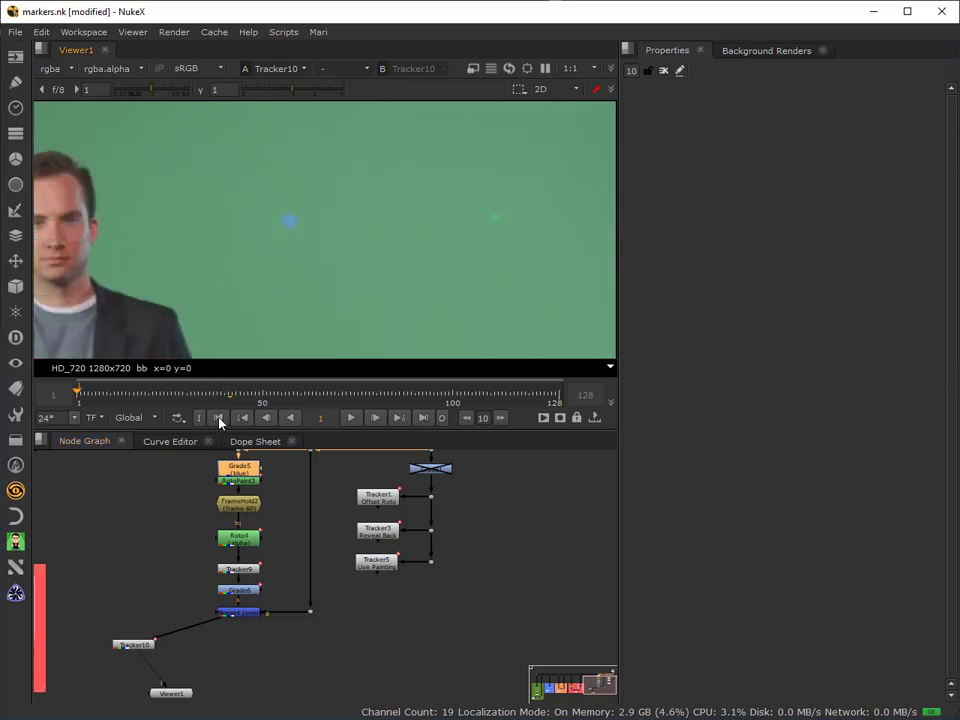
left_click(352, 418)
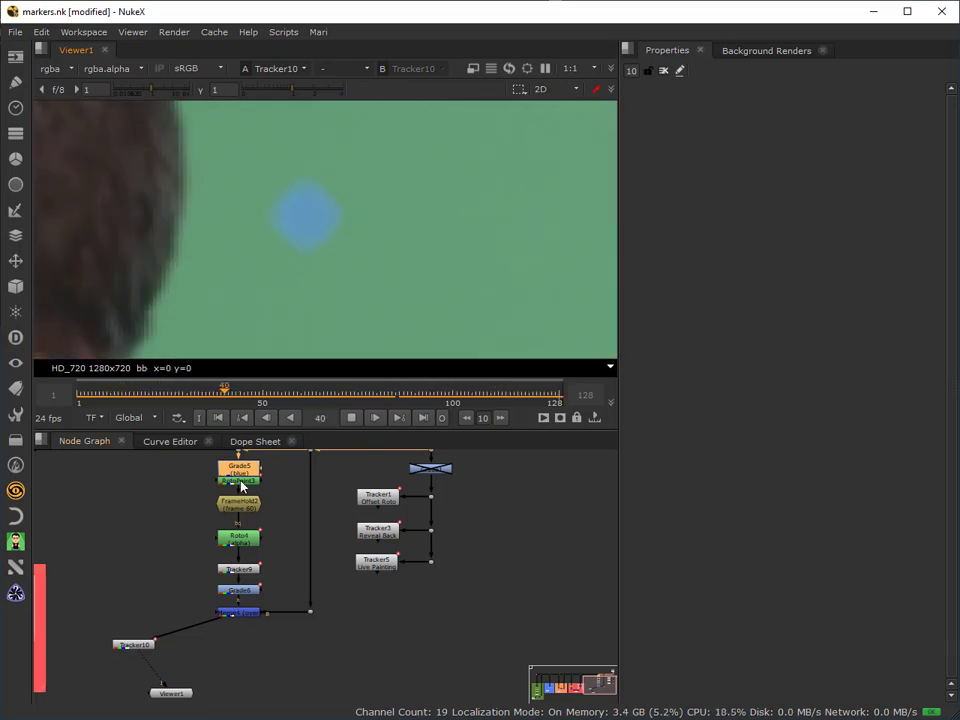
key("d")
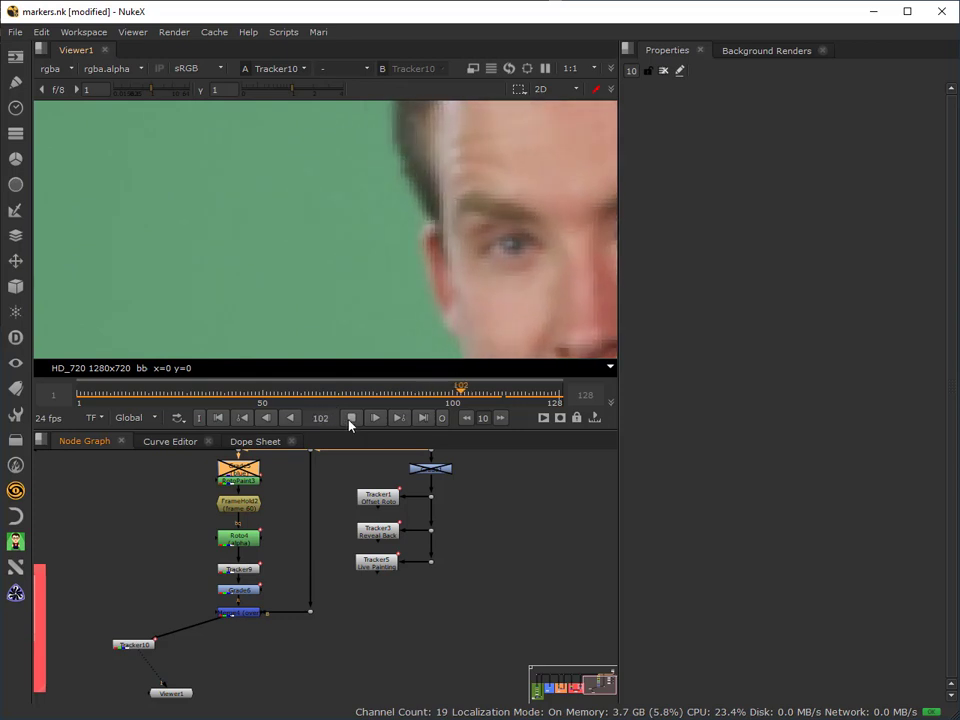
left_click(350, 418)
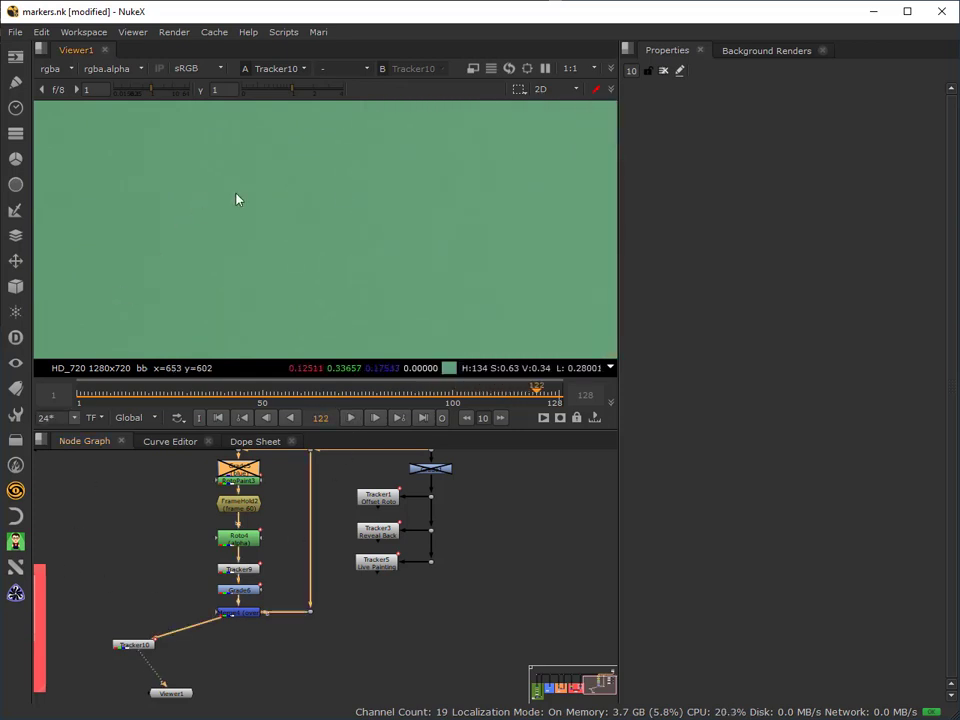
Disable Grade6 and delete it from between Tracker9 and Merge4
left_click(241, 592)
key("d")
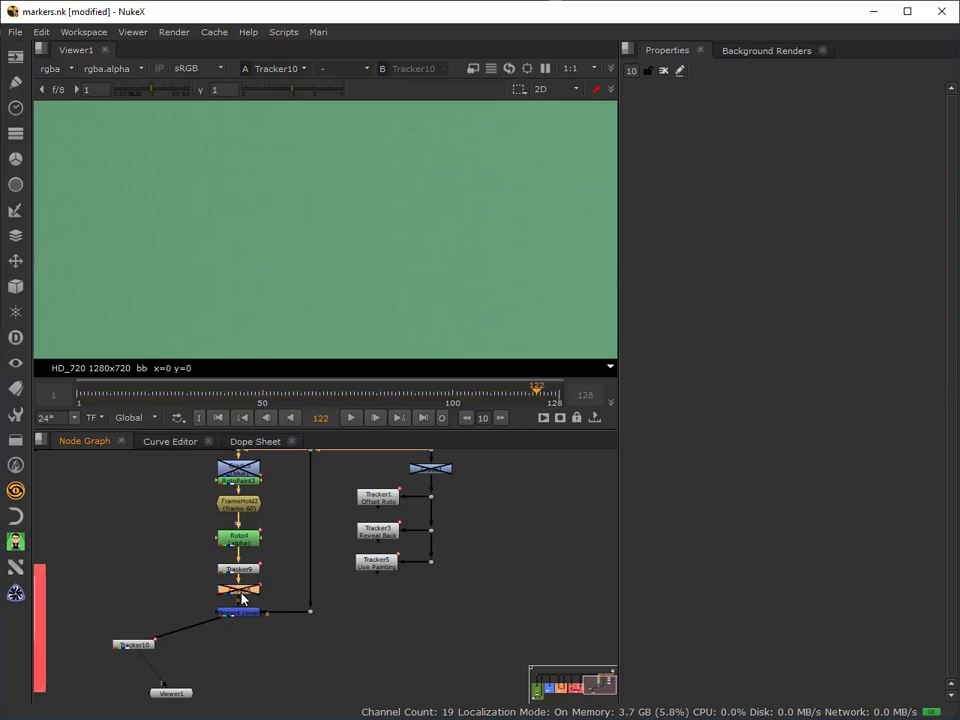
key("Delete")
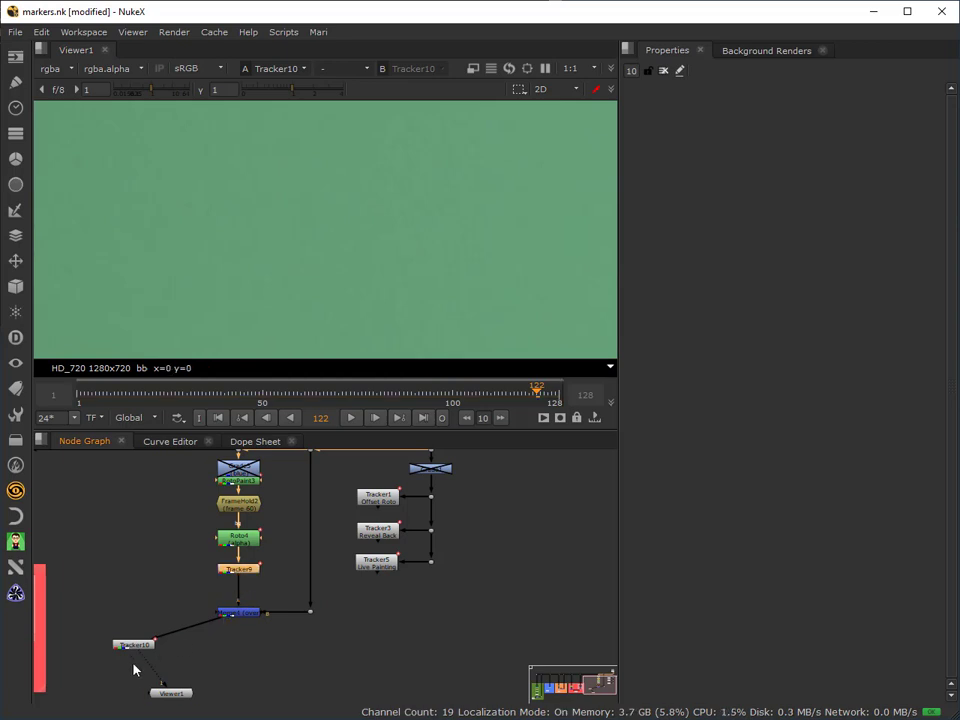
Move Tracker10 level with Merge4, connect Viewer1 back to Merge4, and scrub back to frame 16 to check the patch
left_click_drag(134, 645, 161, 612)
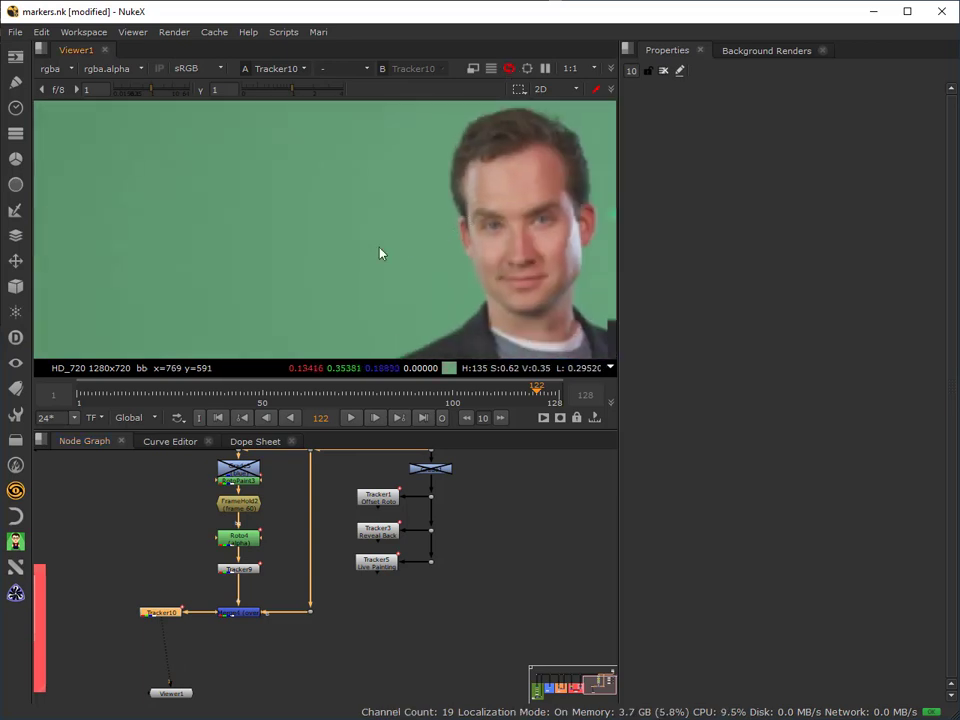
left_click_drag(546, 392, 384, 411)
left_click_drag(163, 630, 228, 613)
left_click_drag(386, 393, 133, 400)
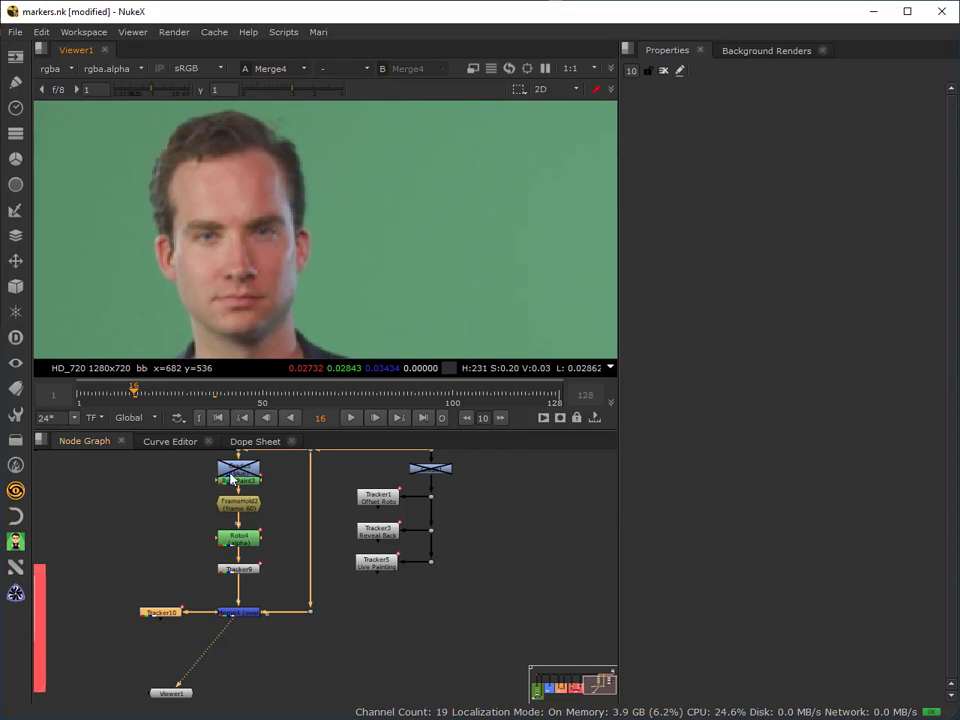
Enable Grade5 and scrub to frame 52 and back to frame 41 to locate where the head crosses the blue patch
left_click(231, 479)
key("d")
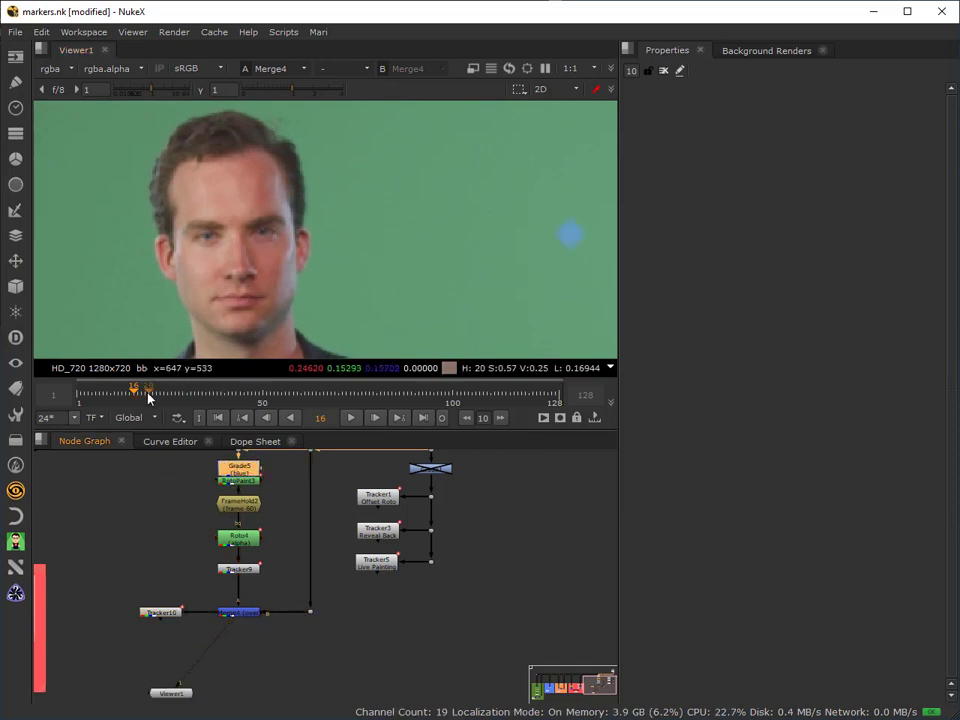
left_click_drag(135, 391, 270, 395)
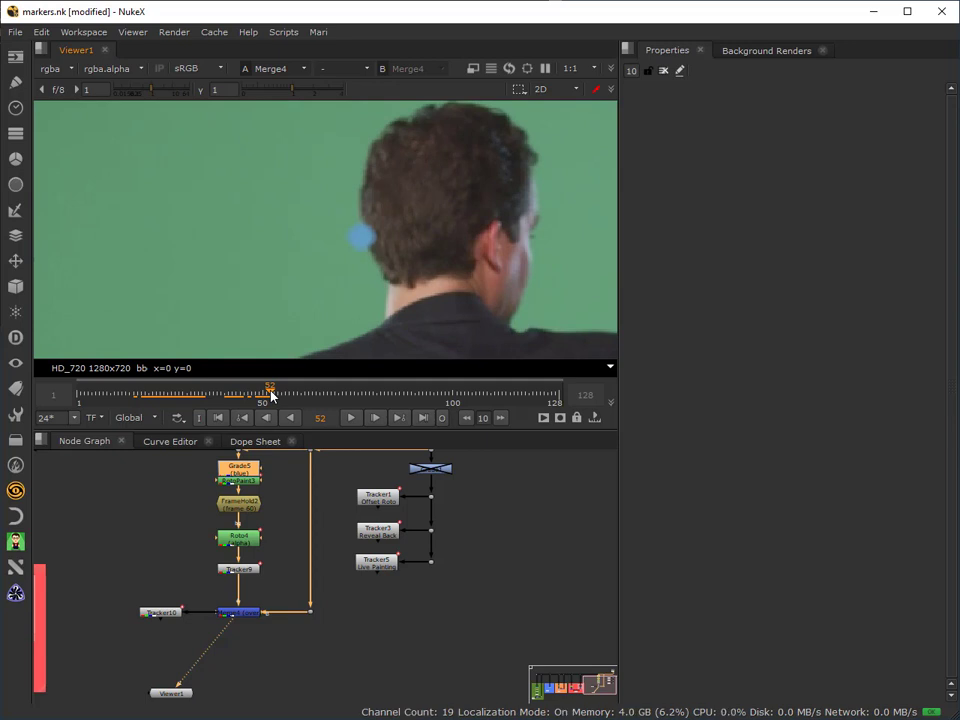
left_click_drag(270, 395, 229, 403)
Open Roto4's properties at frame 42, select Ellipse1, and key its shape on that frame
left_click(244, 541)
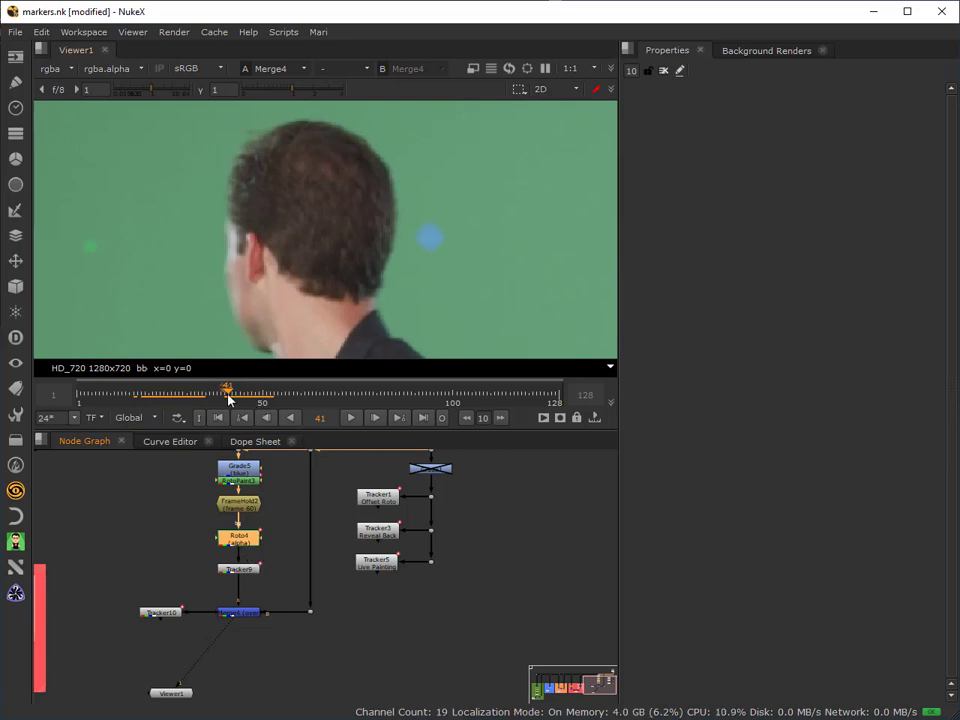
left_click_drag(229, 395, 232, 397)
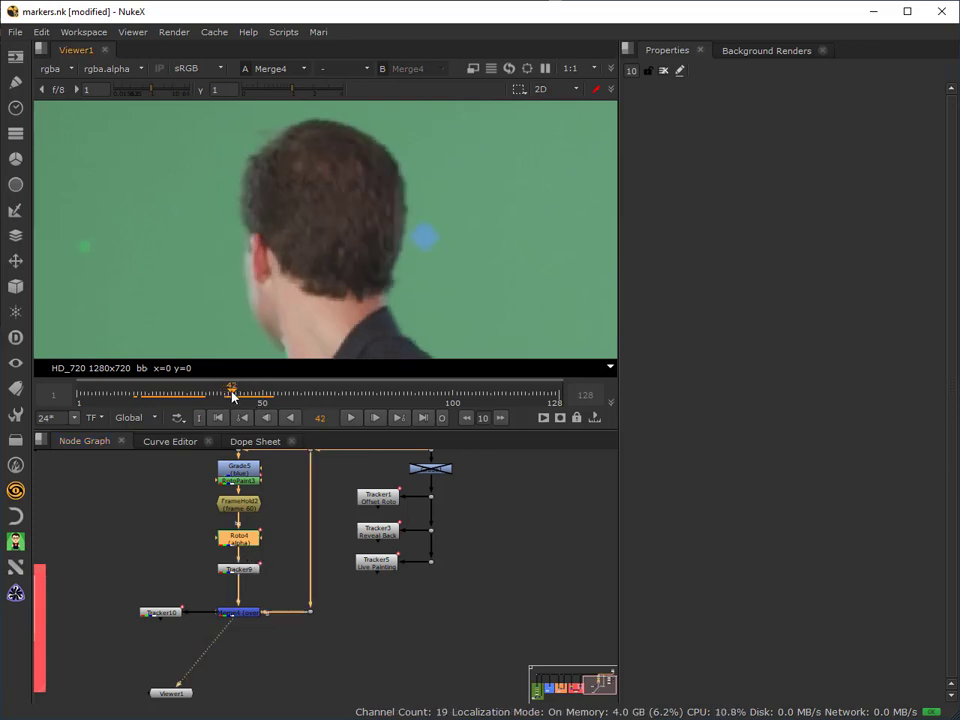
double_click(241, 540)
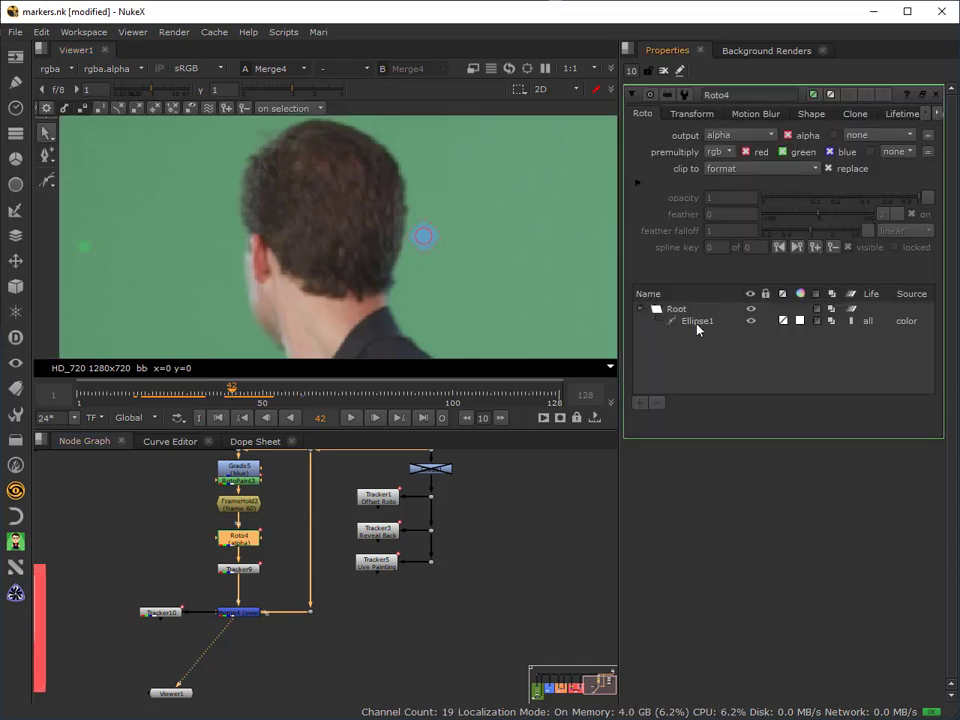
left_click(640, 323)
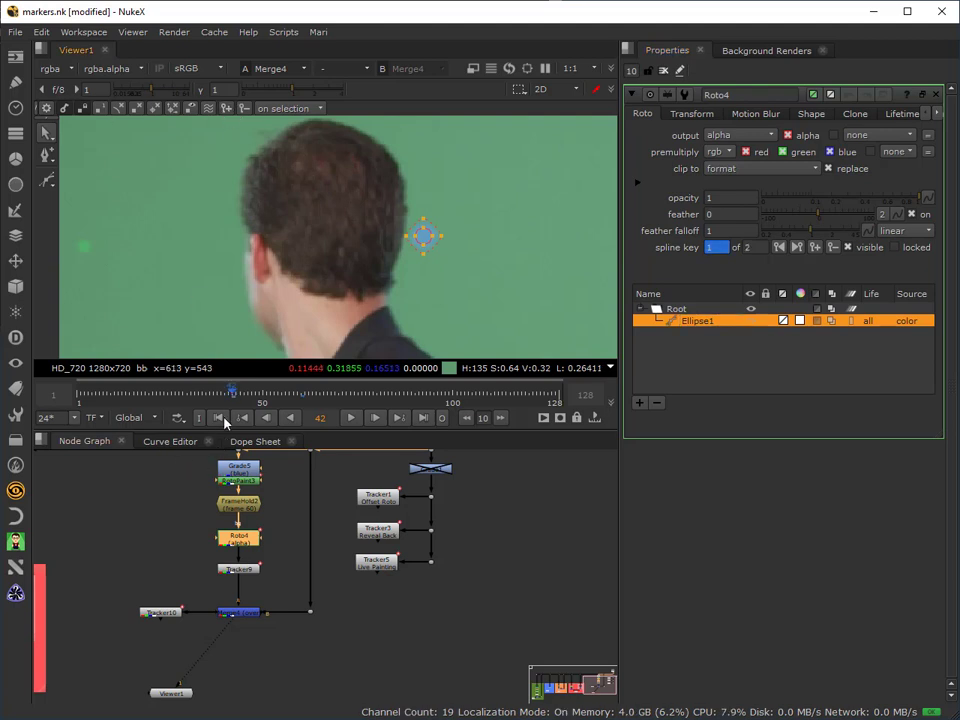
Key Ellipse1's shape at frames 43, 52 and 53
left_click(236, 393)
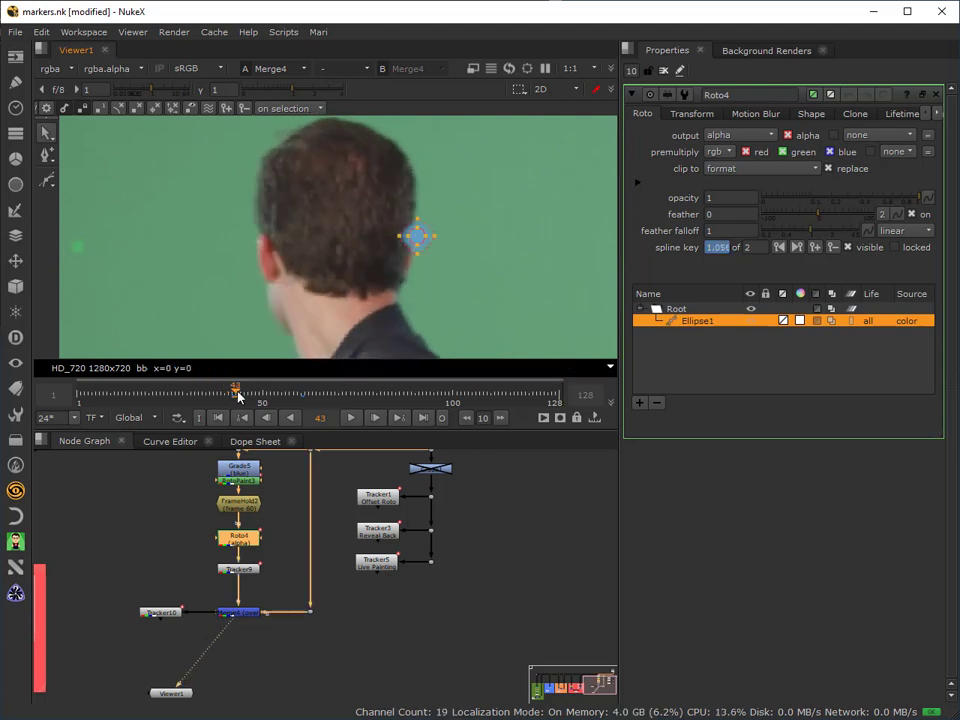
left_click(229, 109)
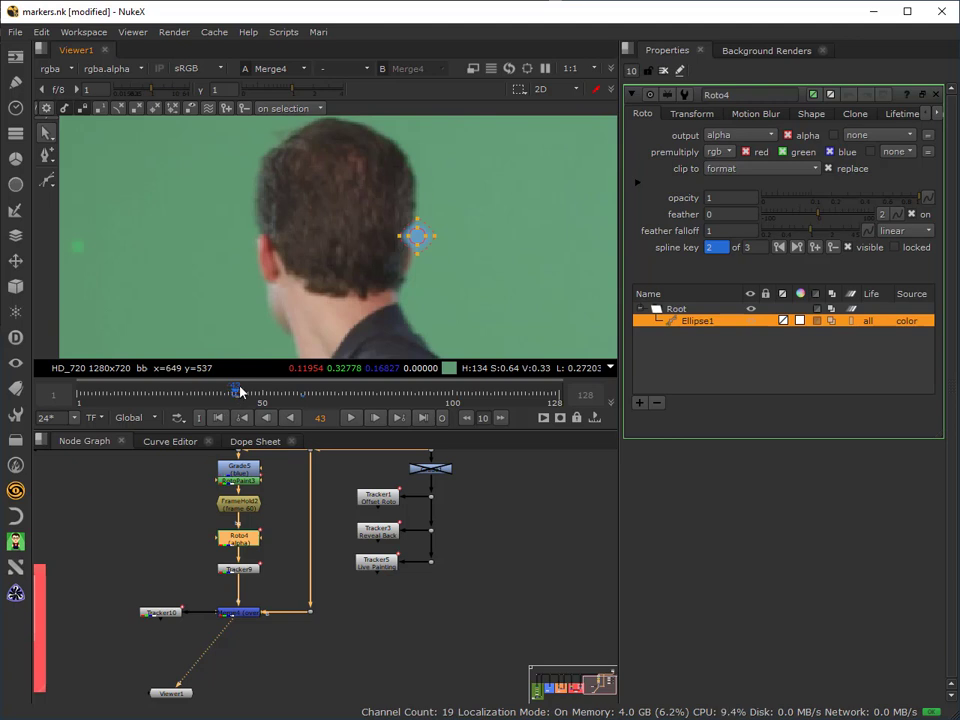
left_click_drag(240, 392, 272, 395)
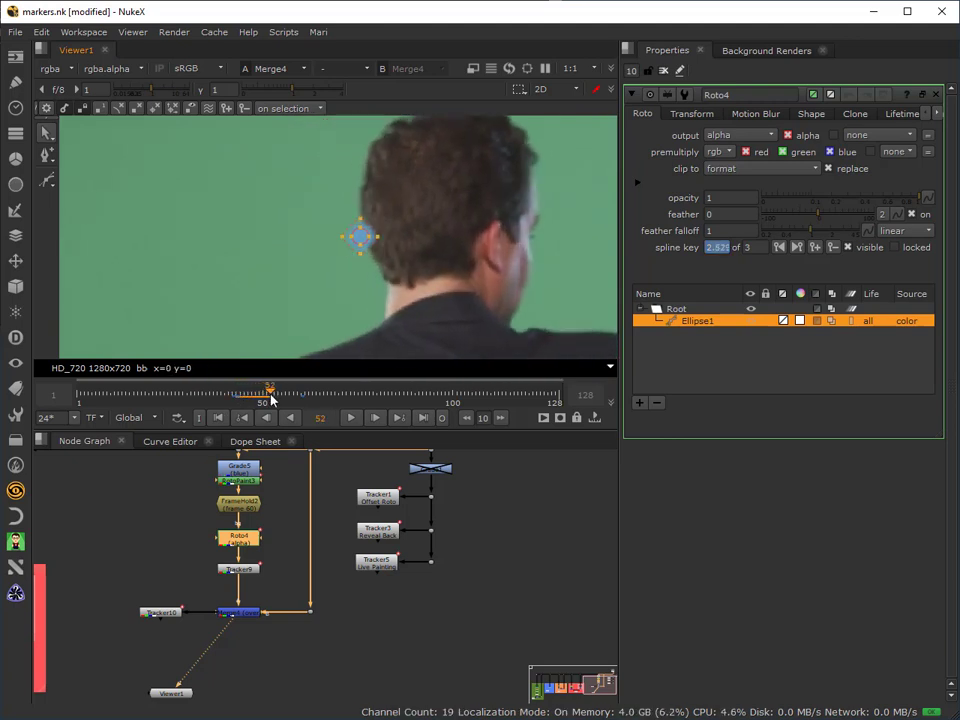
left_click(229, 110)
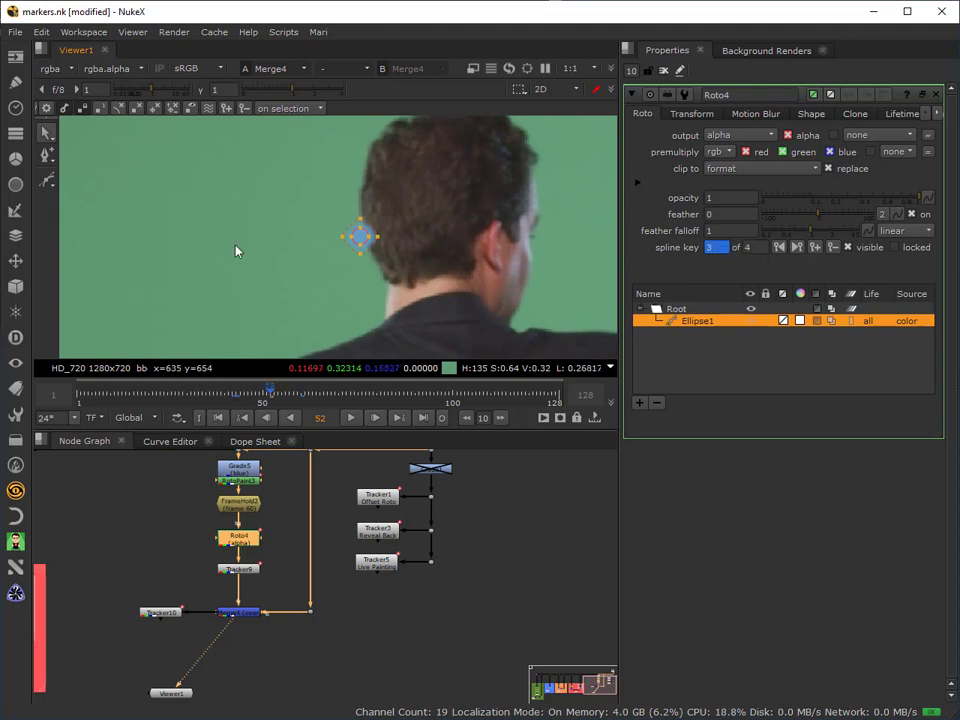
left_click(274, 393)
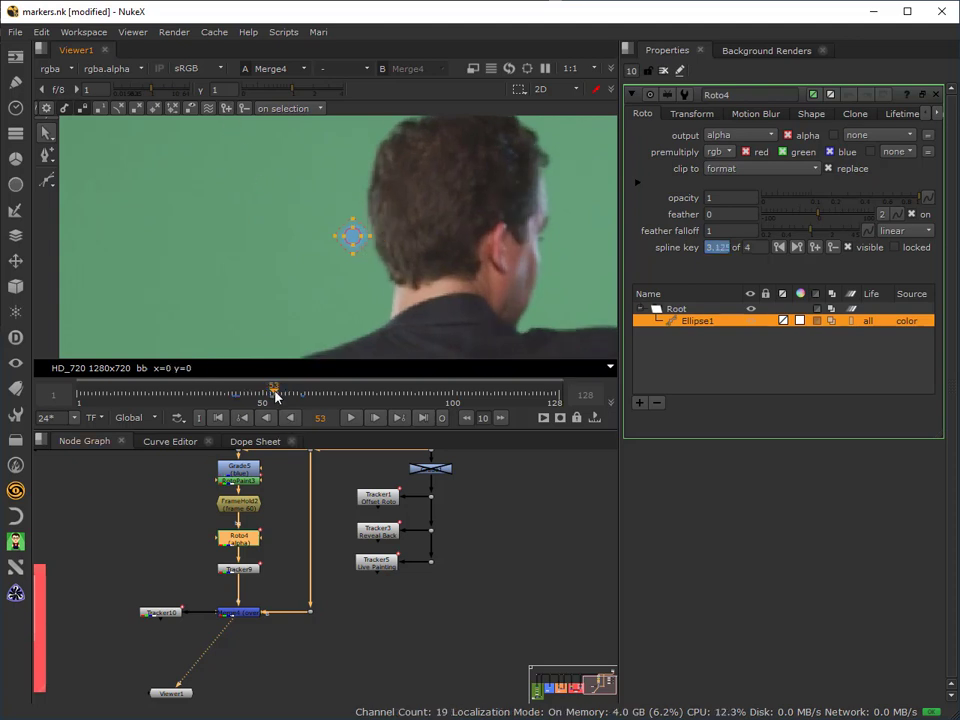
left_click(229, 109)
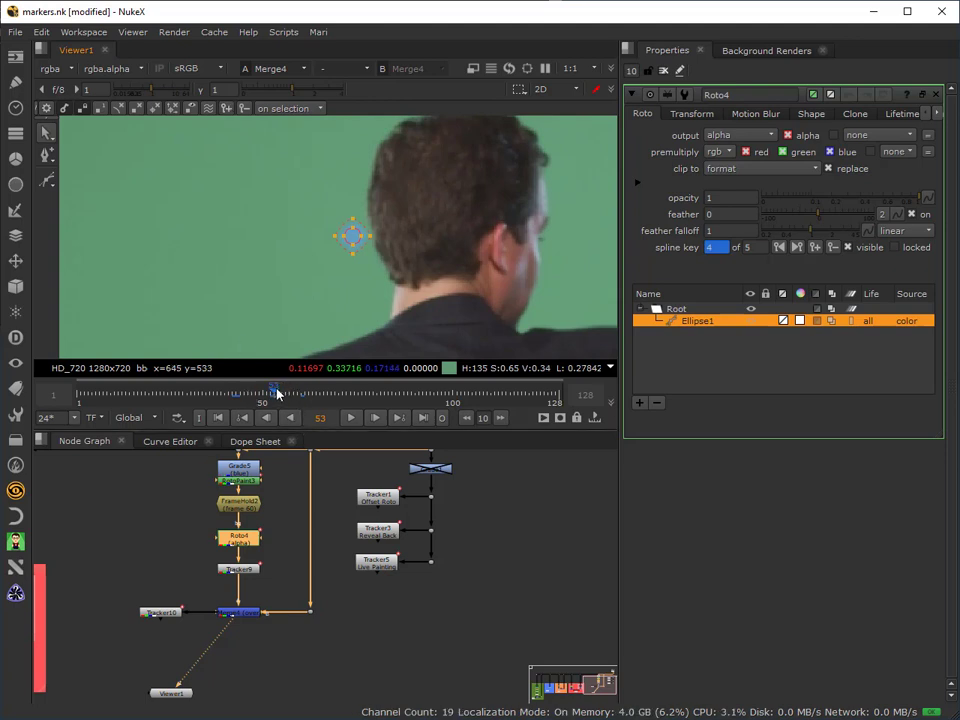
At frame 43, pull Ellipse1's point nearest the hair inward so the mask stays off the head
left_click_drag(278, 394, 235, 403)
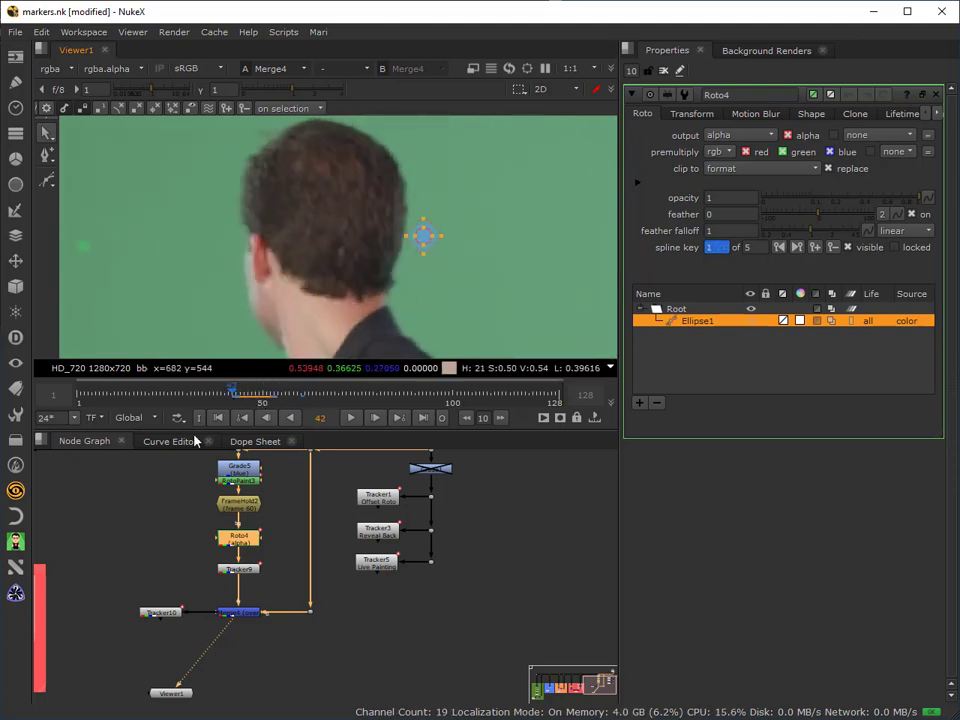
left_click(237, 396)
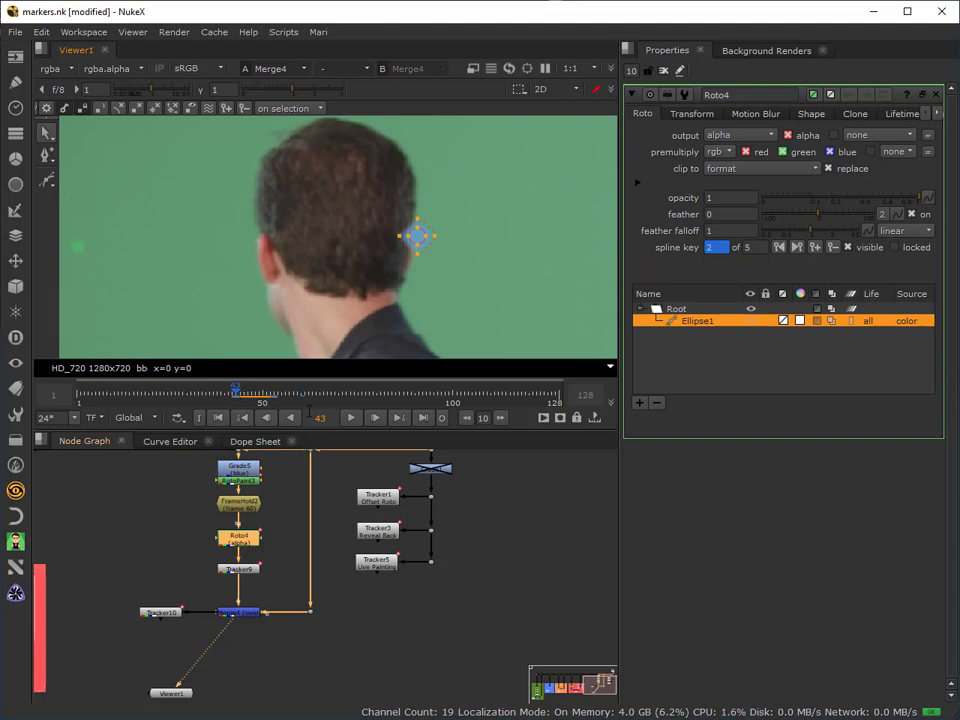
scroll(489, 259, "up", 6)
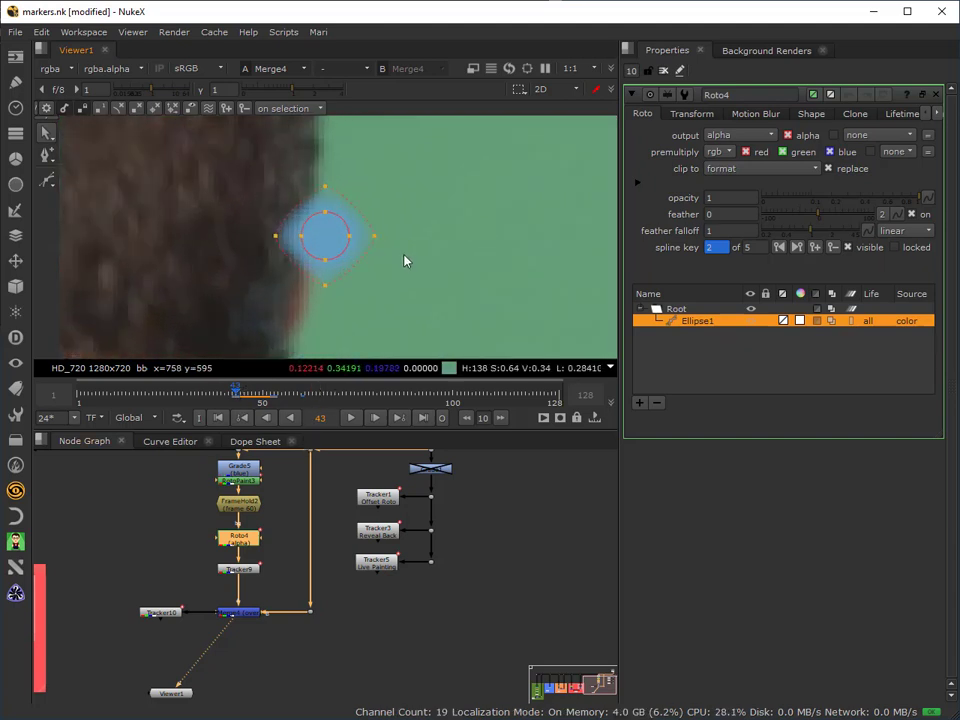
scroll(306, 229, "up", 3)
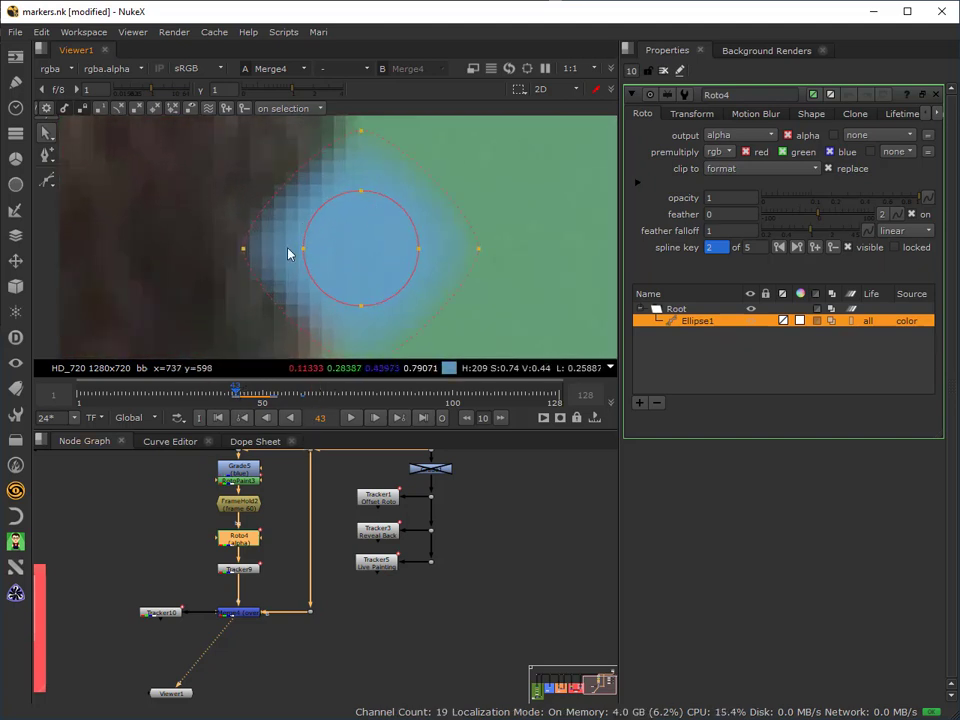
left_click_drag(306, 250, 337, 255)
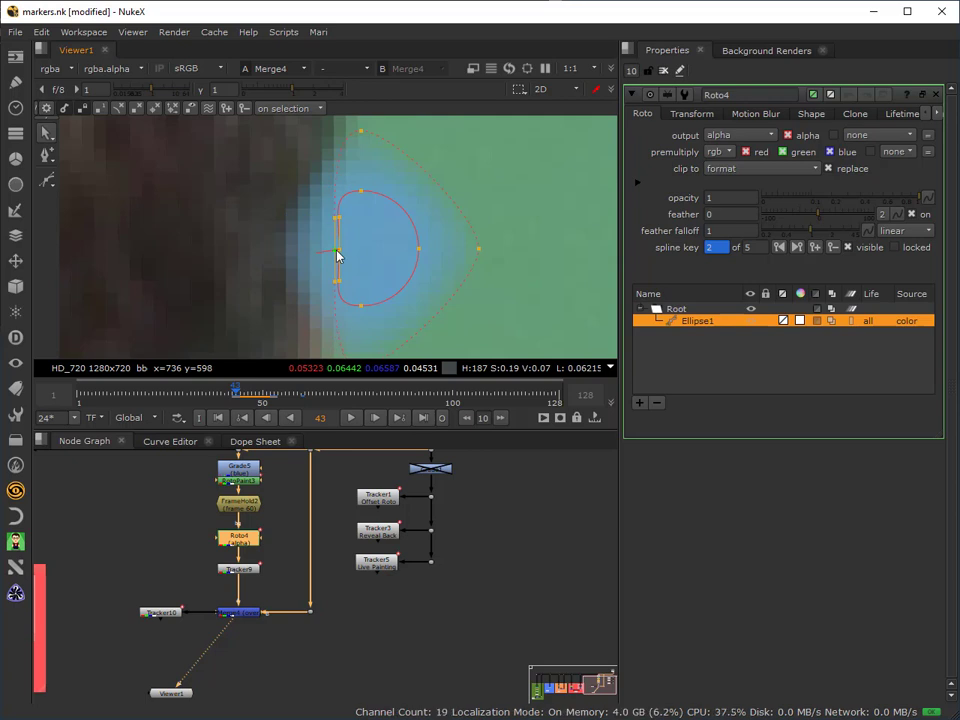
Shift all of Ellipse1's points slightly away from the hair at frame 43 and refine its feather points along the hair edge
scroll(454, 270, "down", 1)
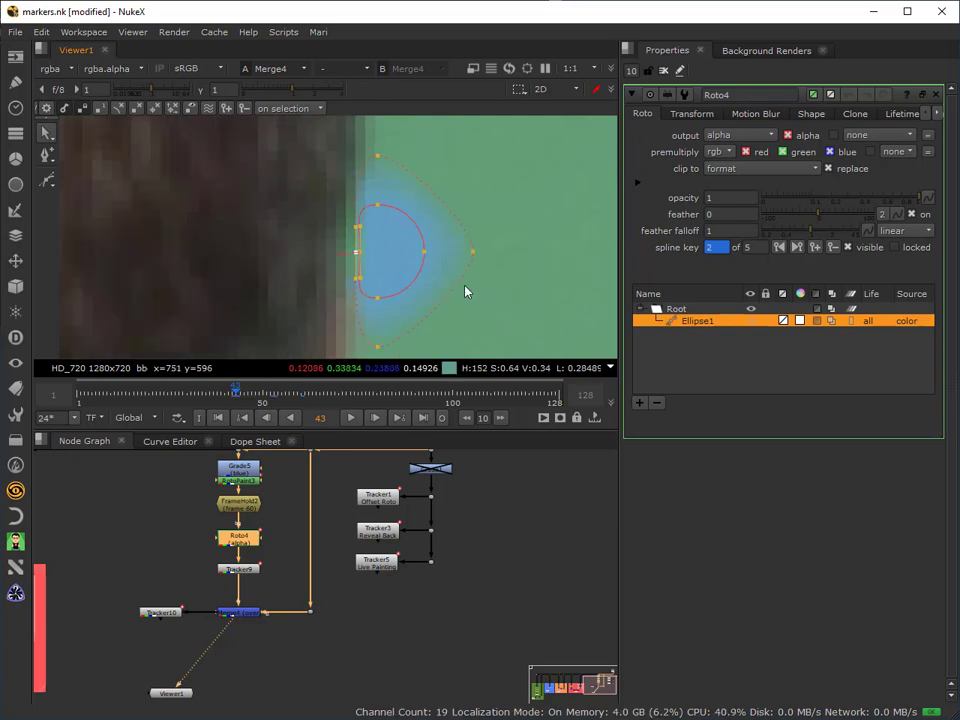
middle_click_drag(480, 281, 482, 264)
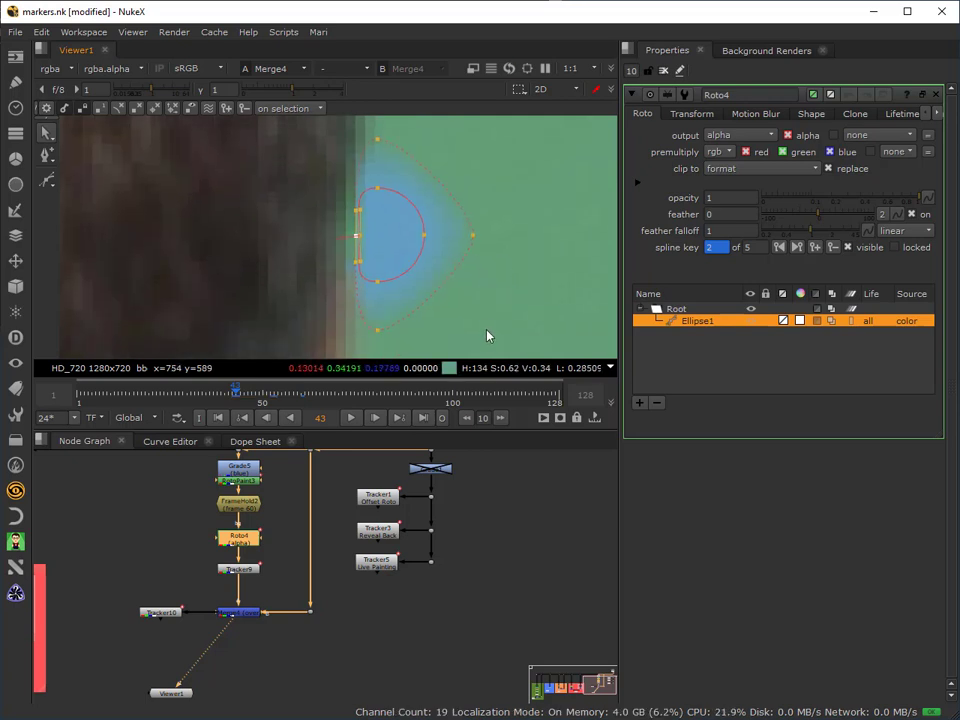
left_click_drag(472, 343, 296, 133)
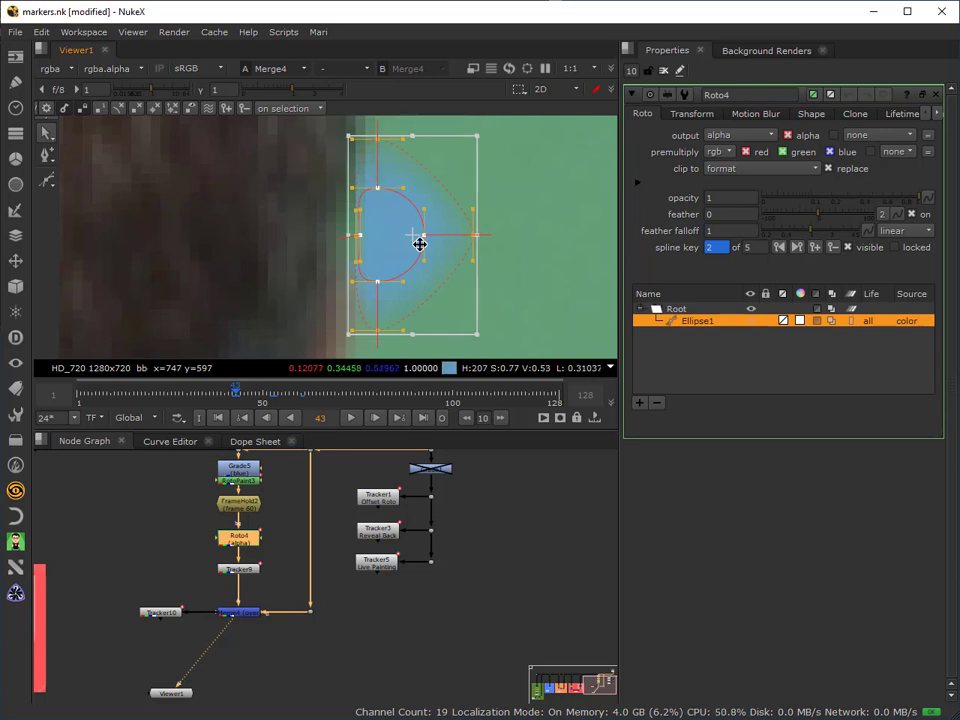
mouse_move(416, 236)
left_mouse_down()
mouse_move(453, 233)
mouse_move(423, 235)
left_mouse_up()
left_click(365, 243)
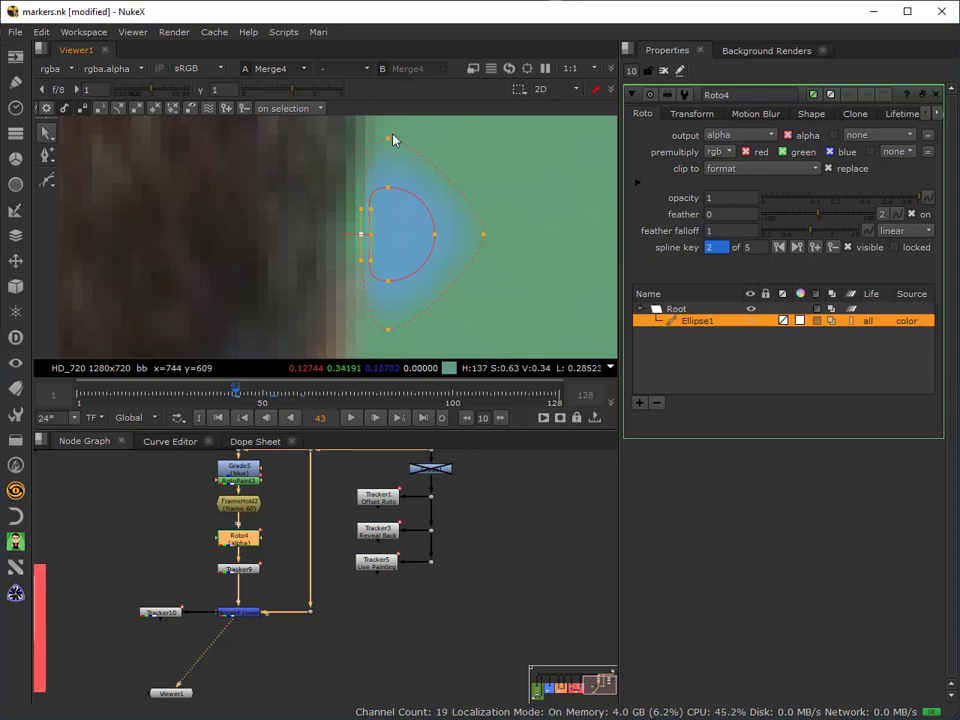
left_click(386, 328)
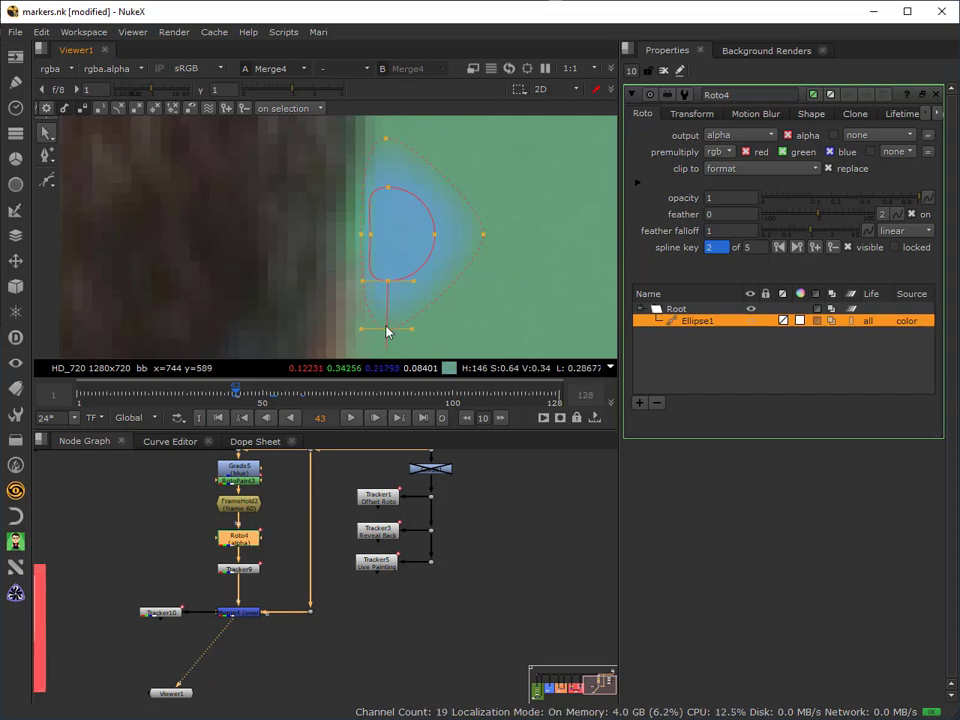
scroll(457, 290, "down", 2)
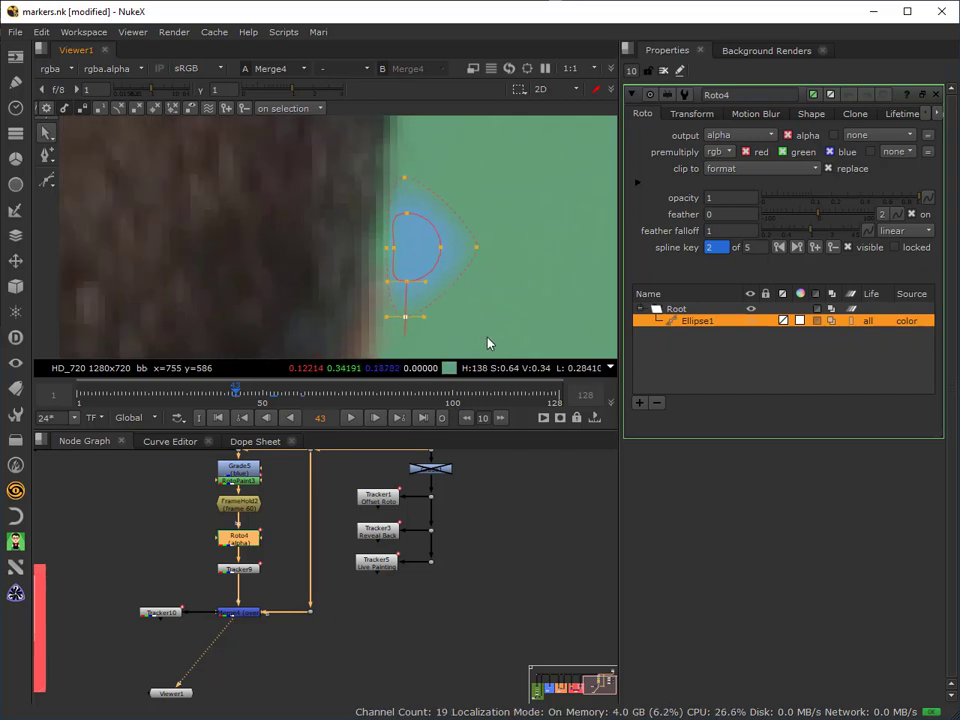
Compare Ellipse1 on frames 42 and 43, and nudge the whole shape slightly toward the hair at frame 43
left_click(235, 396)
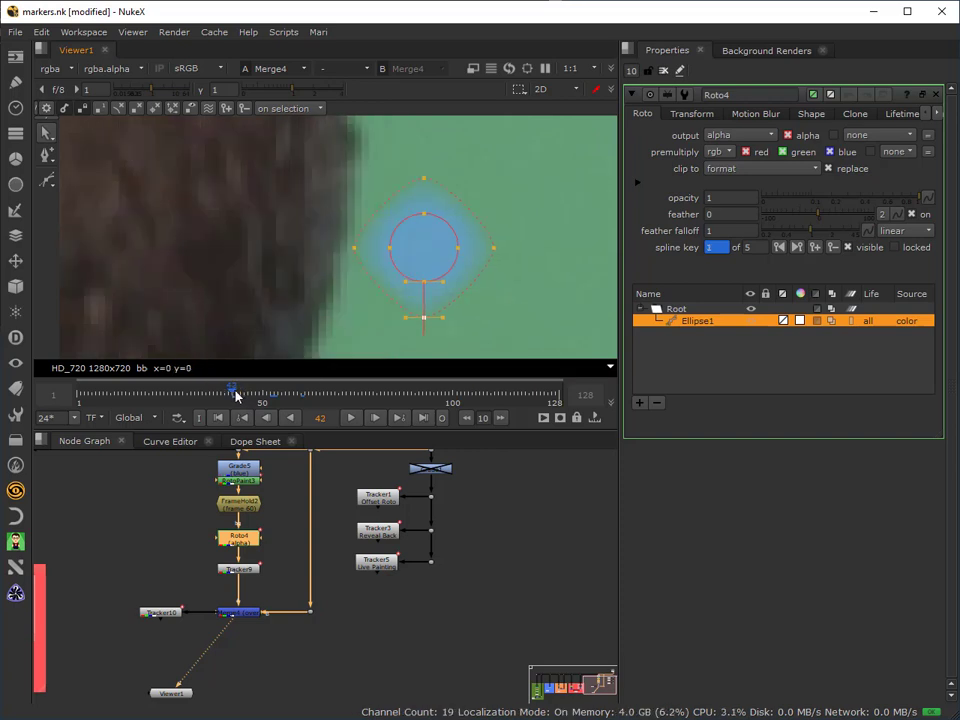
left_click_drag(235, 396, 236, 396)
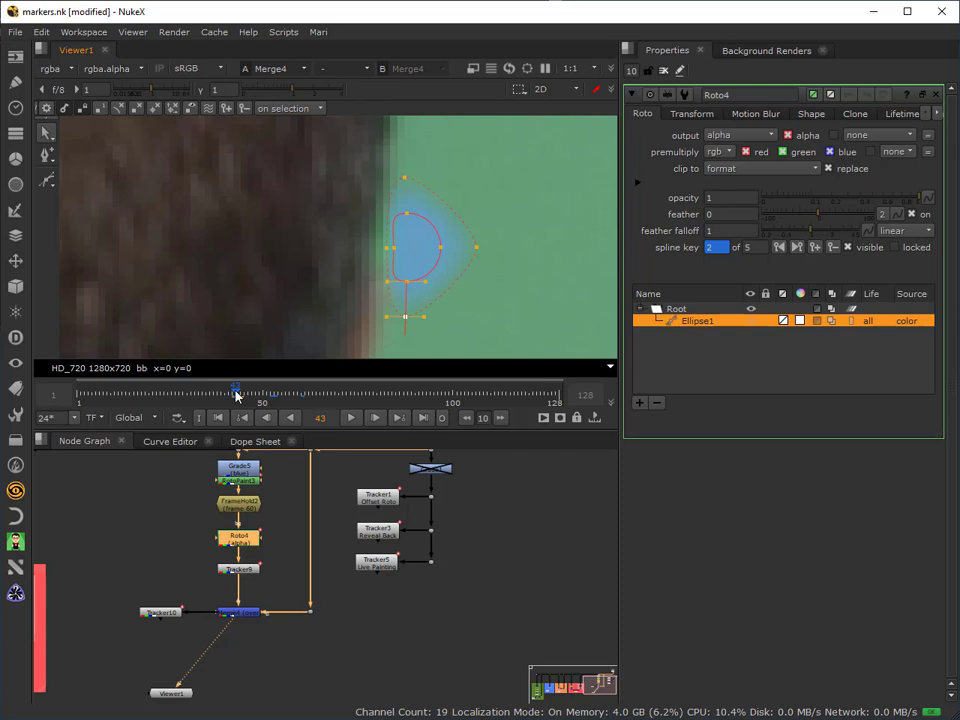
left_click_drag(497, 351, 255, 115)
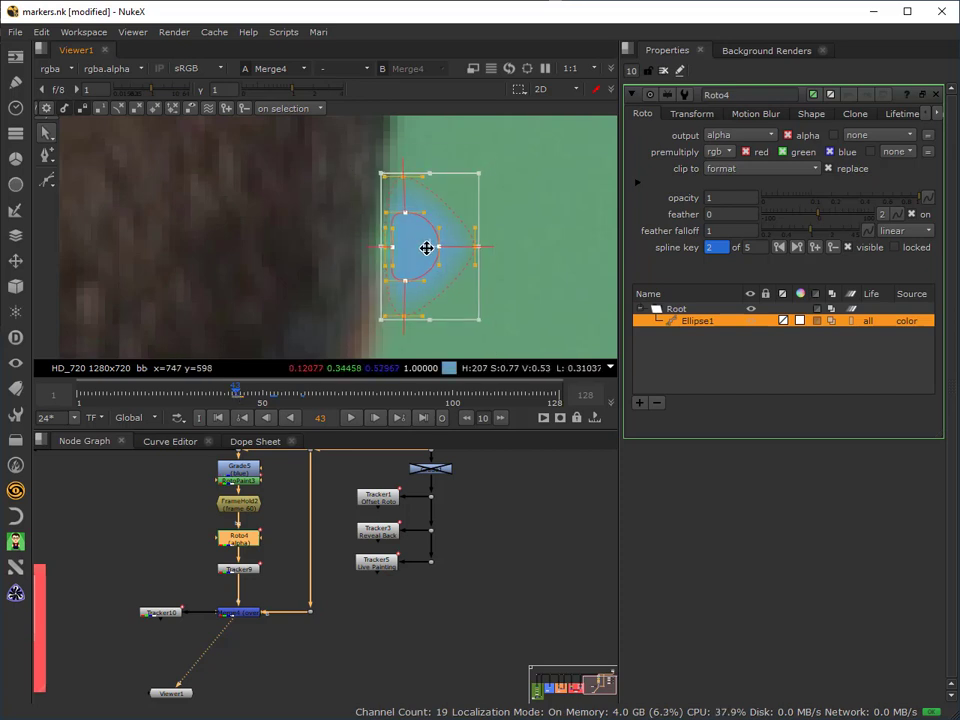
left_click_drag(428, 249, 425, 249)
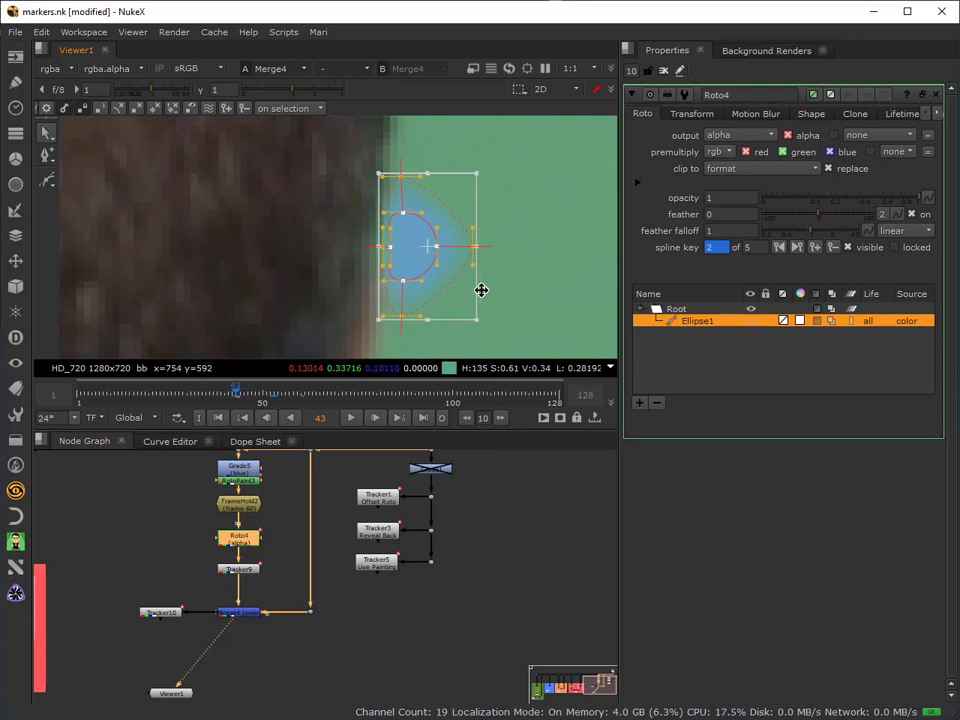
left_click(559, 287)
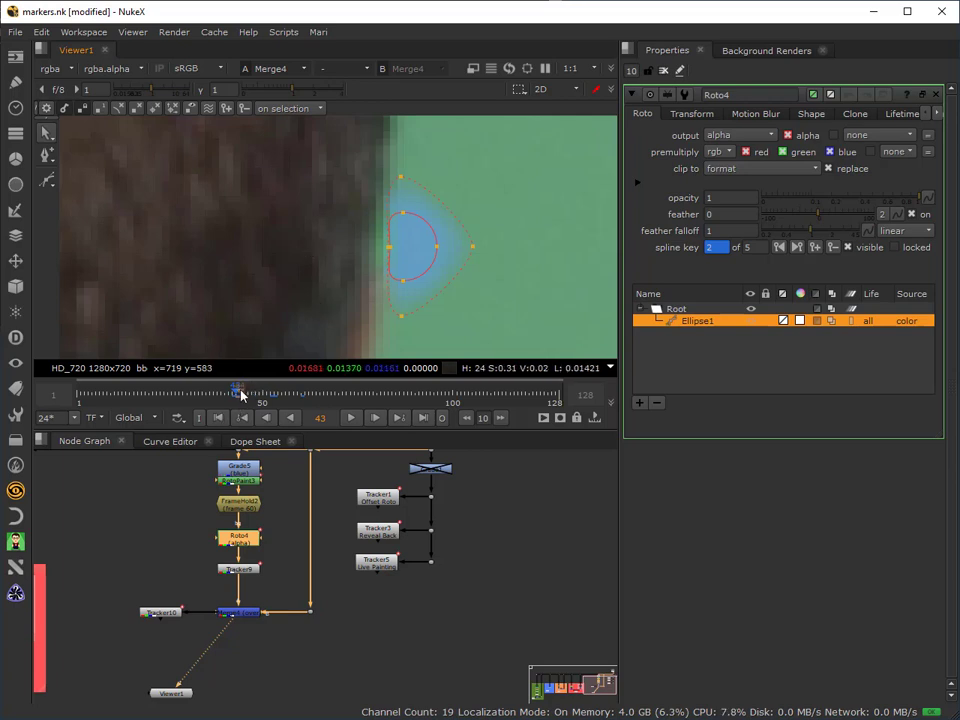
At frame 52, pull Ellipse1's point and feather nearest the hair inward, off the back of the head
left_click_drag(237, 395, 271, 401)
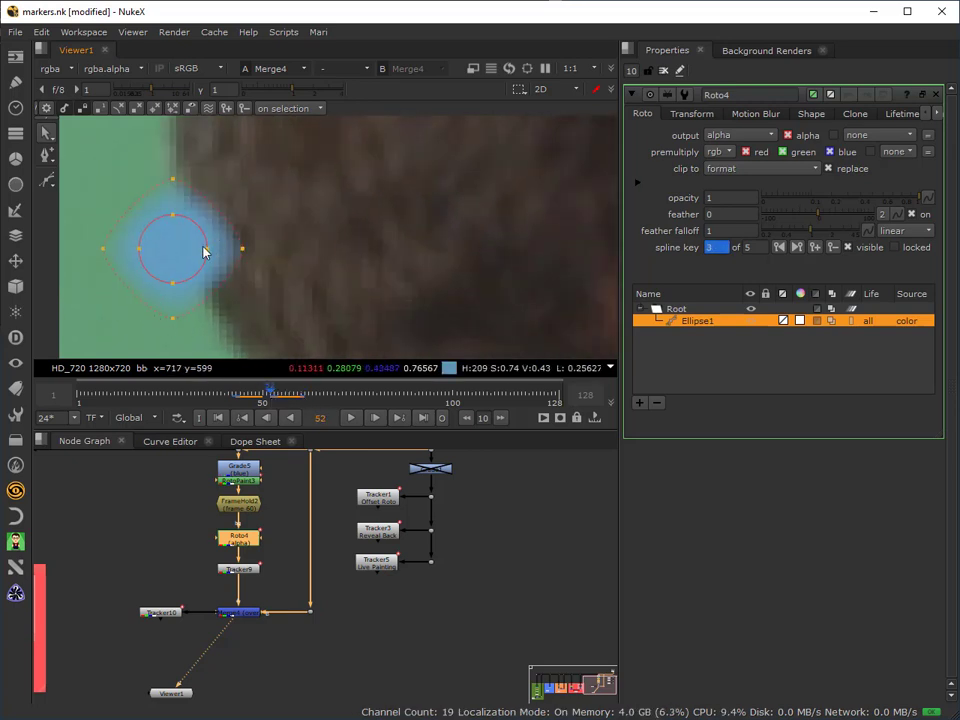
left_click_drag(201, 255, 186, 256)
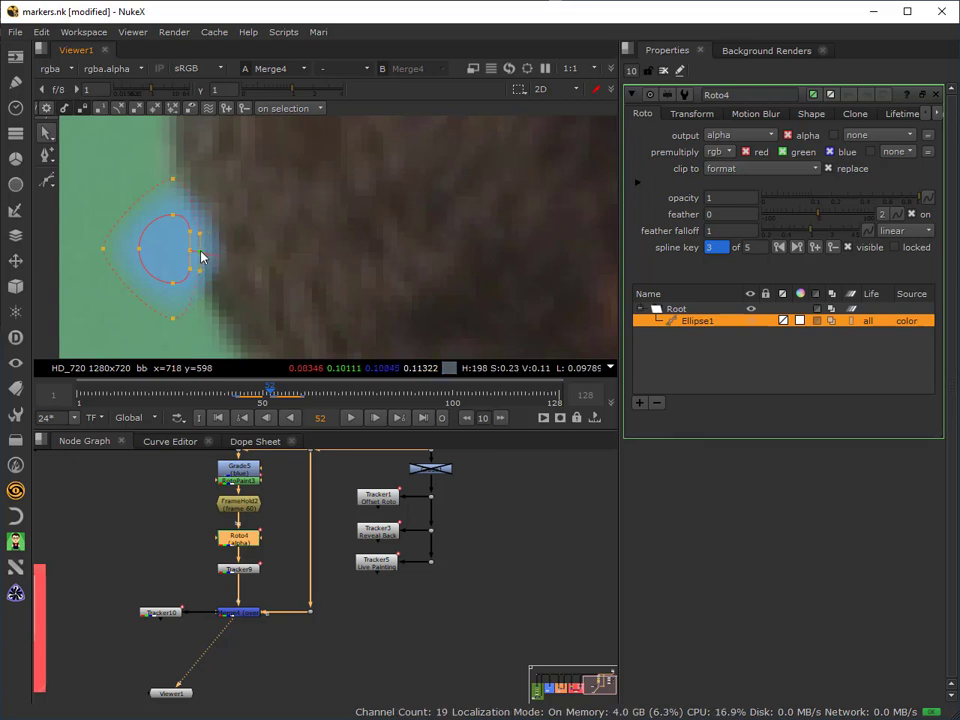
left_click_drag(198, 245, 194, 248)
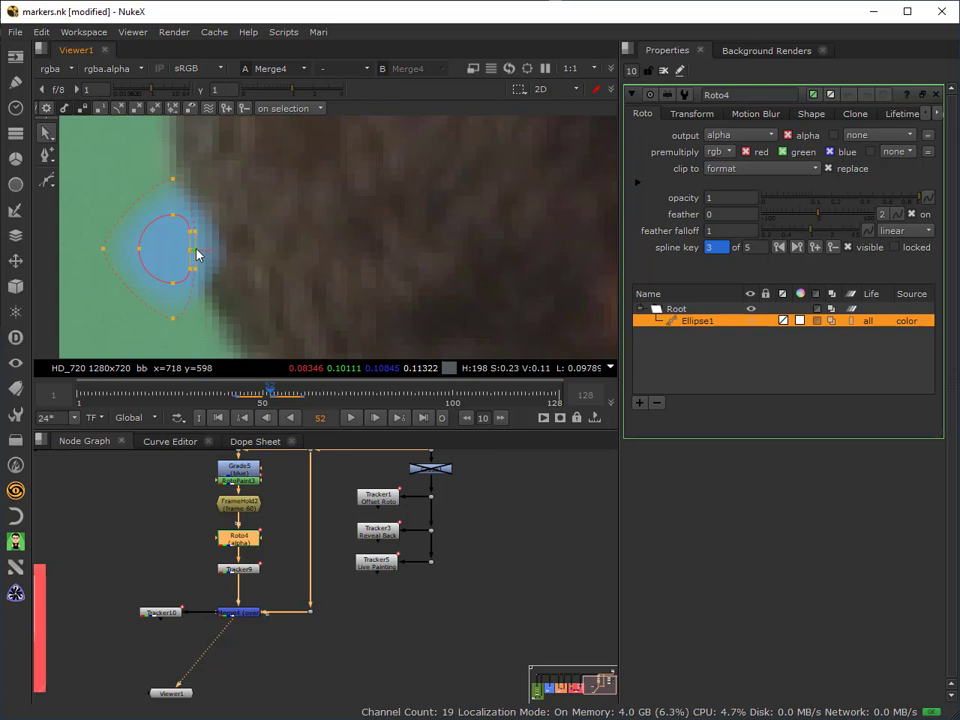
Select all of Ellipse1's points at frame 52, and rotate and reposition the shape to follow the slanted hair edge
left_click_drag(210, 328, 98, 172)
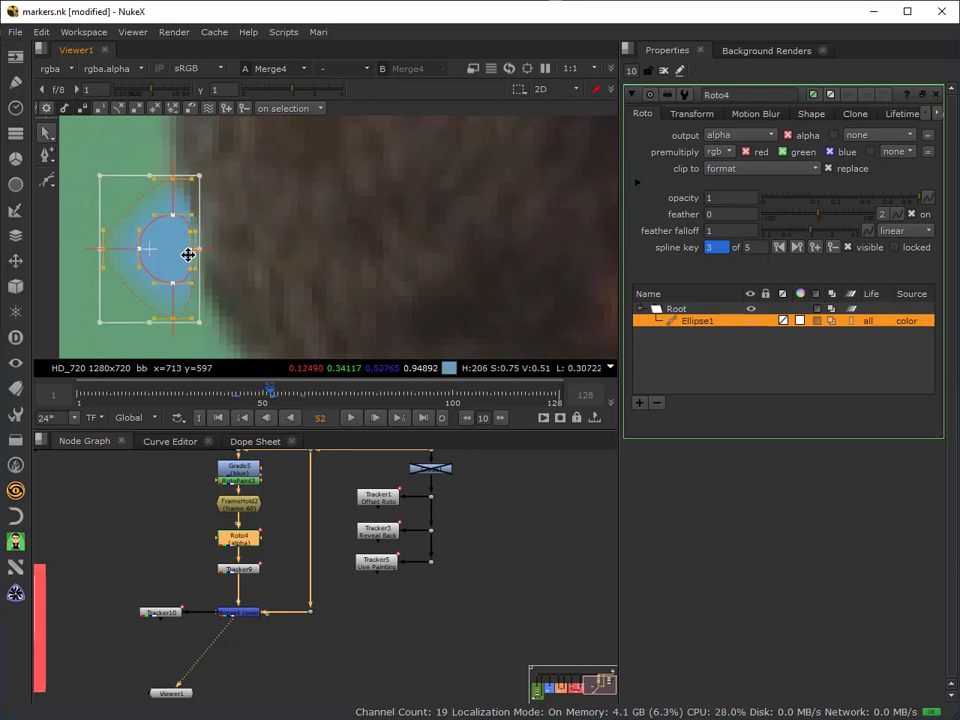
left_click_drag(159, 253, 120, 246)
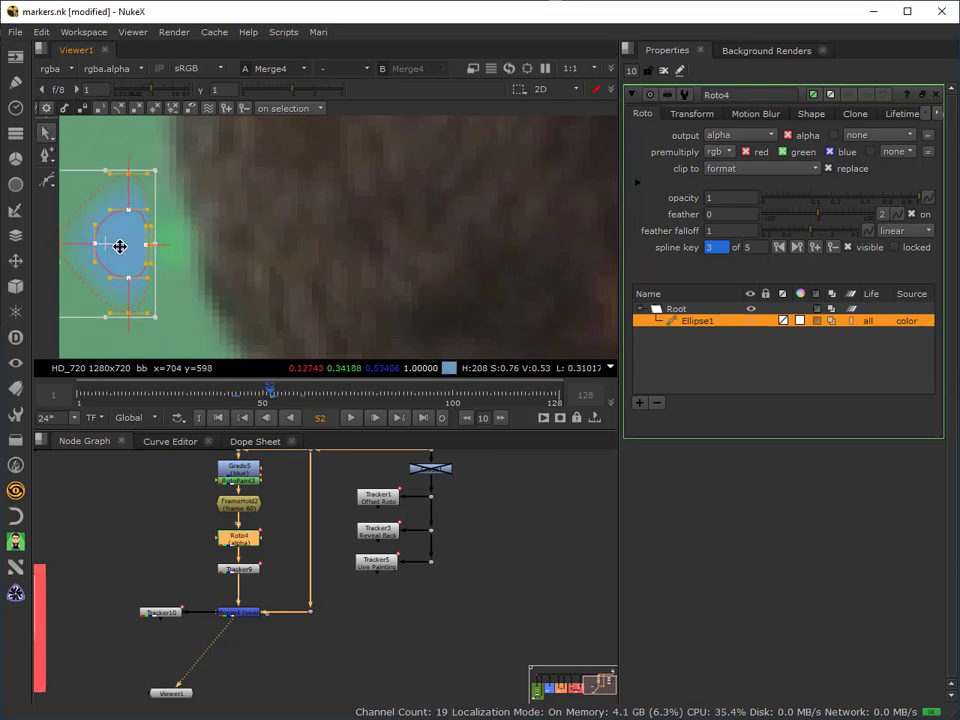
left_click_drag(163, 328, 181, 330)
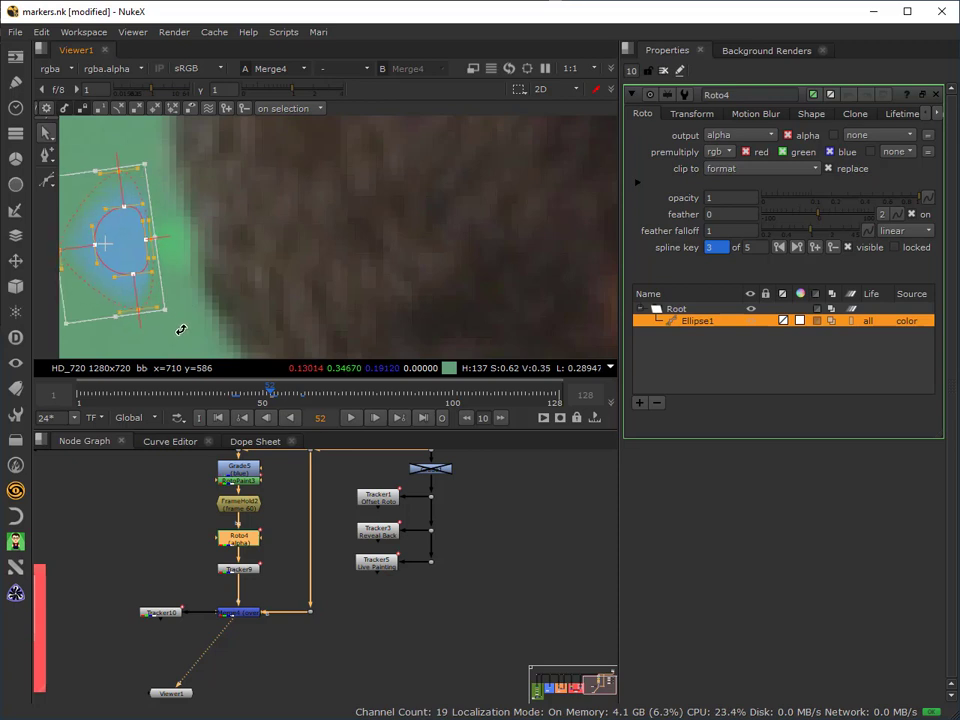
left_click_drag(110, 246, 143, 255)
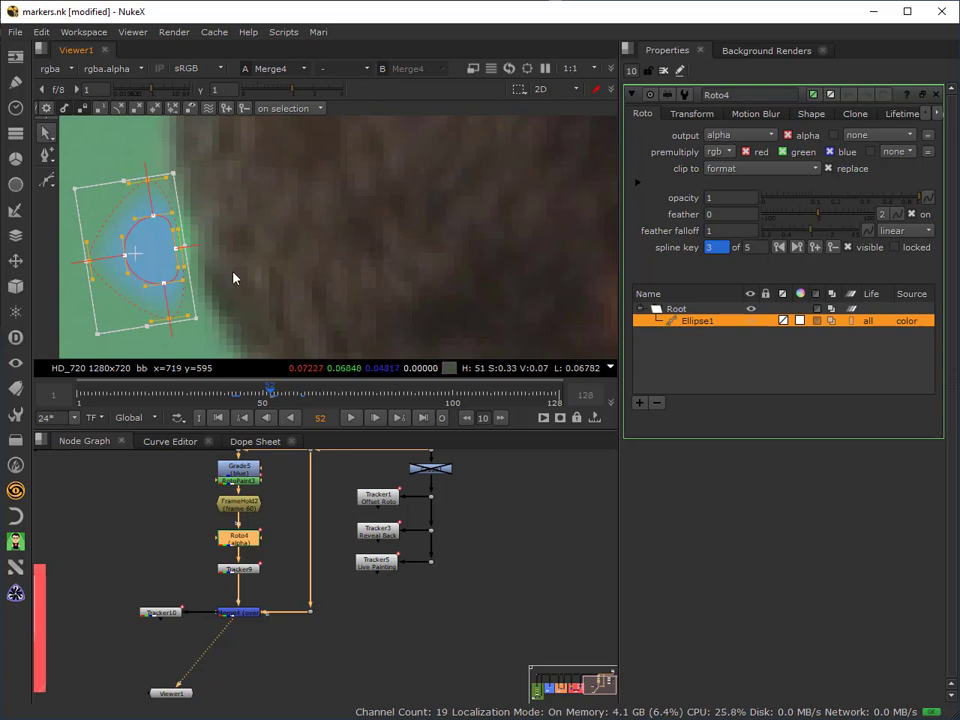
Nudge the whole Ellipse1 shape slightly toward the back of the head at frame 52
scroll(234, 278, "down", 3)
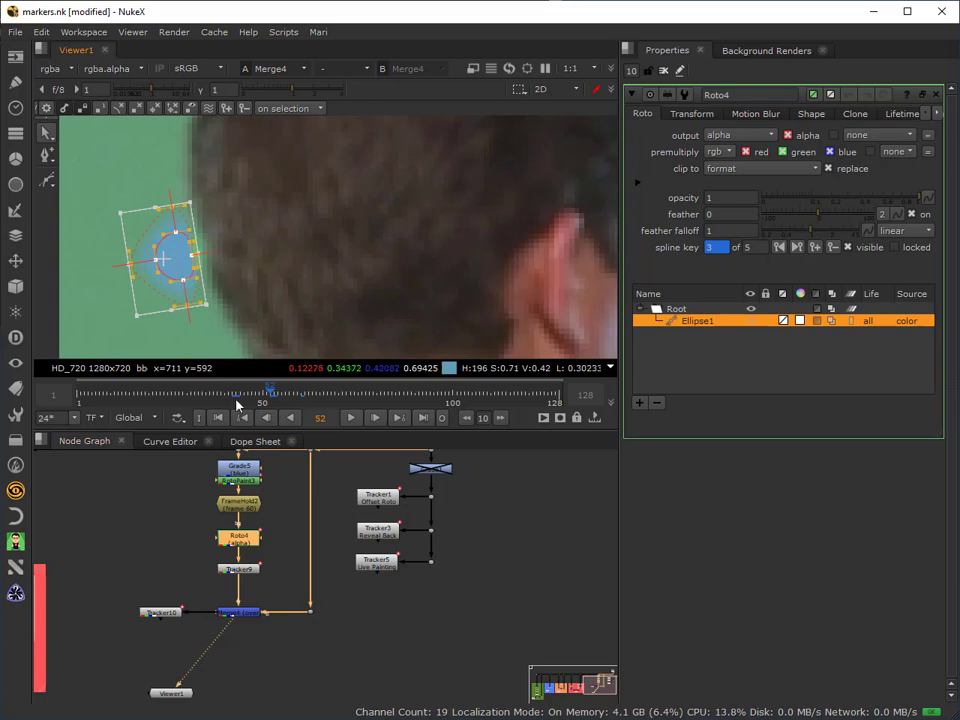
mouse_move(274, 394)
left_mouse_down()
mouse_move(257, 394)
mouse_move(291, 403)
mouse_move(273, 410)
left_mouse_up()
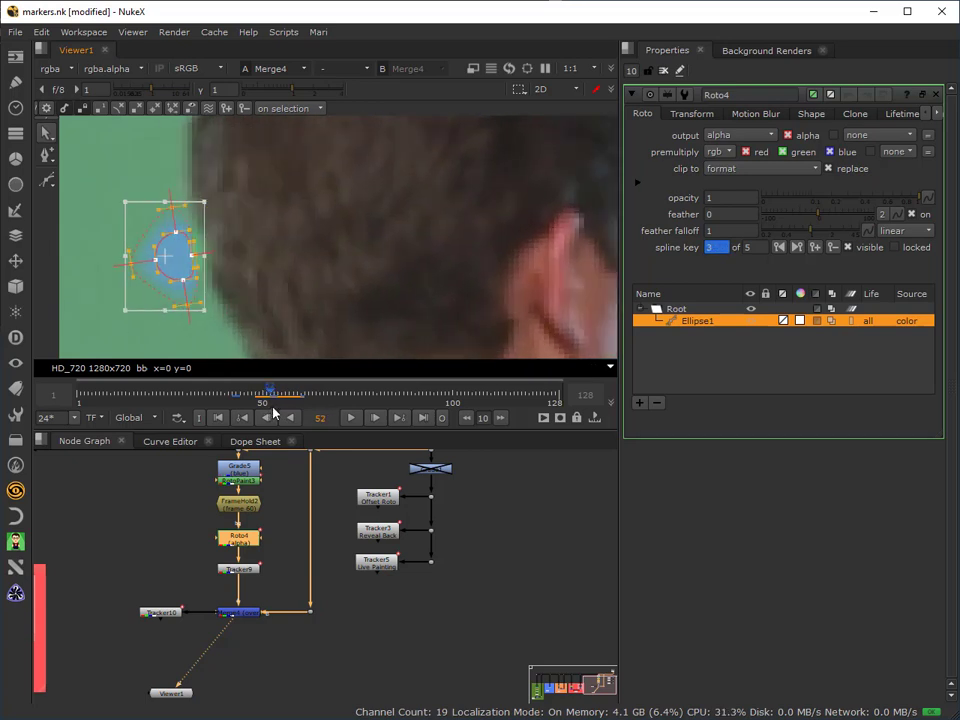
left_click_drag(171, 257, 174, 259)
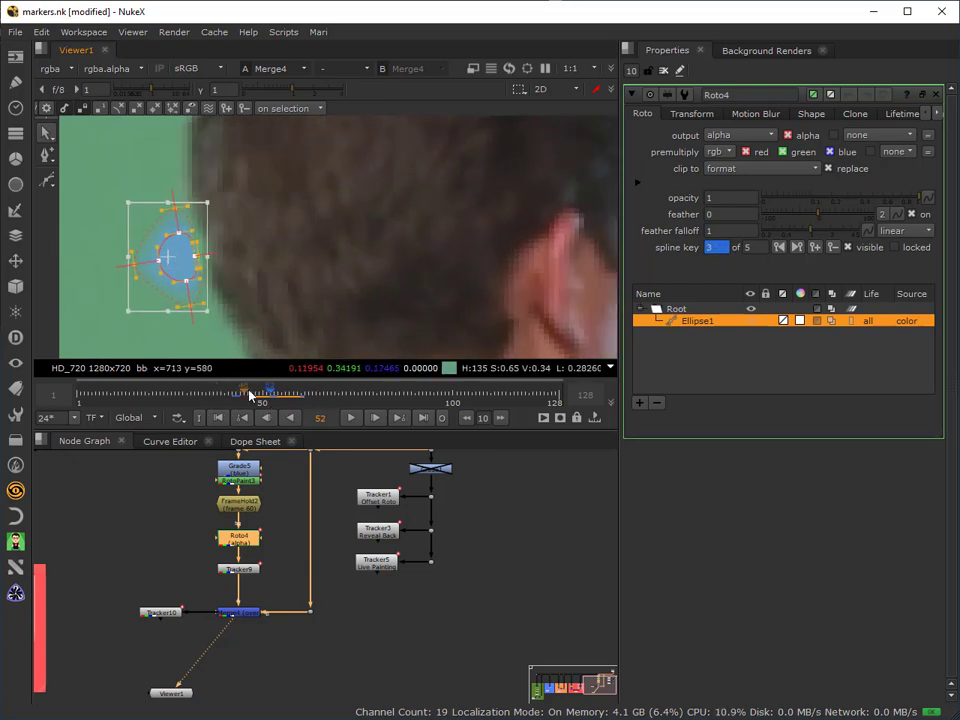
Pull Ellipse1's head-side point and feather back out over the hair at frames 44 and 51, restoring the full round shape
left_click_drag(280, 393, 257, 407)
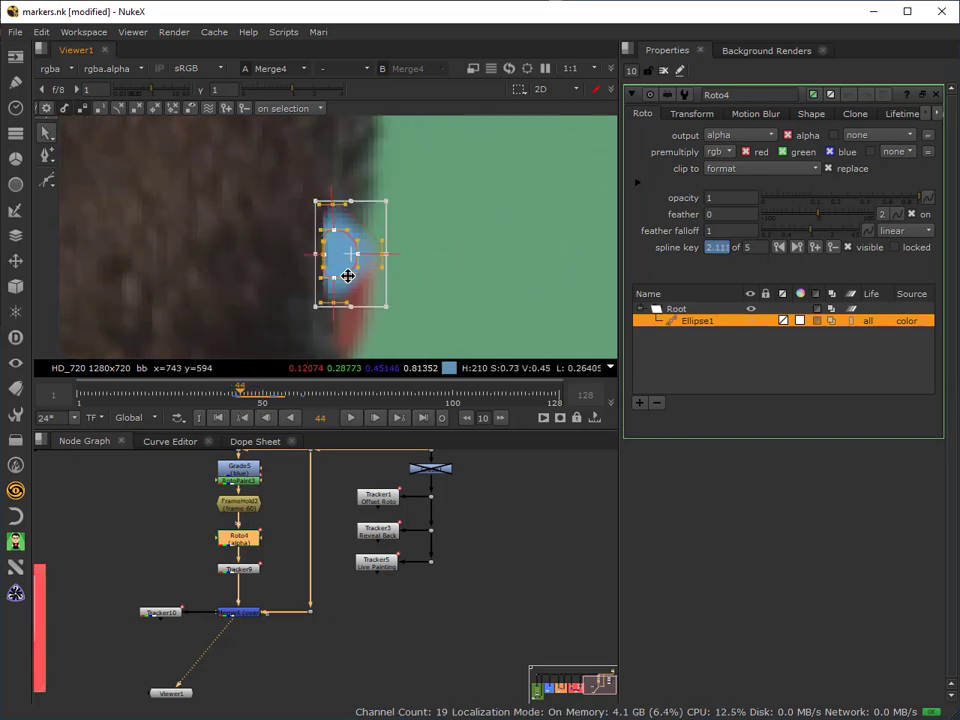
mouse_move(321, 255)
left_mouse_down()
mouse_move(296, 255)
mouse_move(313, 257)
left_mouse_up()
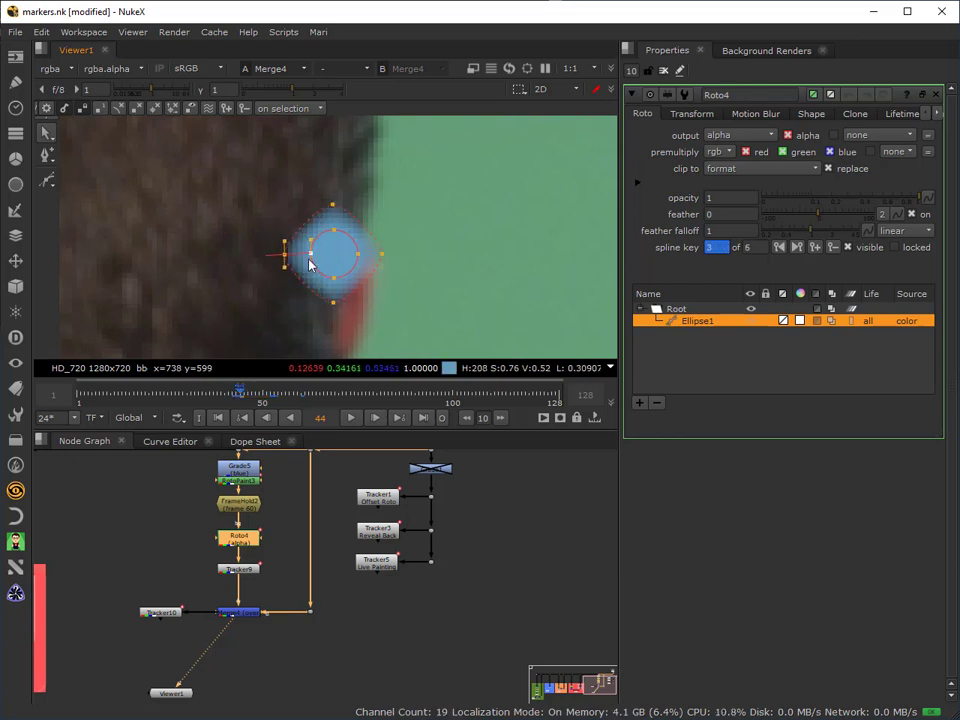
left_click_drag(242, 394, 277, 401)
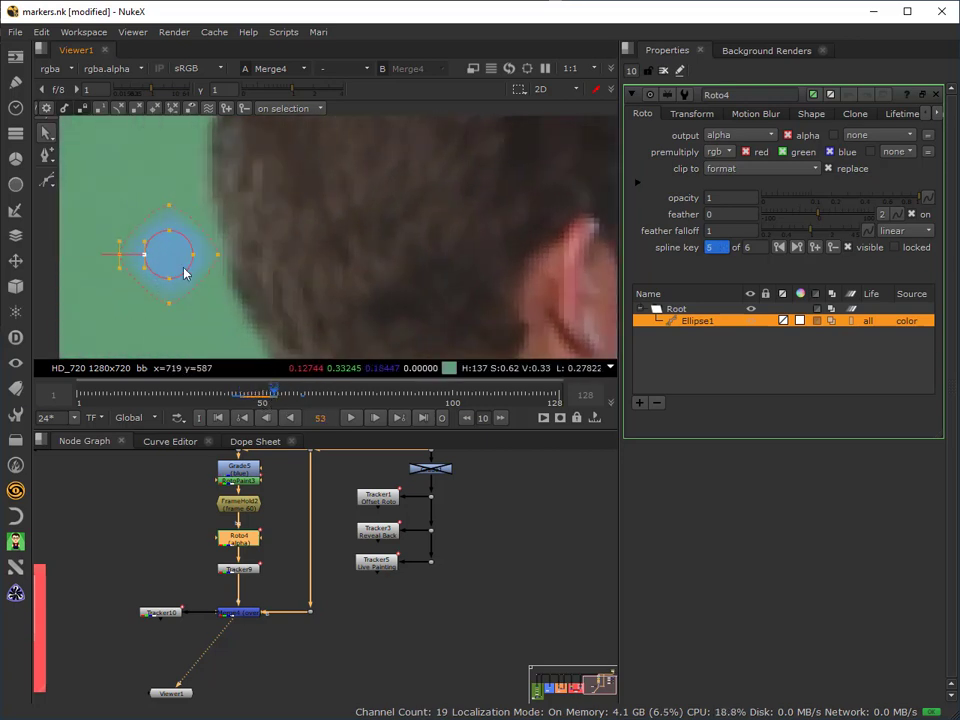
left_click(272, 392)
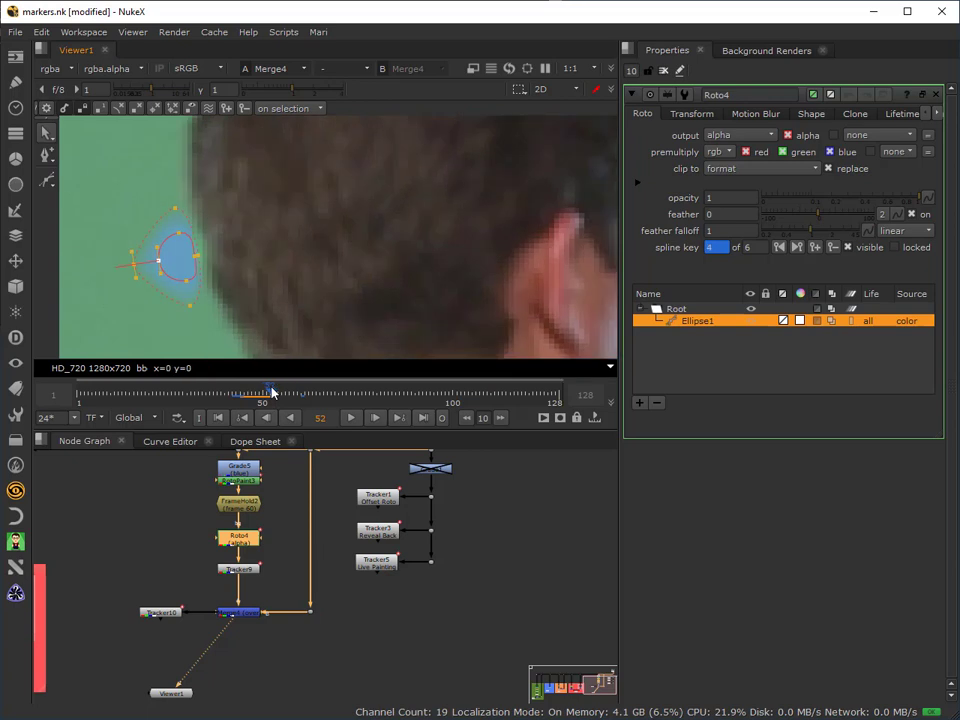
left_click(267, 392)
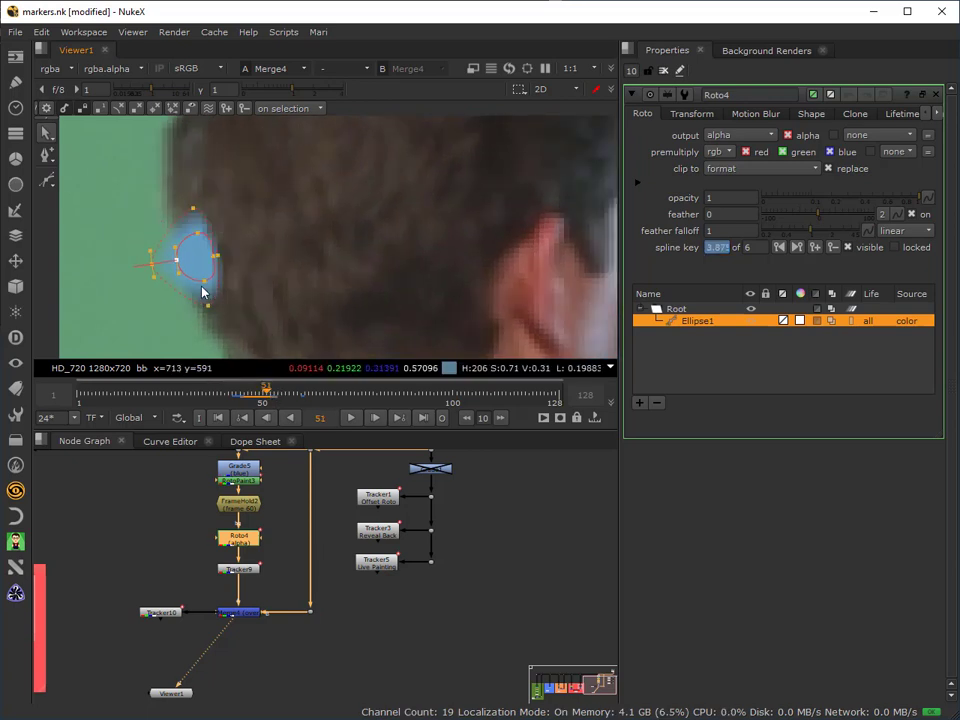
left_click_drag(235, 262, 224, 261)
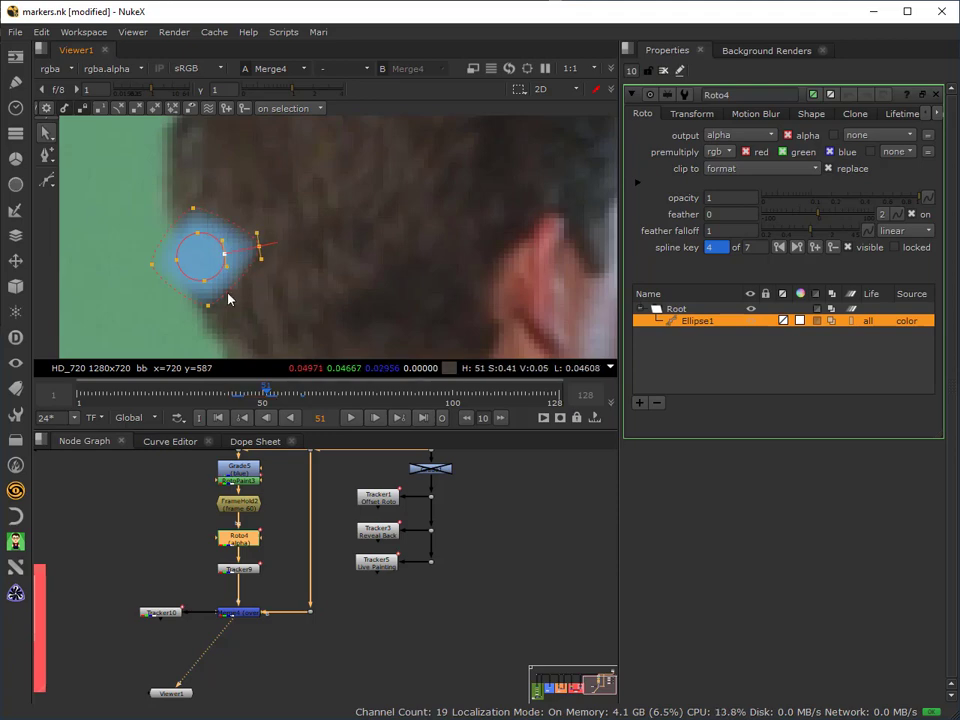
Pull Ellipse1's green-screen-side point and feather inward, toward the hair edge, at frames 51 and 44
mouse_move(268, 393)
left_mouse_down()
mouse_move(242, 395)
mouse_move(268, 399)
left_mouse_up()
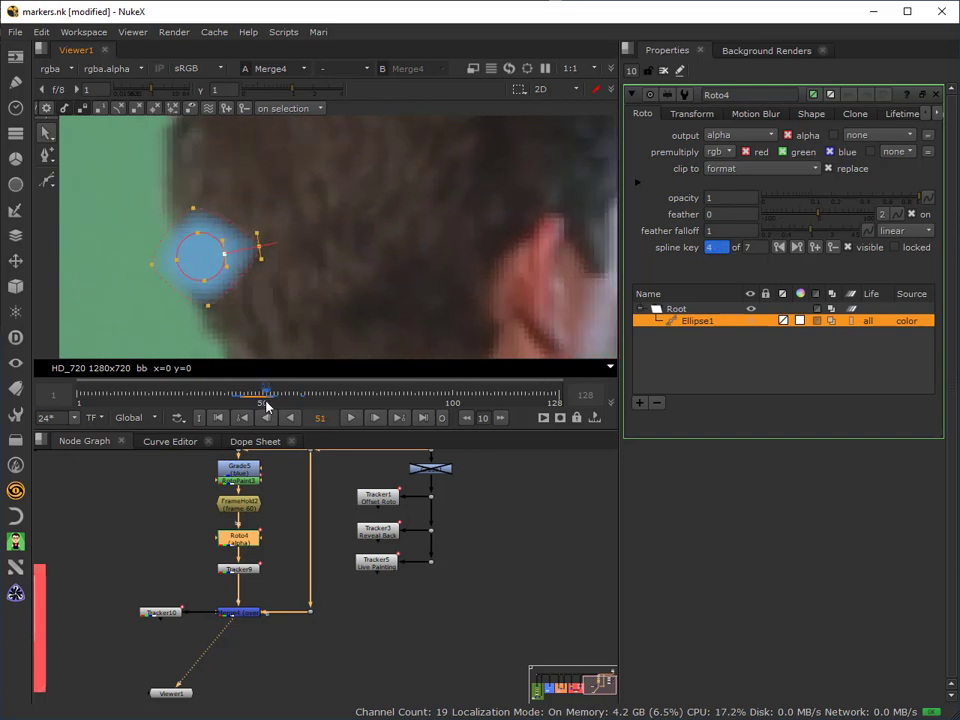
left_click(160, 264)
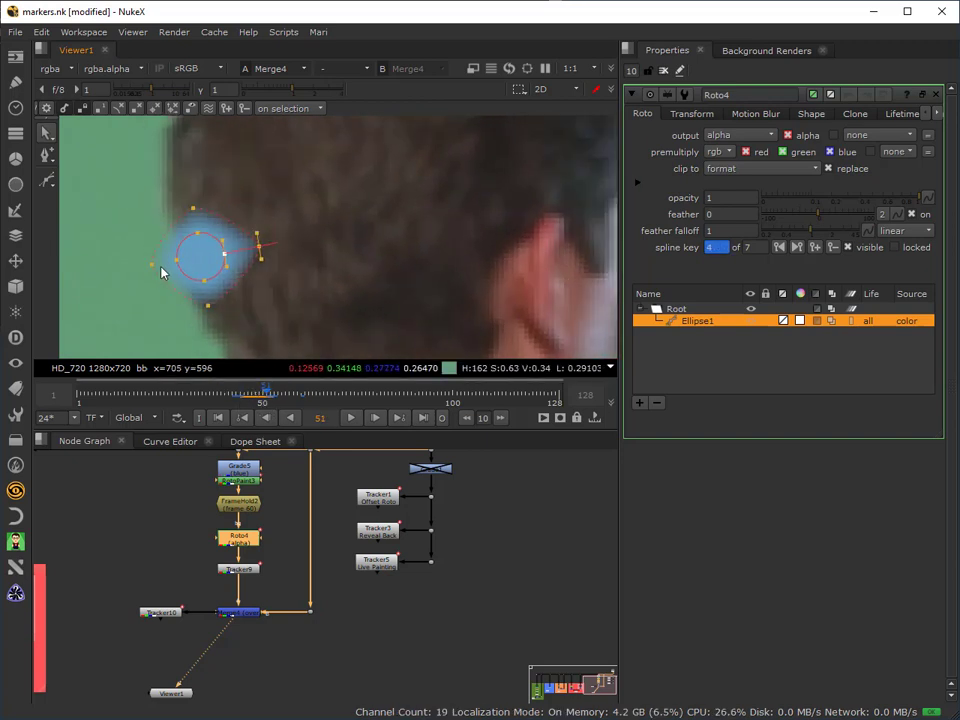
left_click_drag(160, 272, 190, 270)
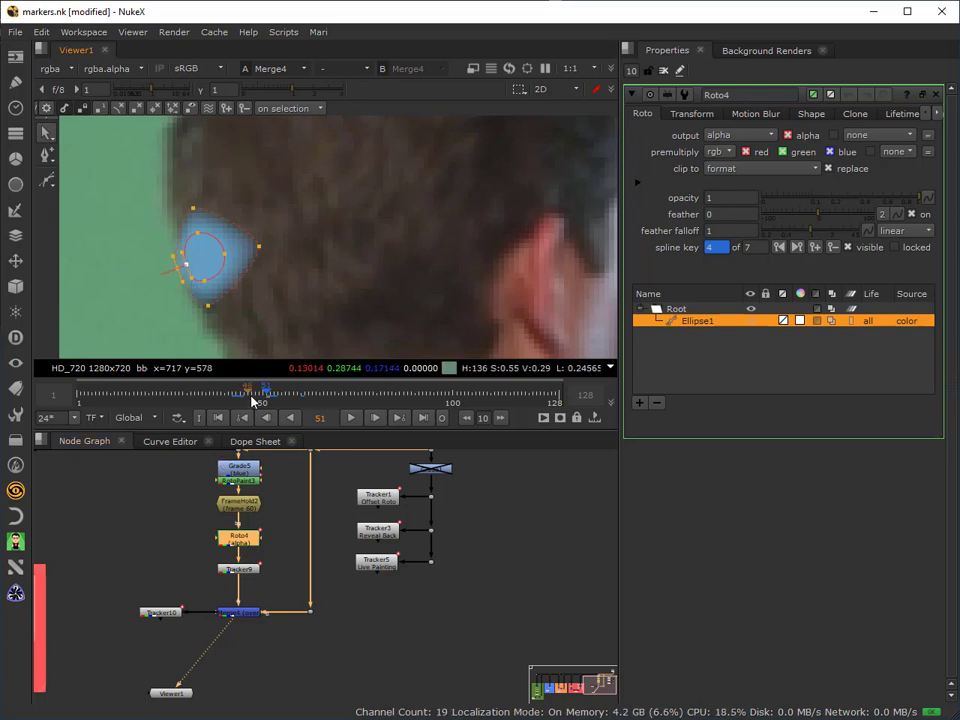
left_click_drag(266, 390, 240, 390)
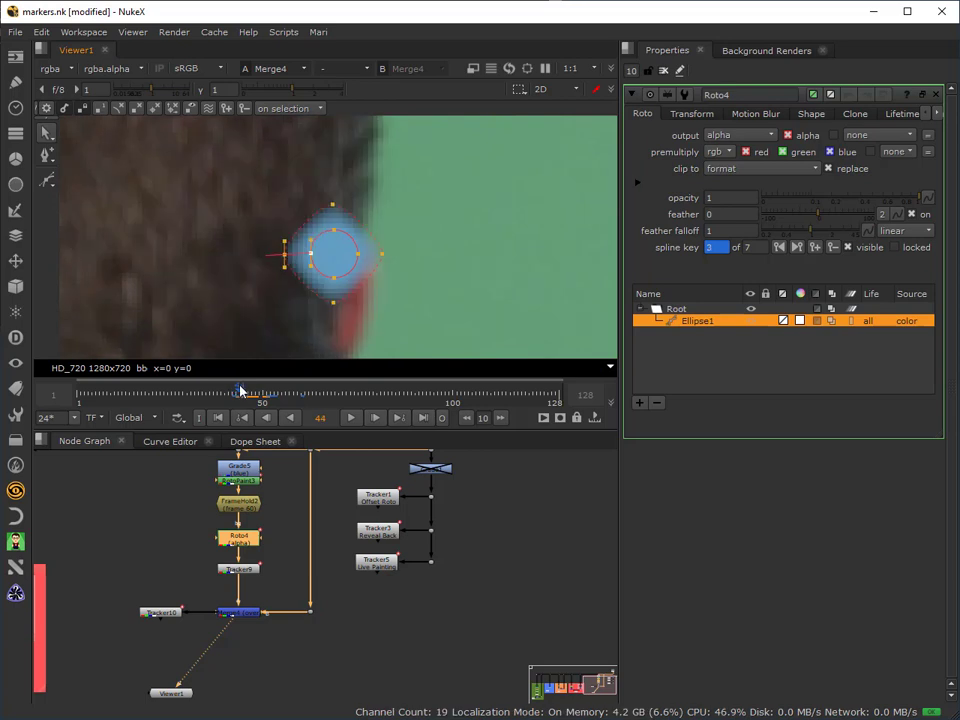
left_click(354, 256)
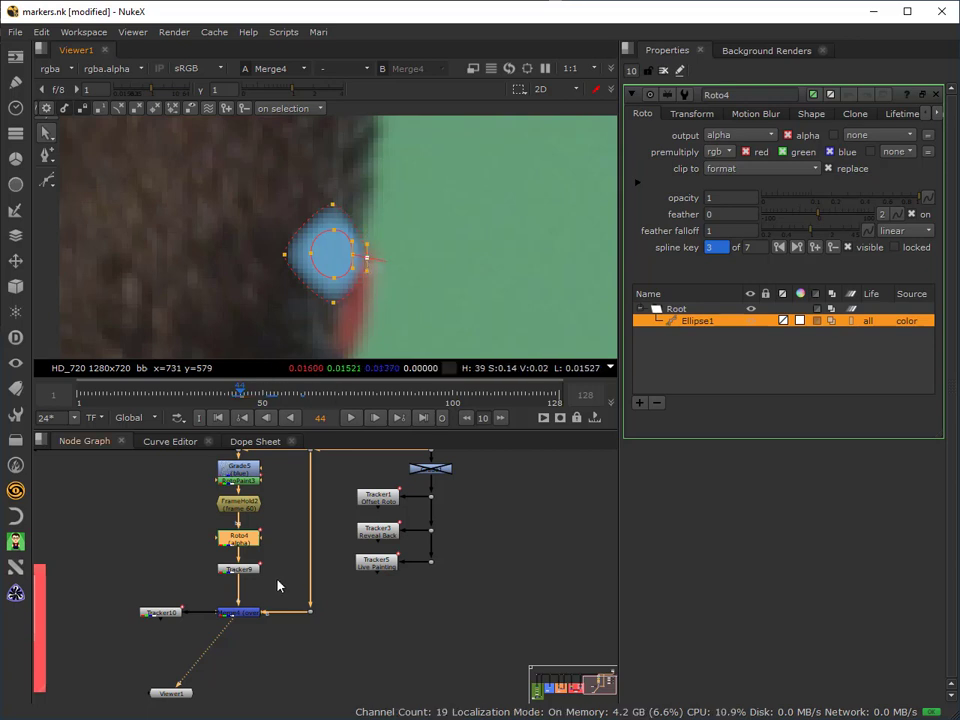
Connect Viewer1 to Tracker10 and disable the Grade5 node that tints the patch blue
left_click_drag(175, 688, 158, 622)
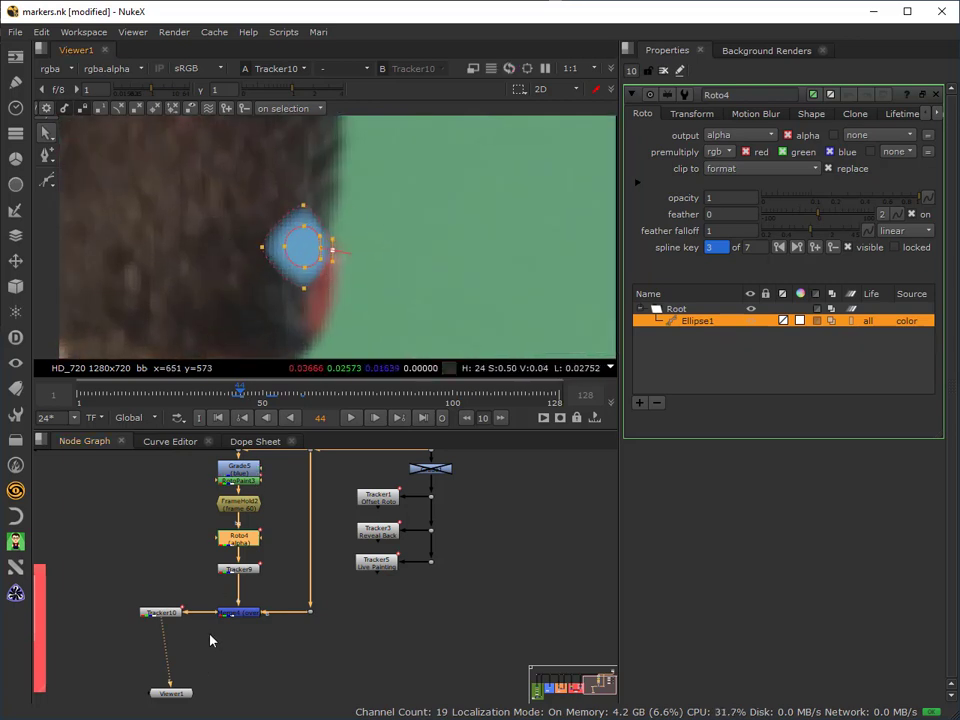
left_click(248, 481)
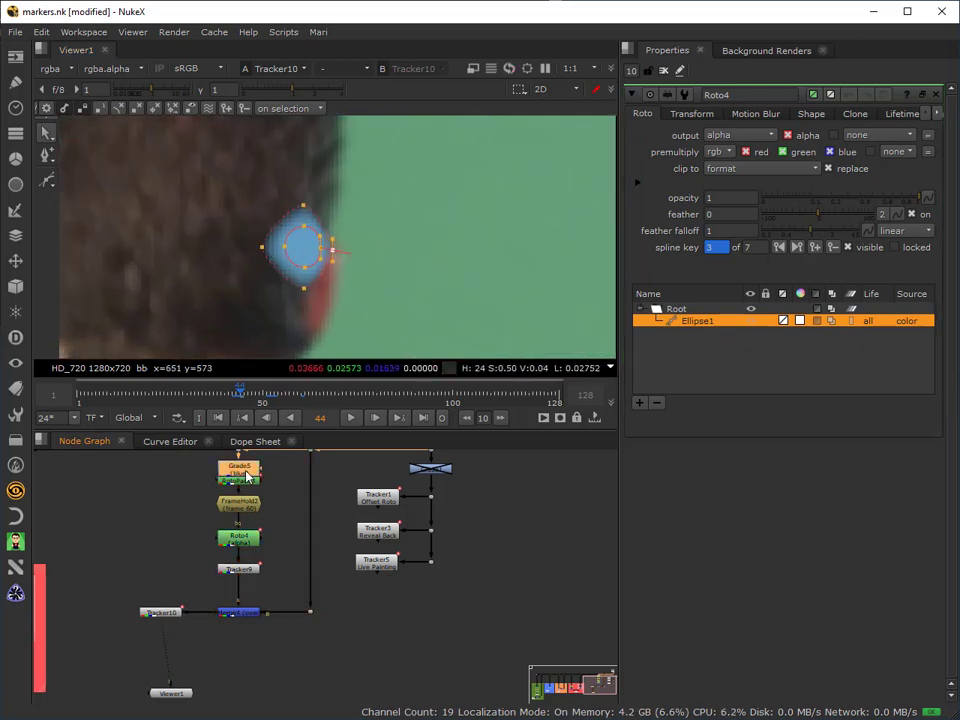
key("d")
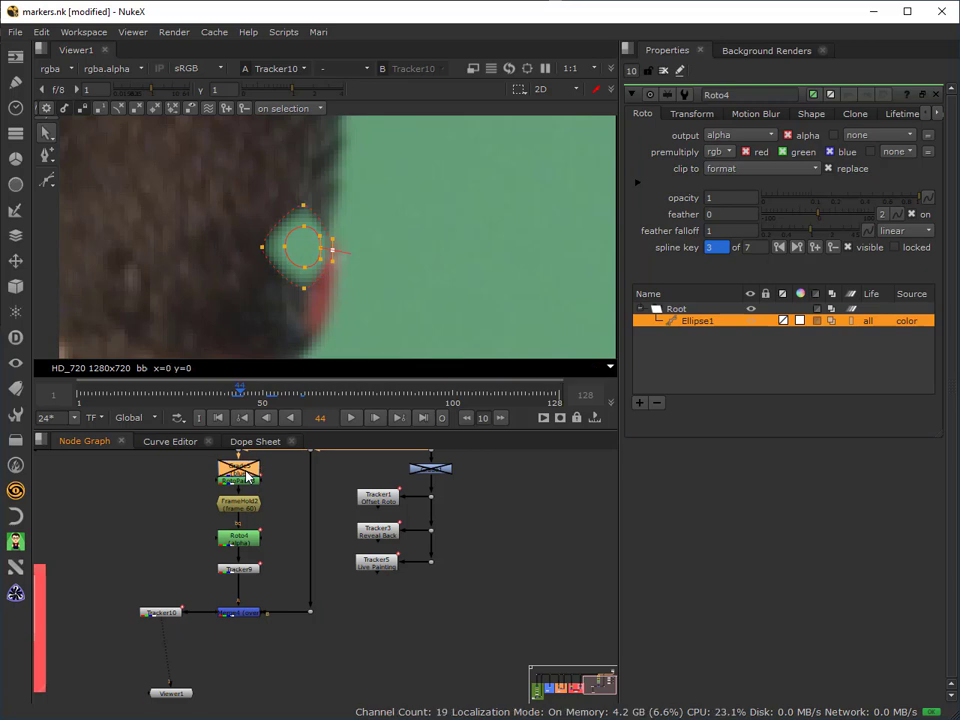
Play the patched shot from frame 1 to review how the patch behaves around the head
left_click(220, 419)
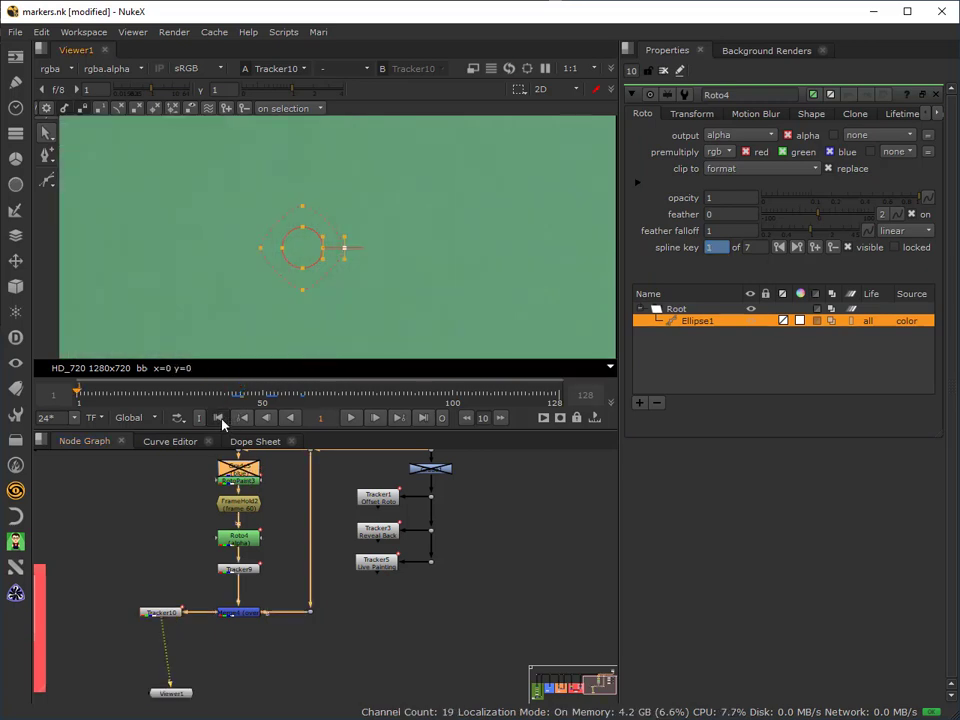
left_click(352, 419)
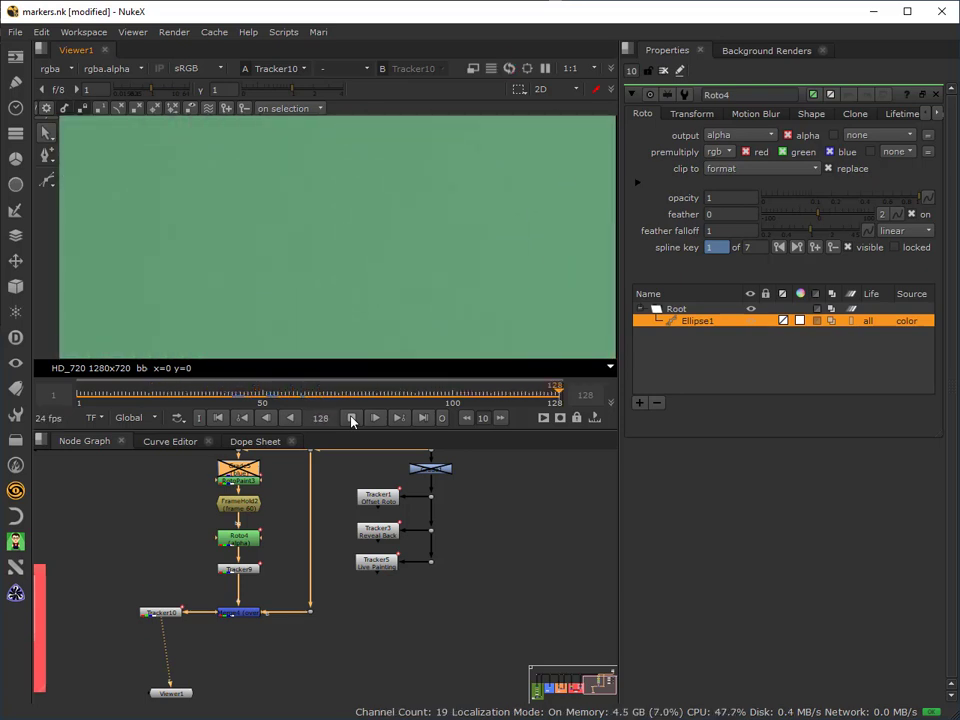
left_click(351, 419)
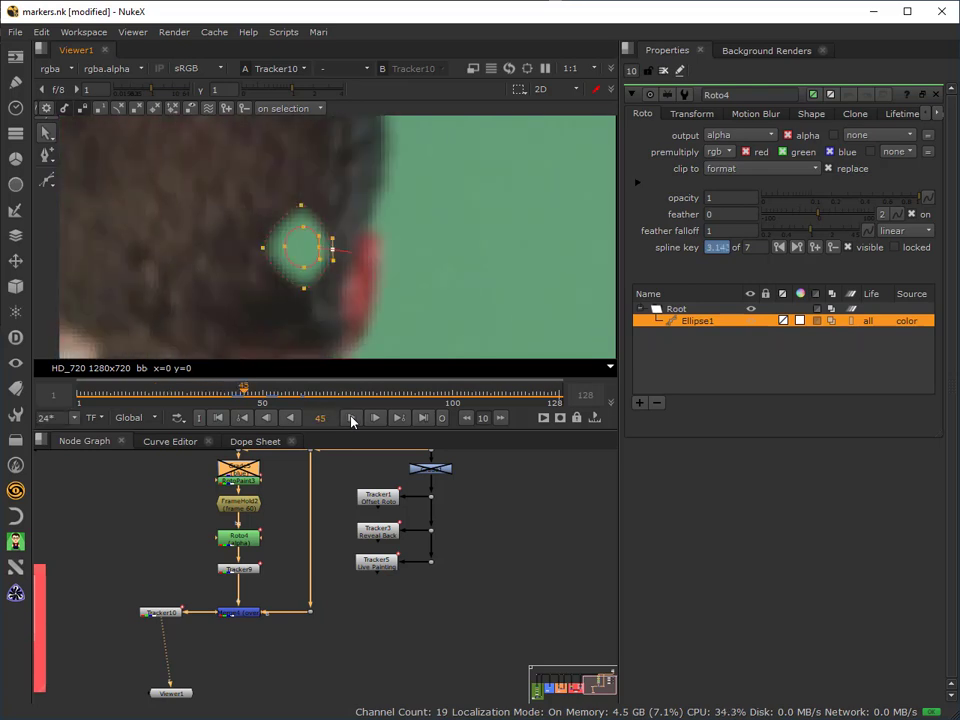
Set keyframes on Ellipse1's opacity at a value of 1 on frames 43 and 52
mouse_move(247, 397)
left_mouse_down()
mouse_move(225, 396)
mouse_move(239, 397)
left_mouse_up()
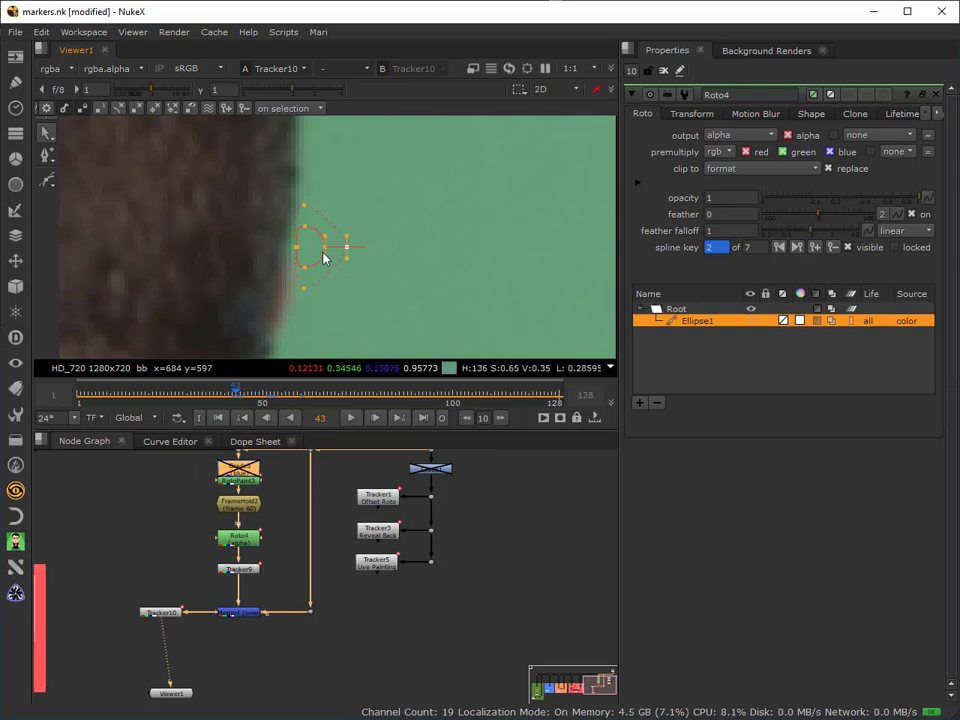
right_click(727, 197)
left_click(750, 205)
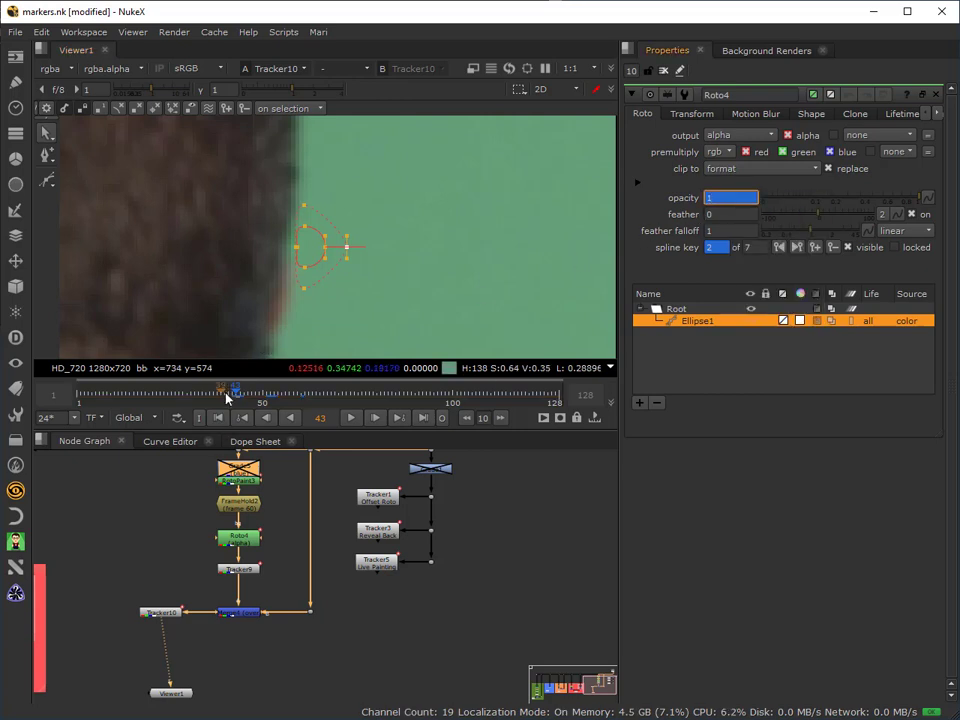
left_click_drag(226, 397, 271, 400)
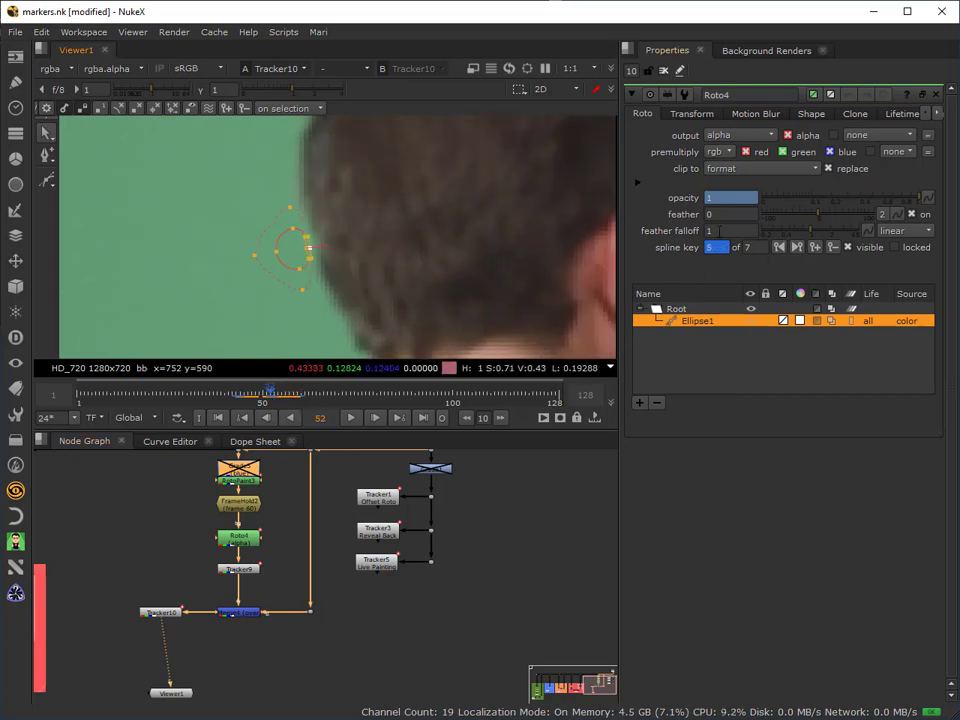
right_click(736, 199)
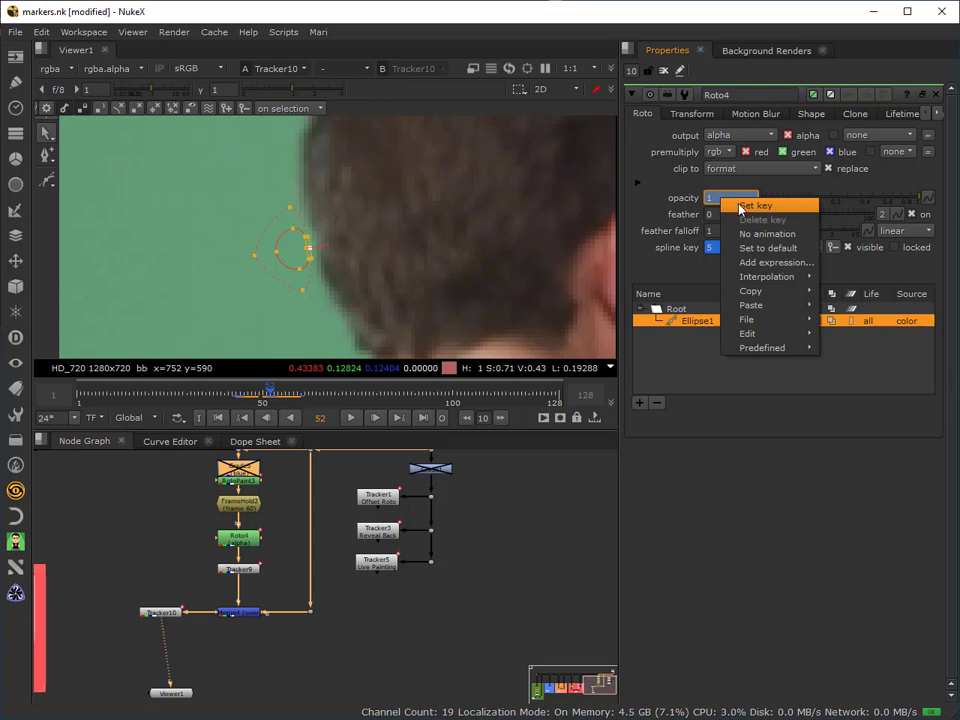
left_click(752, 206)
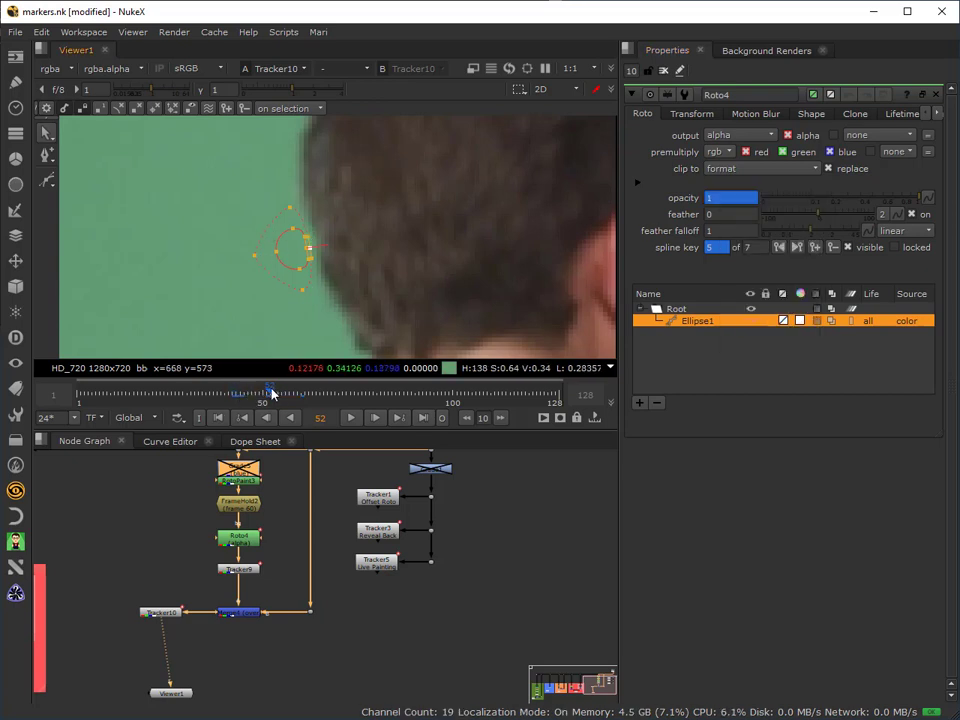
Set Ellipse1's opacity to 0 at frames 44 and 51, and compare frame 44 with frame 43
left_click_drag(271, 392, 241, 400)
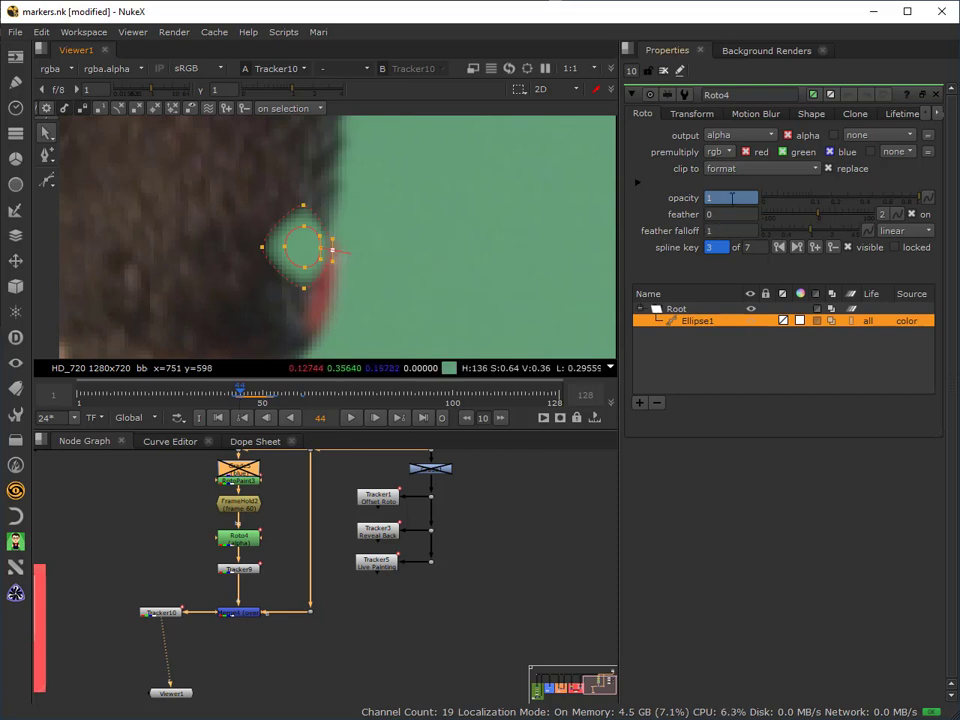
left_click_drag(912, 203, 707, 214)
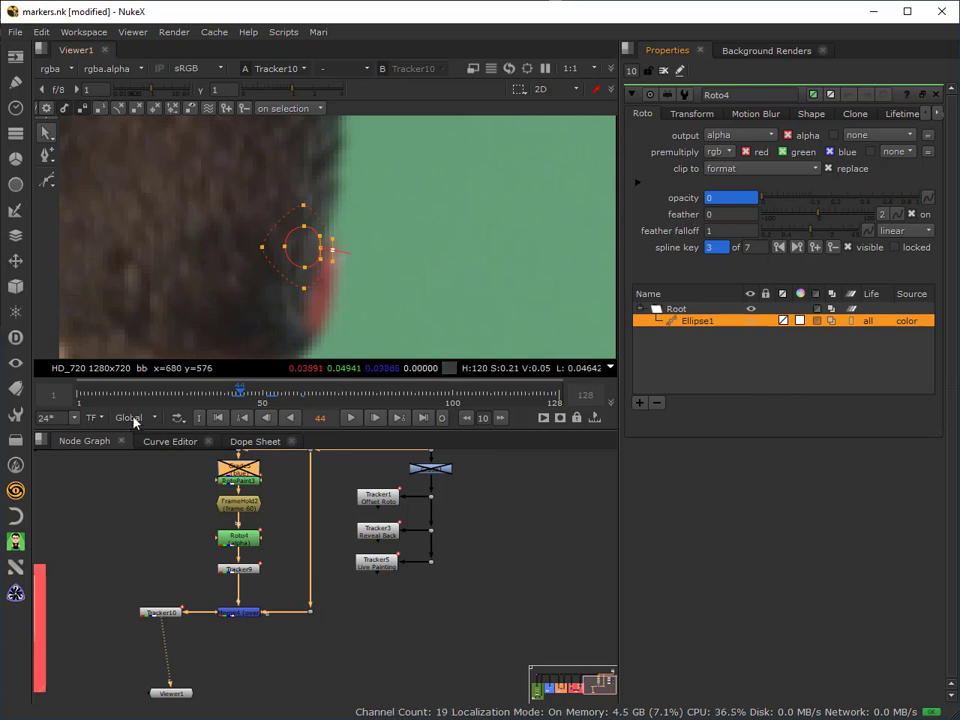
left_click_drag(241, 390, 270, 400)
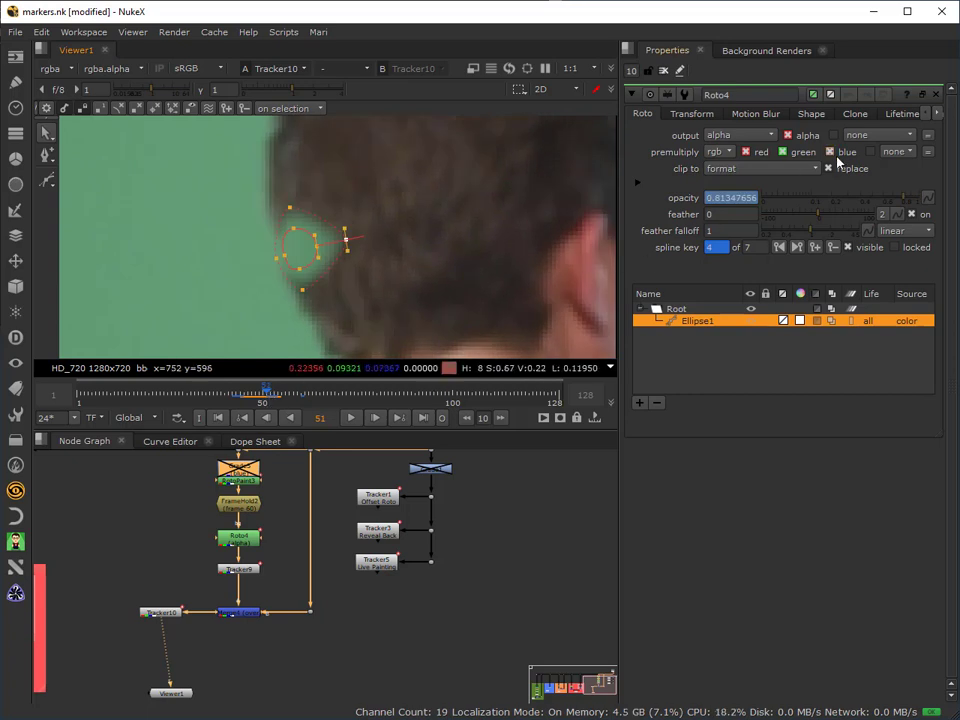
left_click_drag(900, 197, 703, 214)
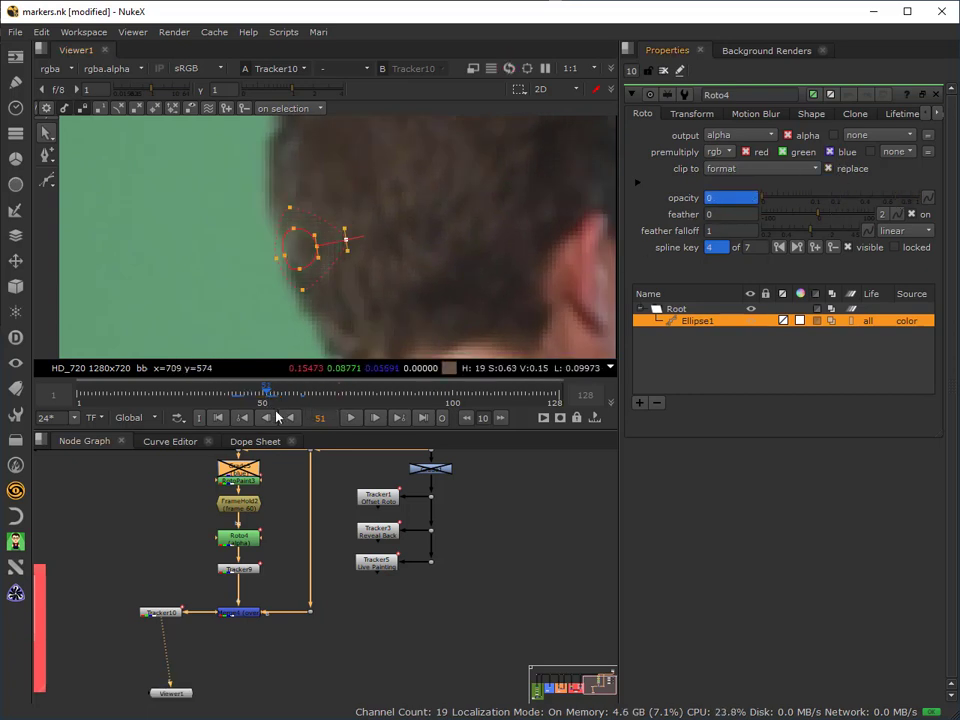
left_click_drag(268, 394, 240, 417)
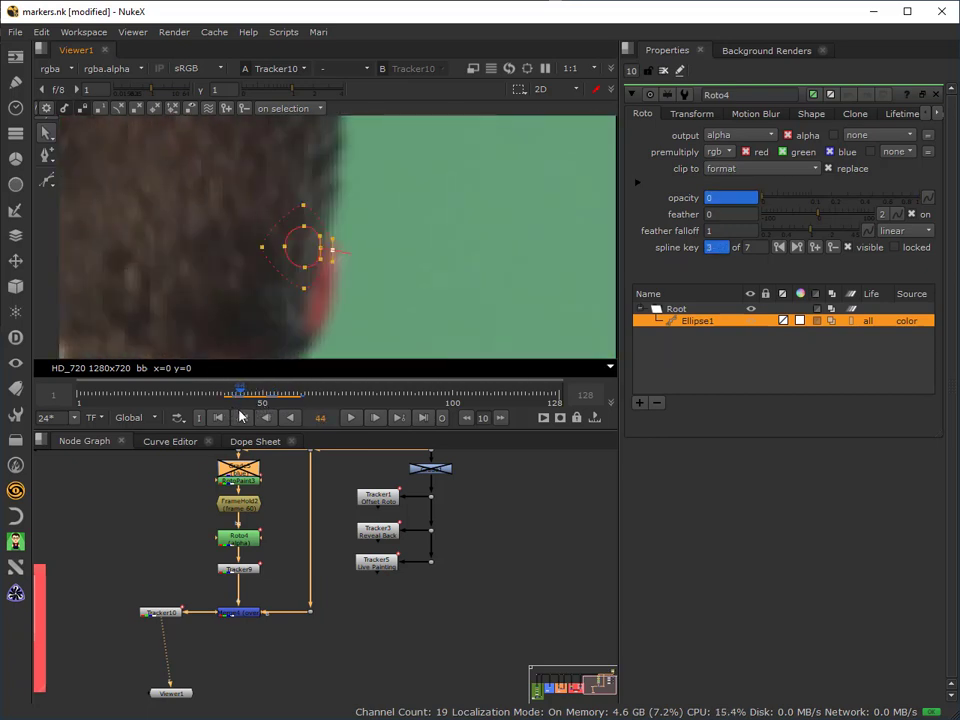
left_click(240, 417)
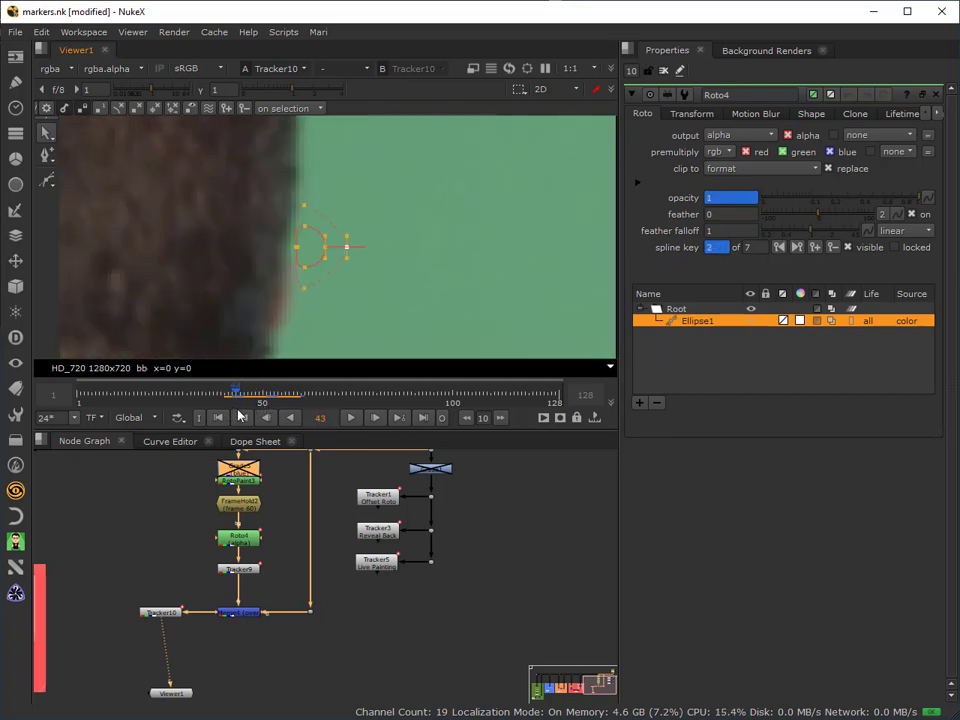
Close all node properties, play the cleaned shot from frame 1, and check the frames around 42
left_click(664, 71)
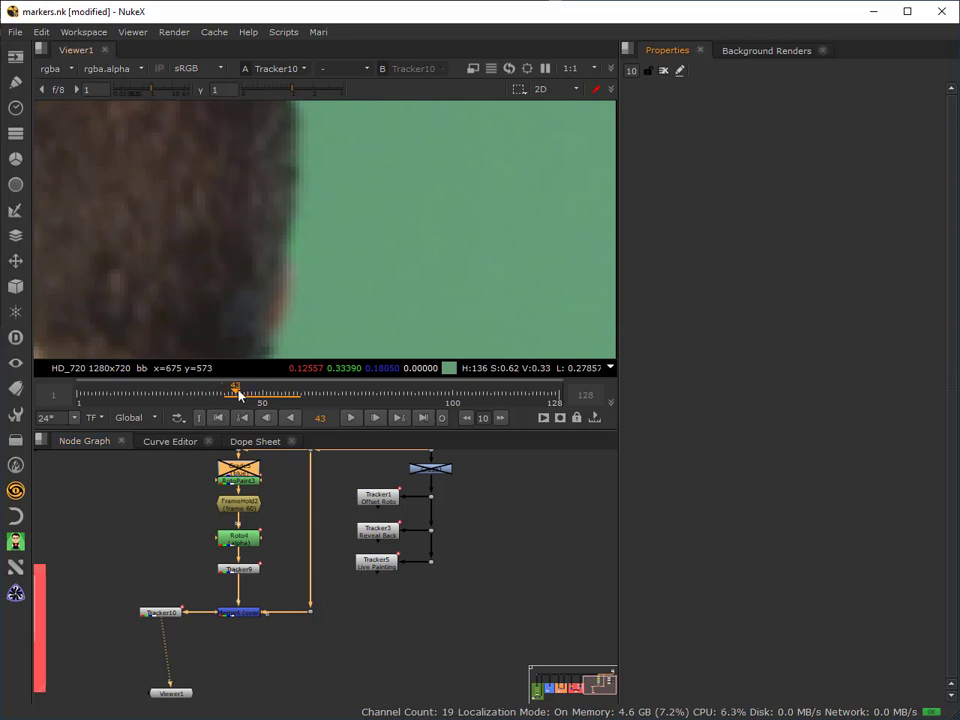
left_click(218, 419)
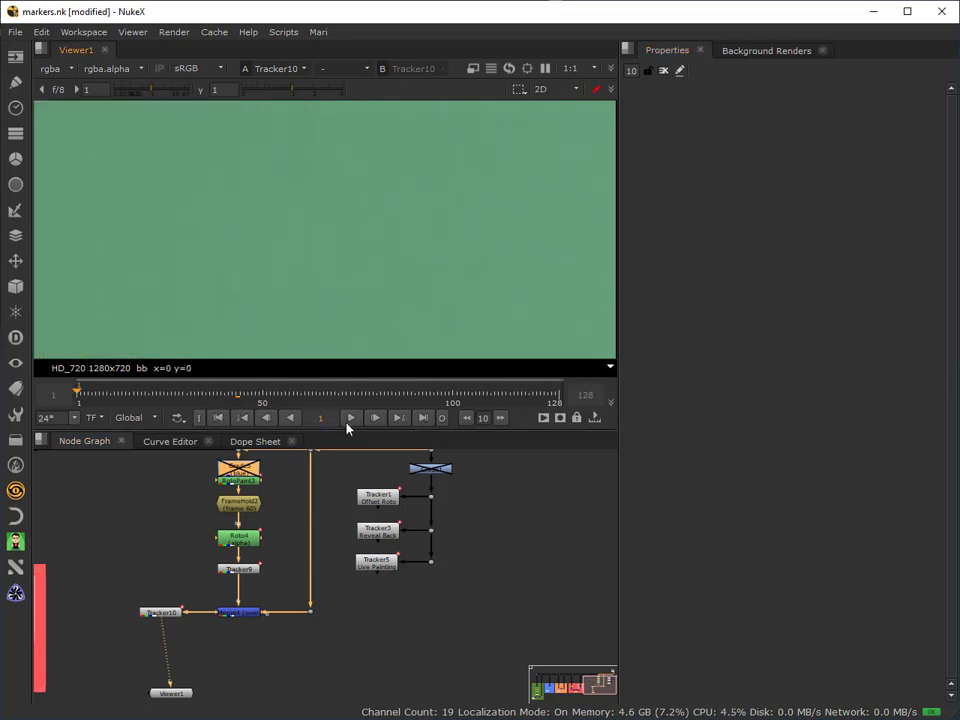
left_click(350, 419)
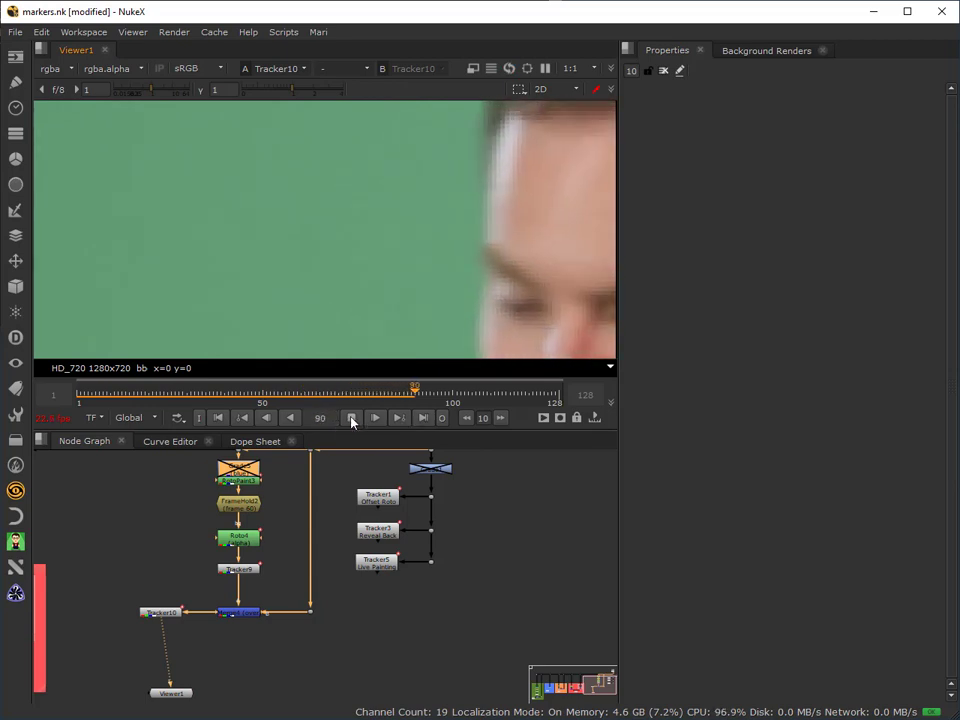
left_click(351, 421)
left_click_drag(313, 401, 234, 417)
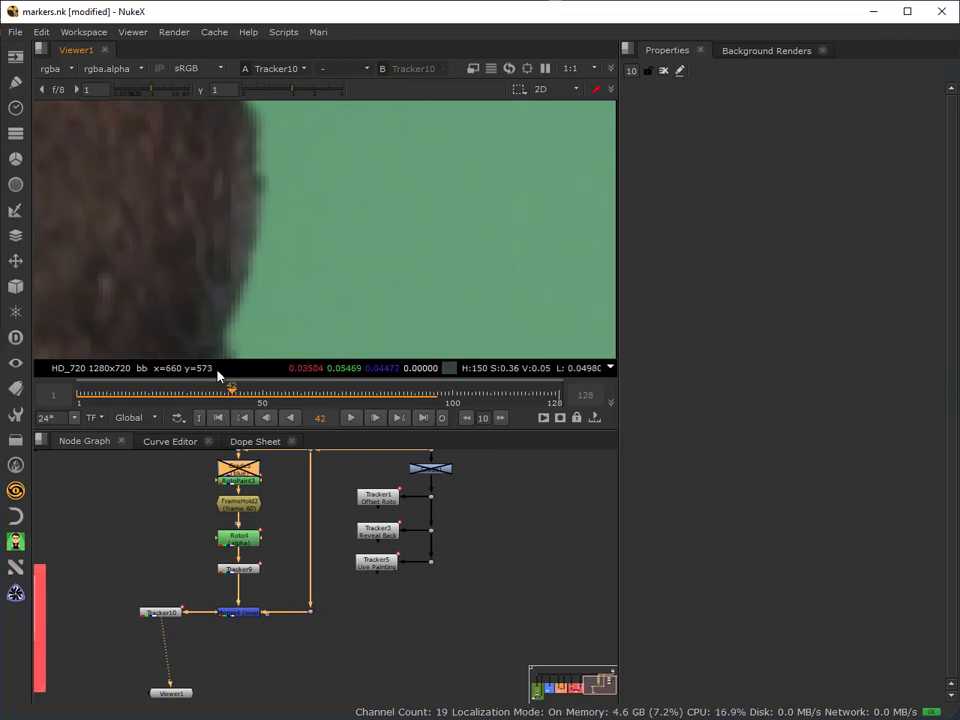
At frame 43, select all of Ellipse1's points in Roto4, nudge the mask slightly toward the head, and close the properties
left_click_drag(233, 394, 238, 396)
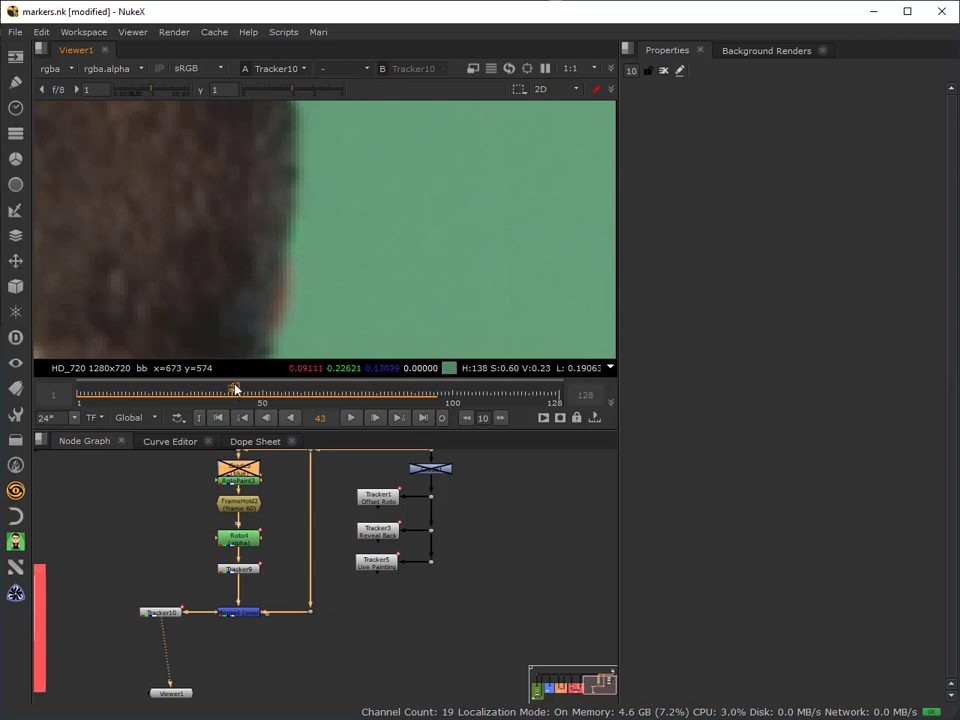
double_click(239, 536)
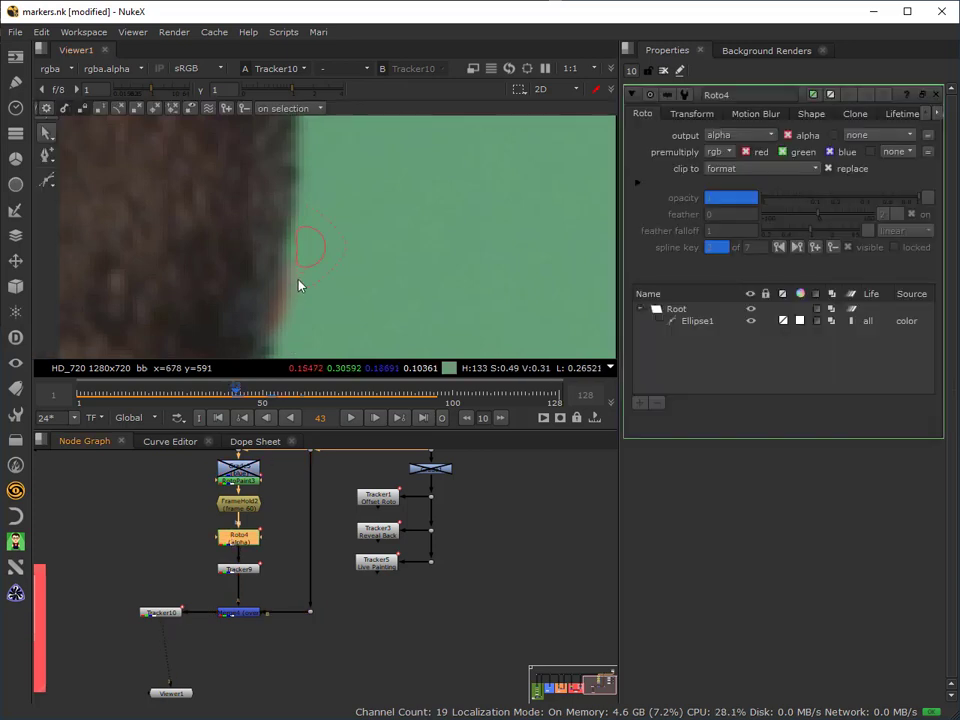
left_click_drag(358, 306, 286, 180)
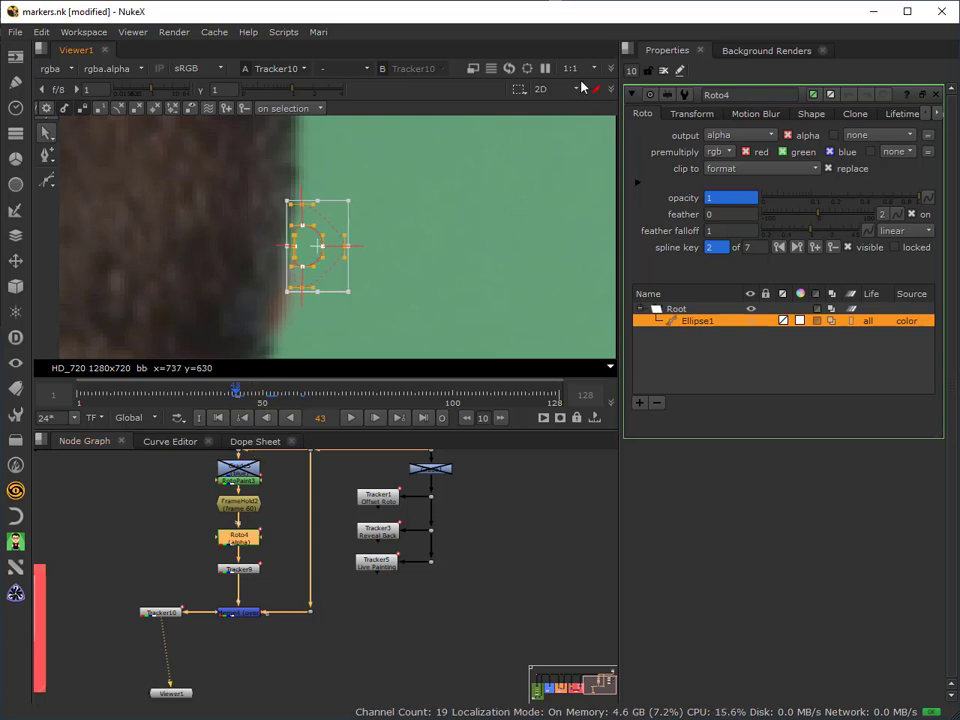
left_click(665, 70)
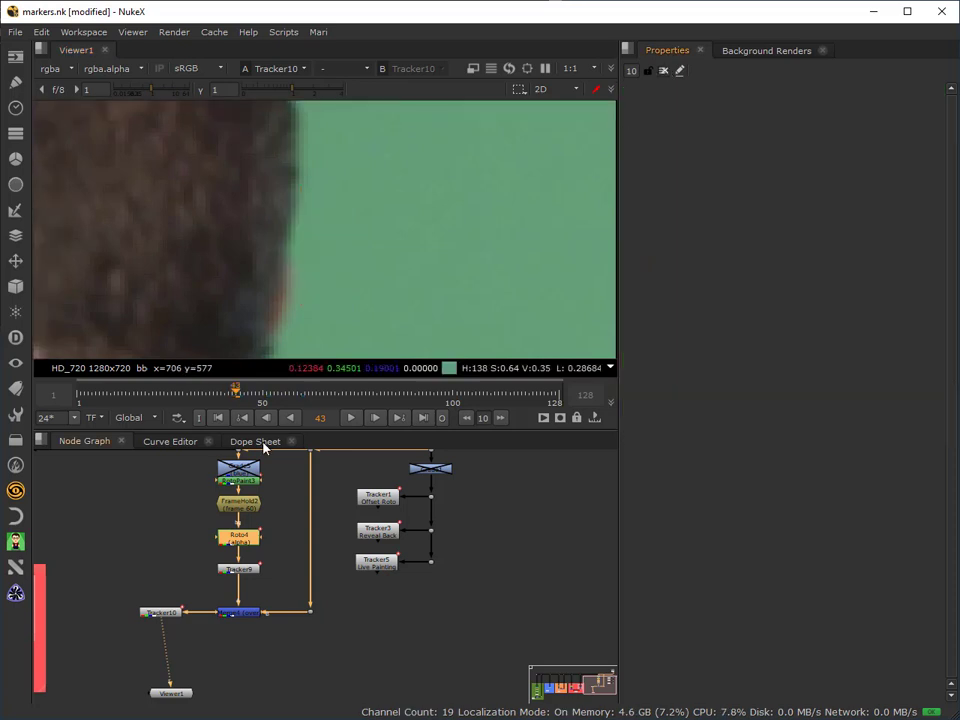
At frame 52, select all of Ellipse1's points in Roto4, nudge the mask slightly toward the back of the head, and close the properties
left_click_drag(234, 394, 271, 400)
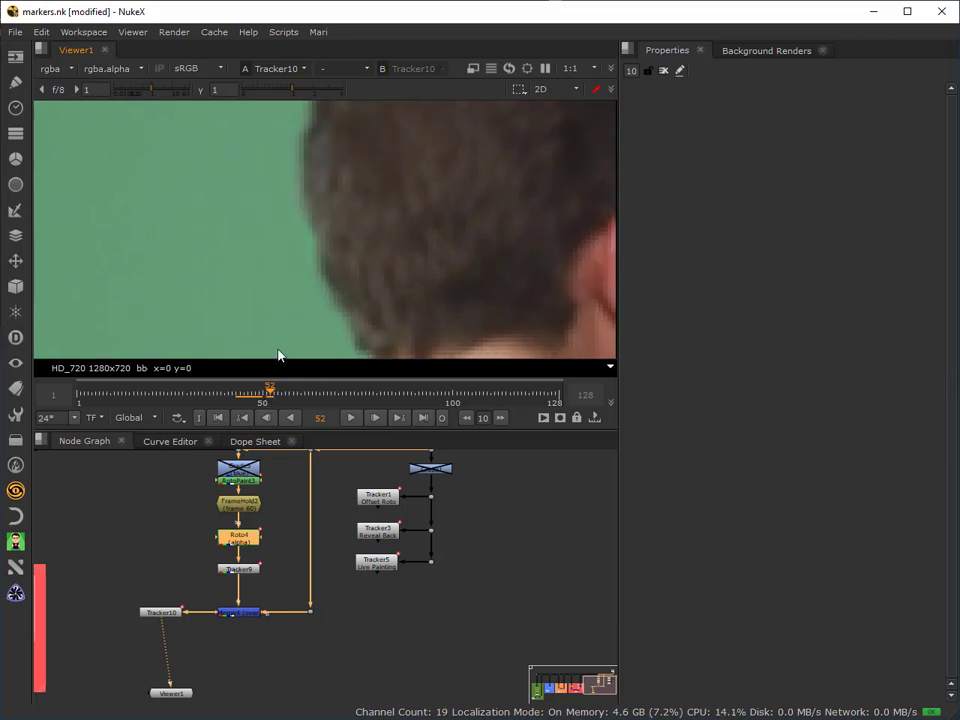
double_click(237, 540)
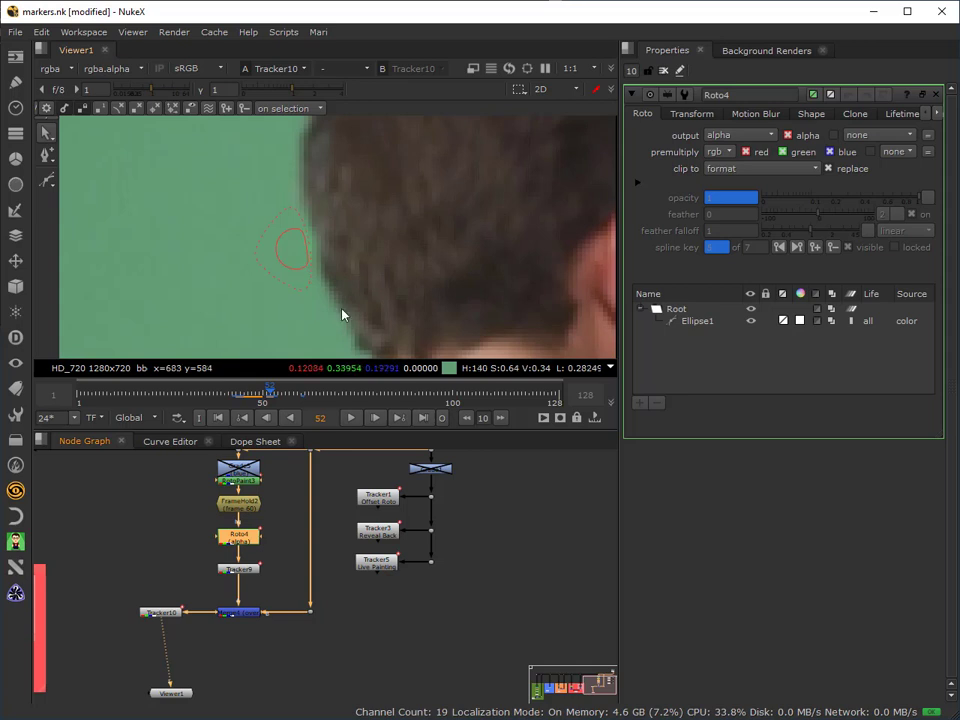
left_click_drag(343, 280, 238, 190)
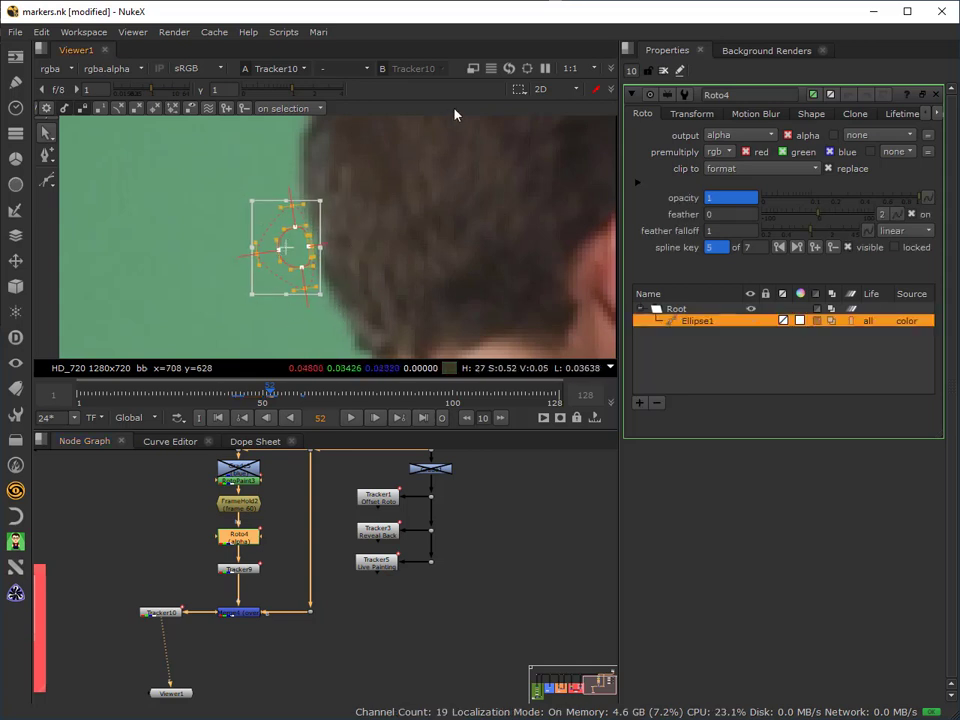
left_click(664, 71)
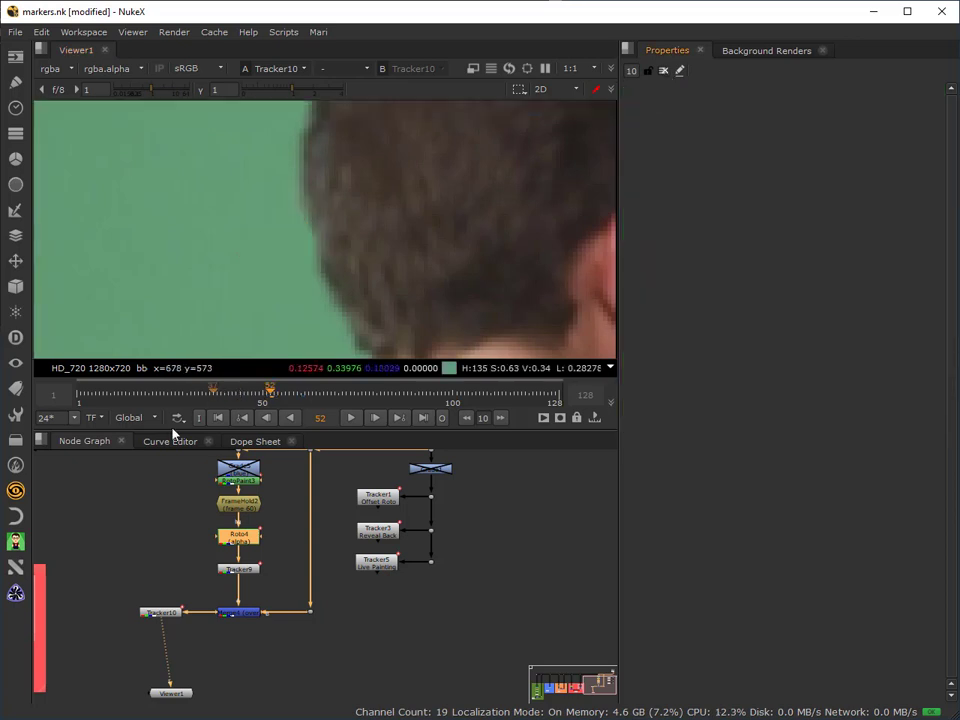
Review the patched shot in full frame, playing it from frame 50 and again from frame 1, and examine frame 48
mouse_move(266, 383)
left_mouse_down()
mouse_move(285, 399)
mouse_move(263, 396)
left_mouse_up()
scroll(275, 250, "down", 5)
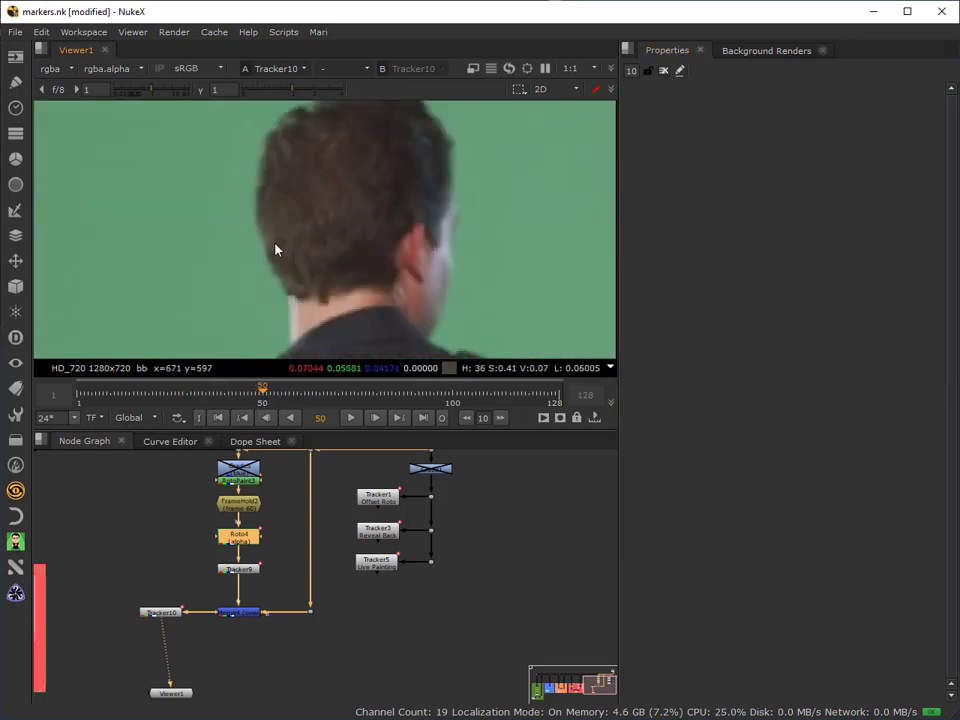
scroll(294, 250, "down", 3)
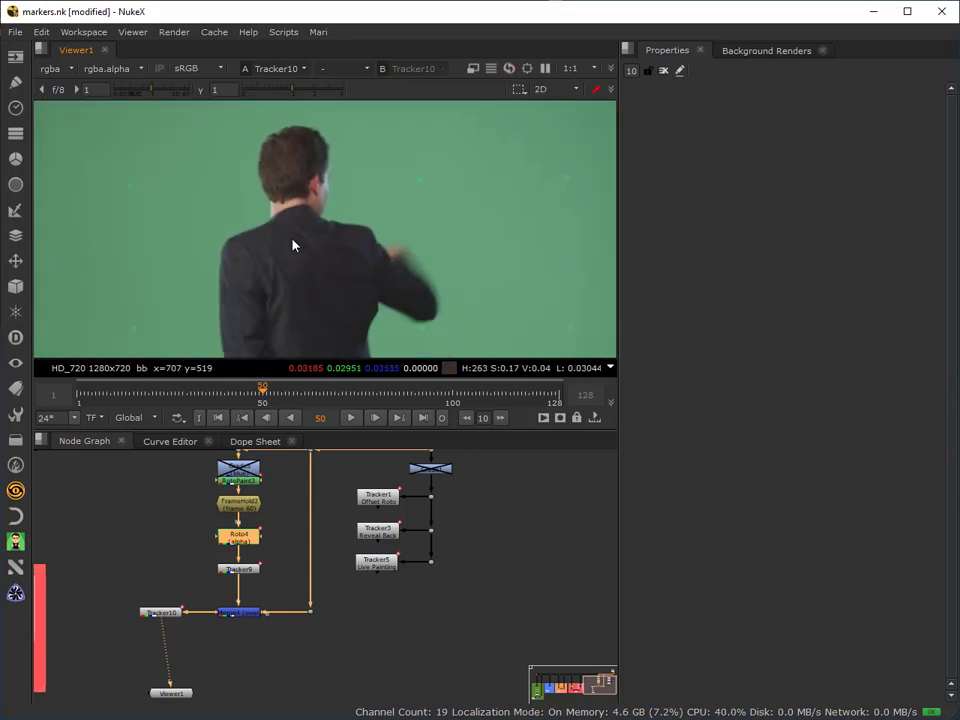
scroll(293, 275, "down", 5)
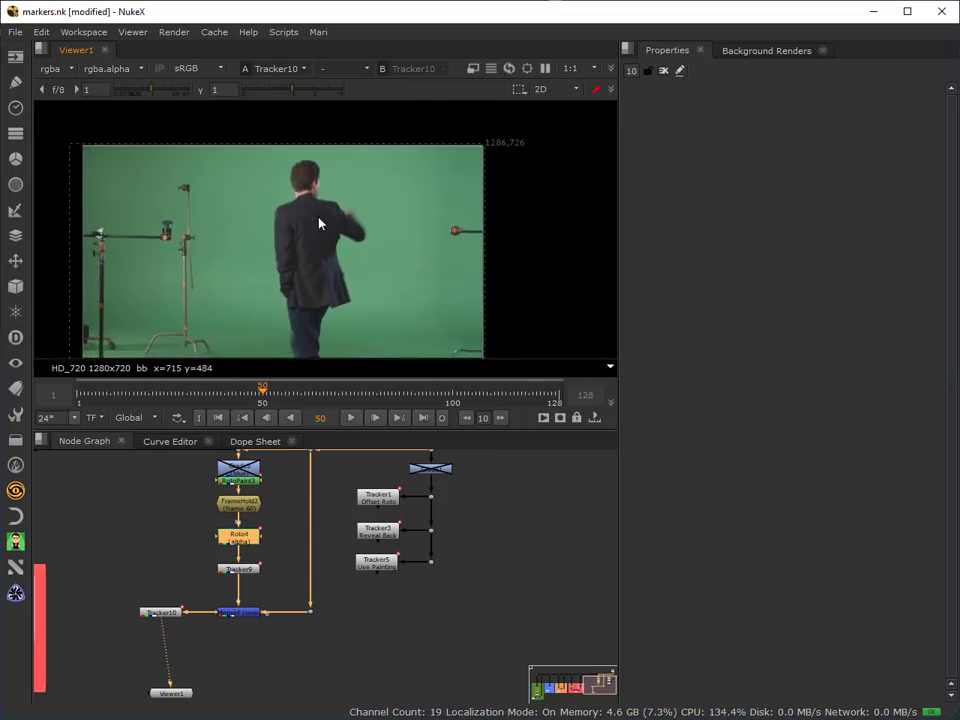
left_click(351, 418)
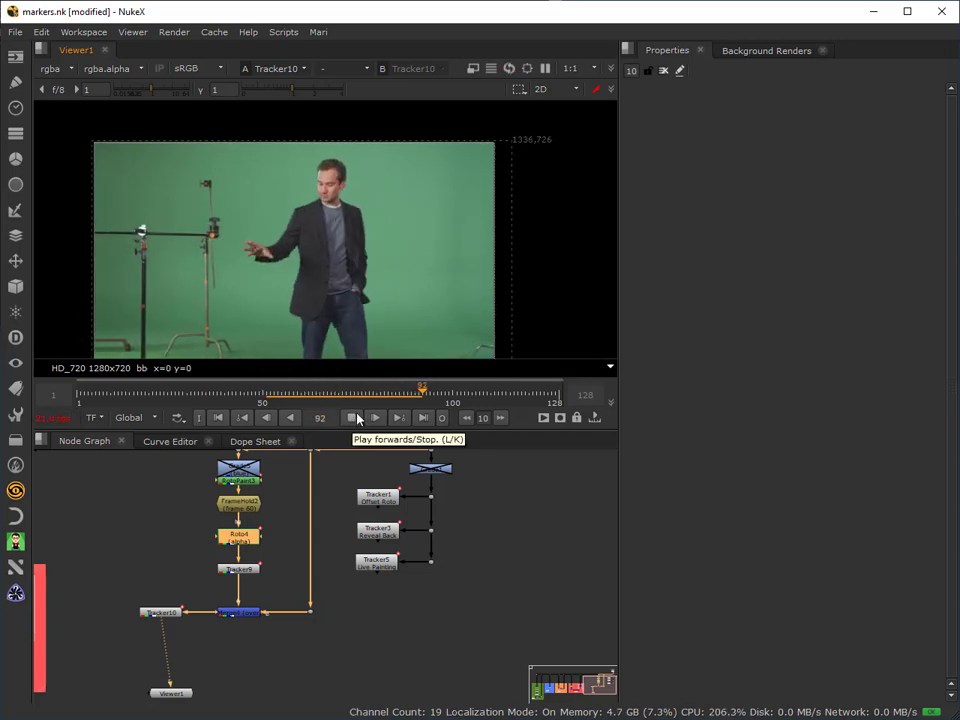
left_click(218, 418)
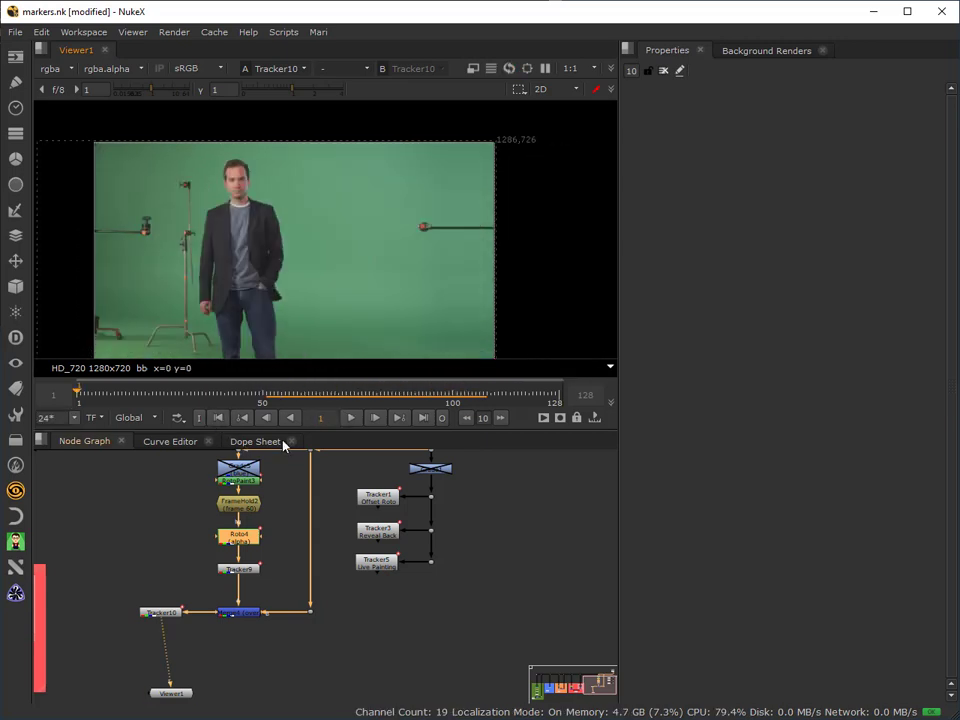
left_click(351, 418)
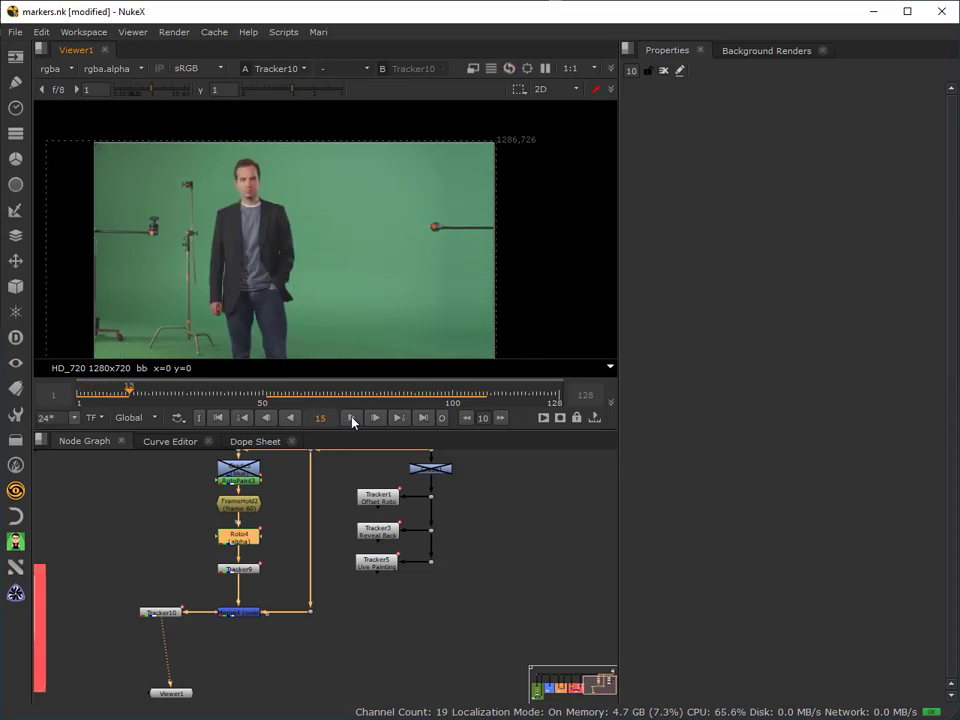
left_click(178, 521)
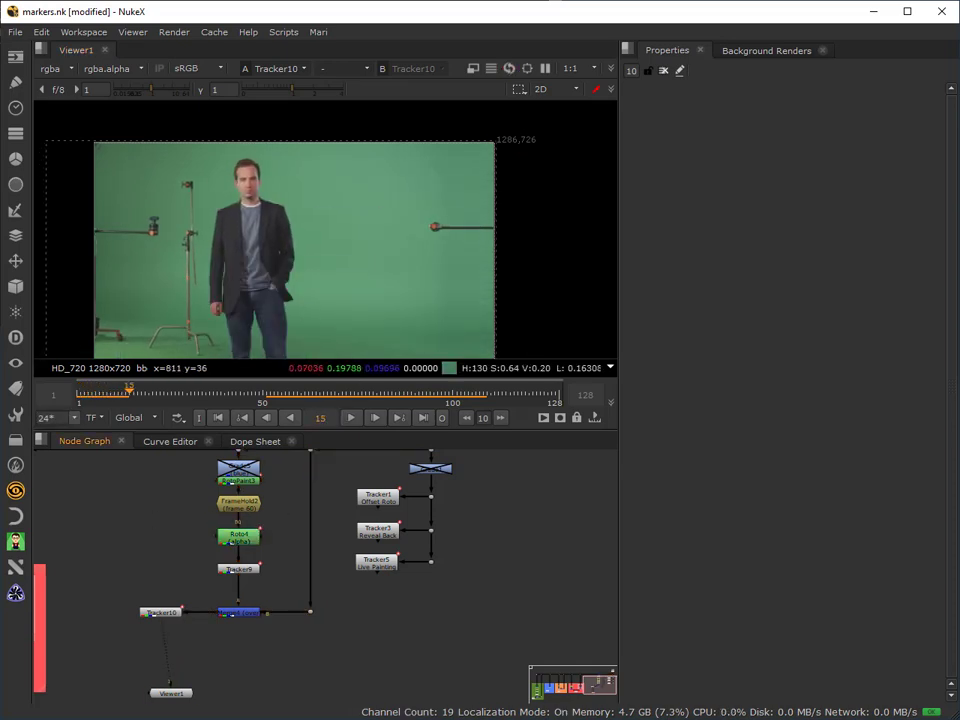
left_click_drag(127, 390, 255, 391)
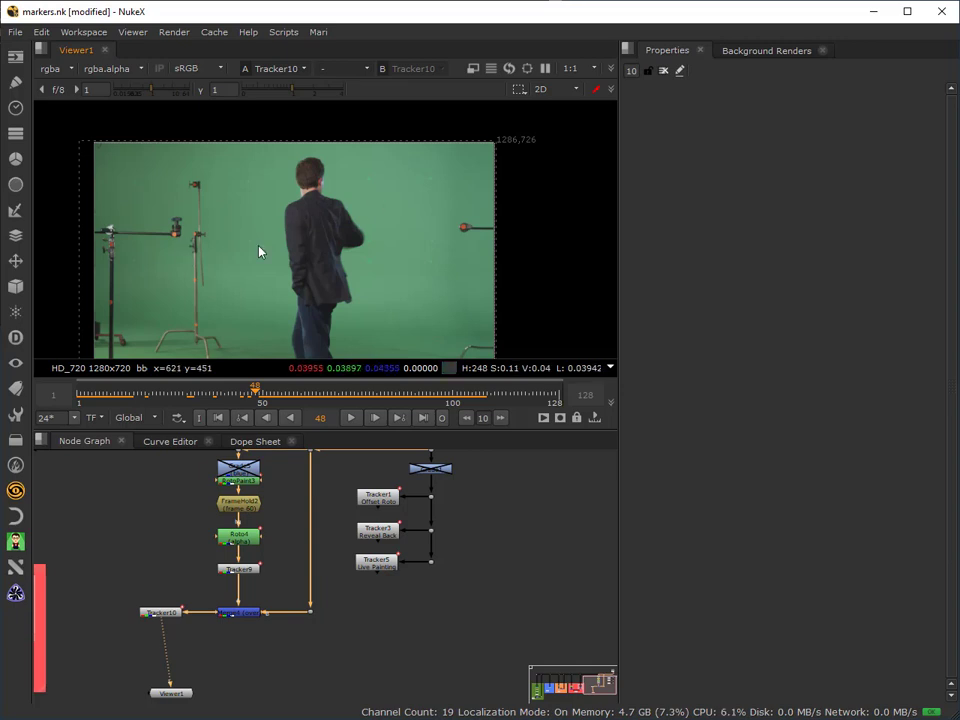
scroll(234, 276, "up", 2)
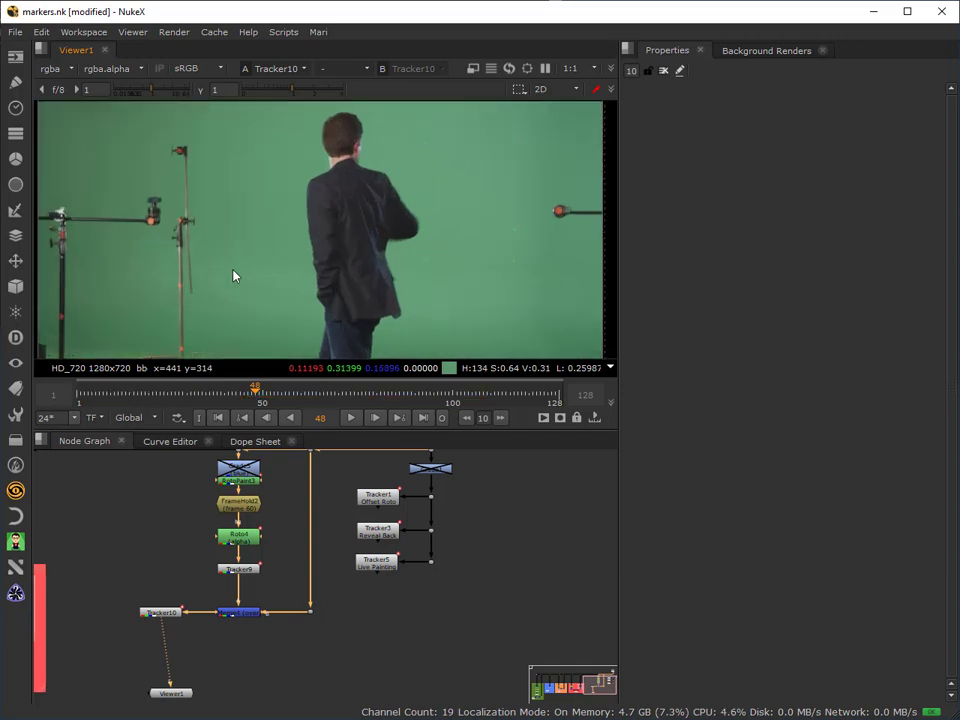